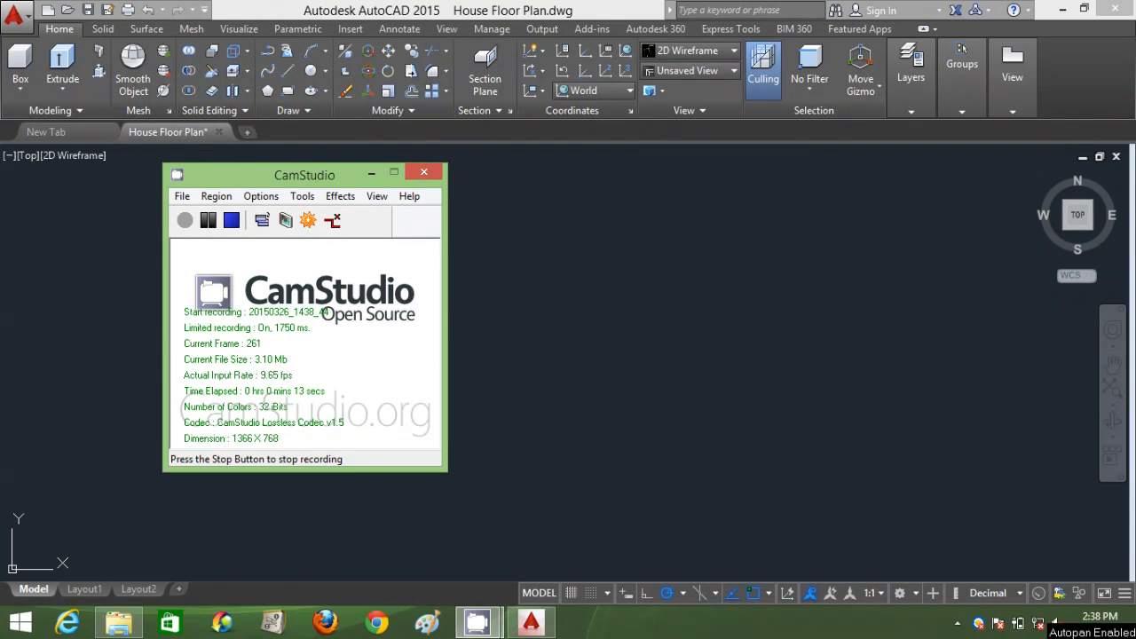
Draw the floor plan's top wall as a horizontal line 15000 long.
left_click(371, 172)
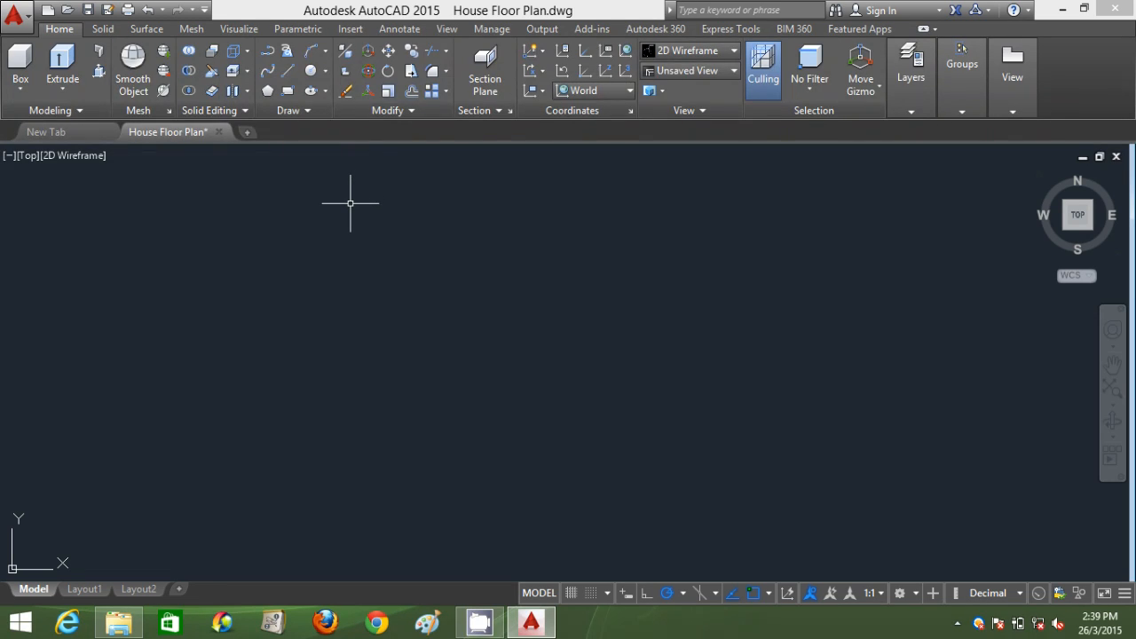
left_click(330, 240)
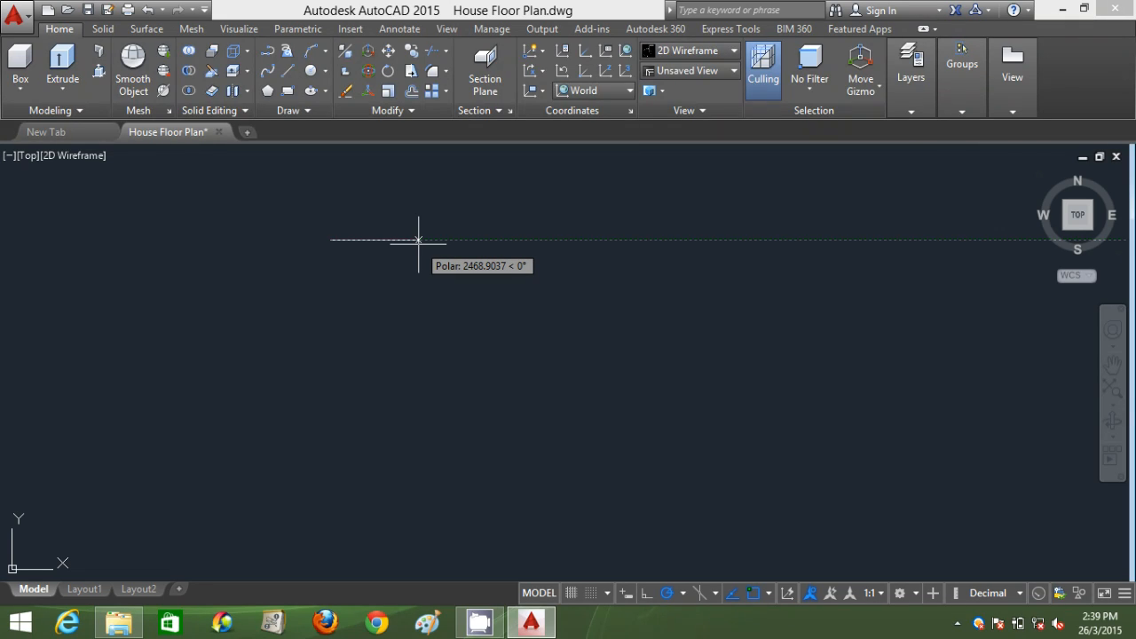
key("Return")
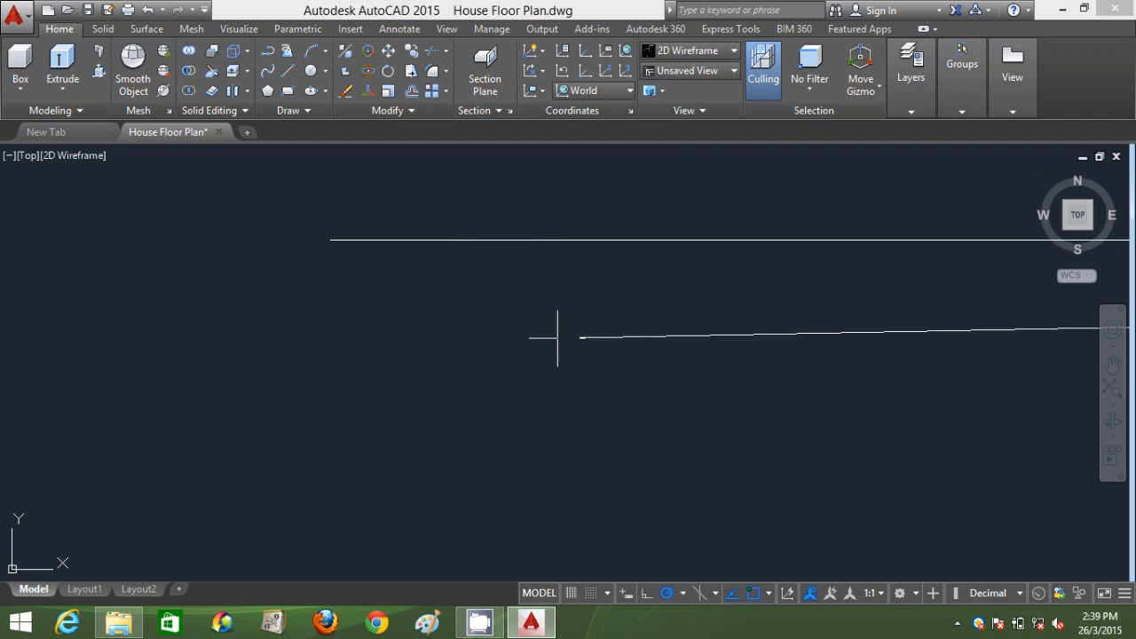
key("ctrl+z")
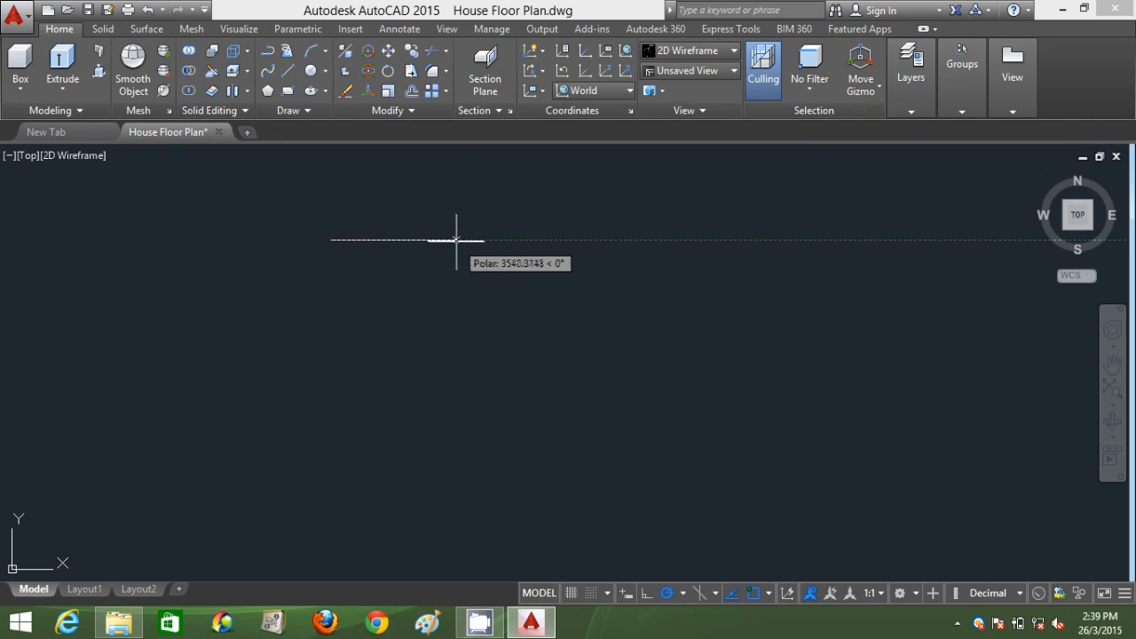
type("15000")
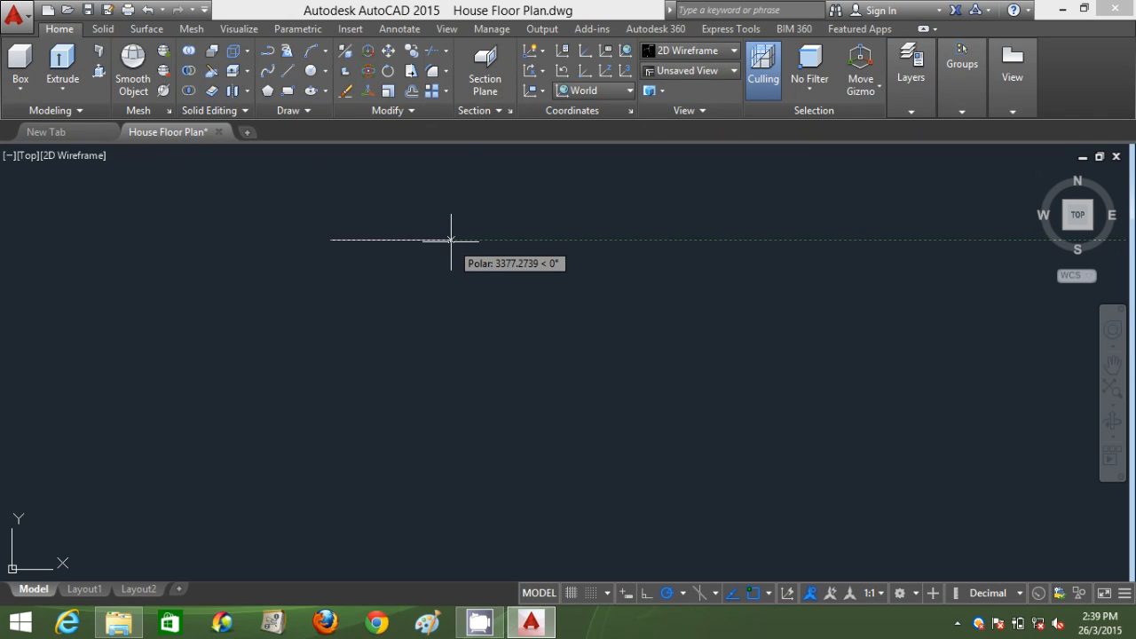
key("Return")
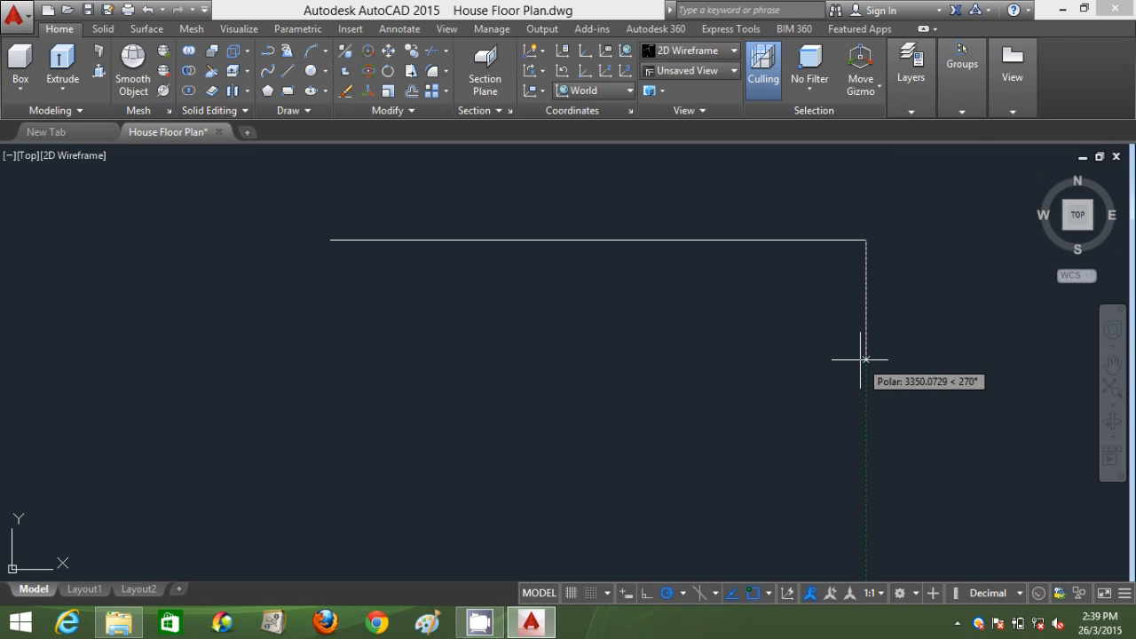
Continue the outline from the upper-right corner with two stair-like steps, each 4000 down and 4000 to the left.
type("4000")
key("Return")
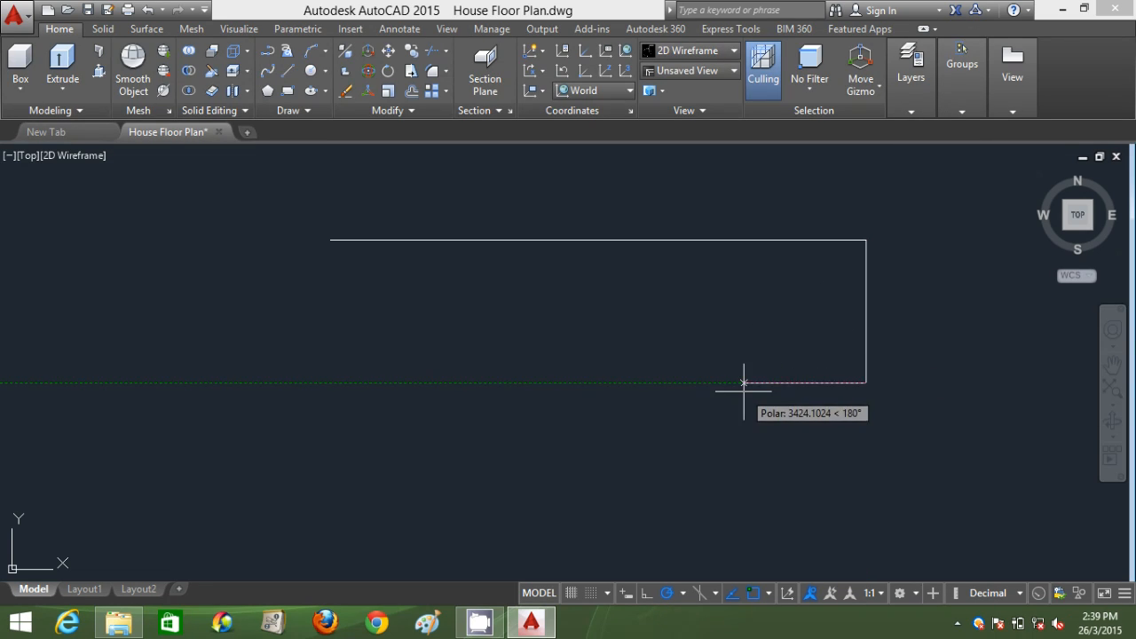
type("4000")
key("Return")
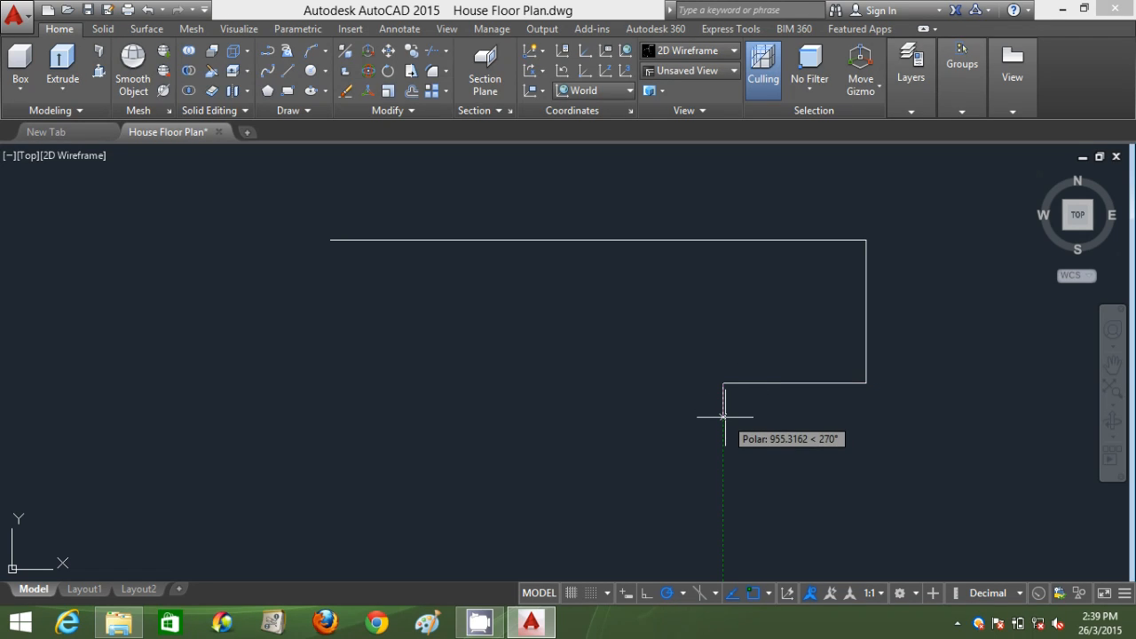
scroll(723, 415, "down", 2)
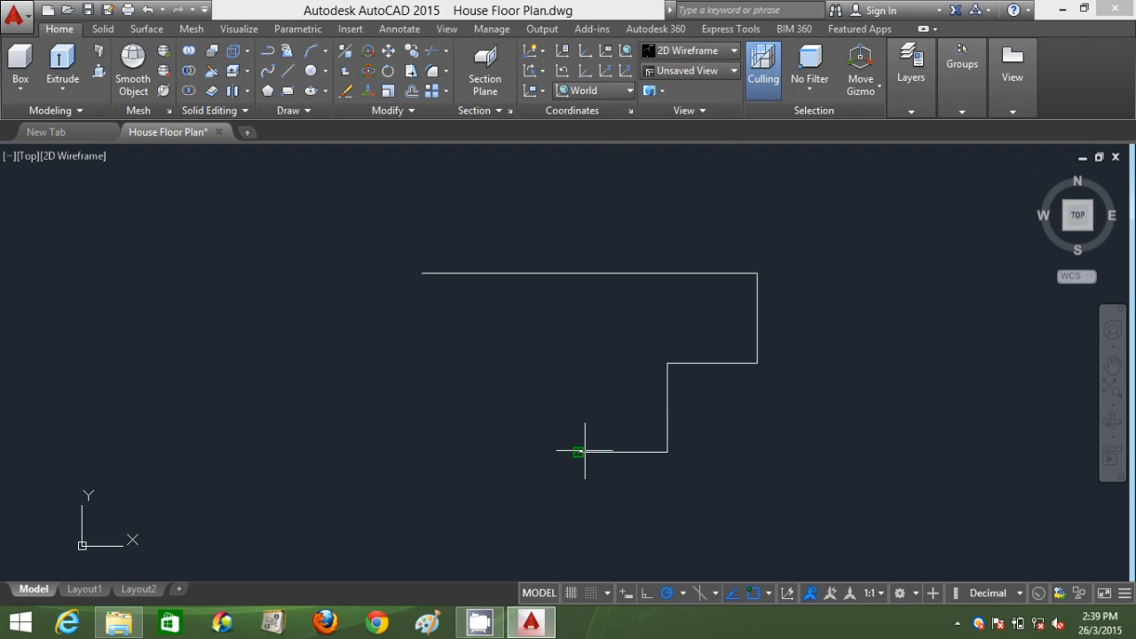
left_click(577, 451)
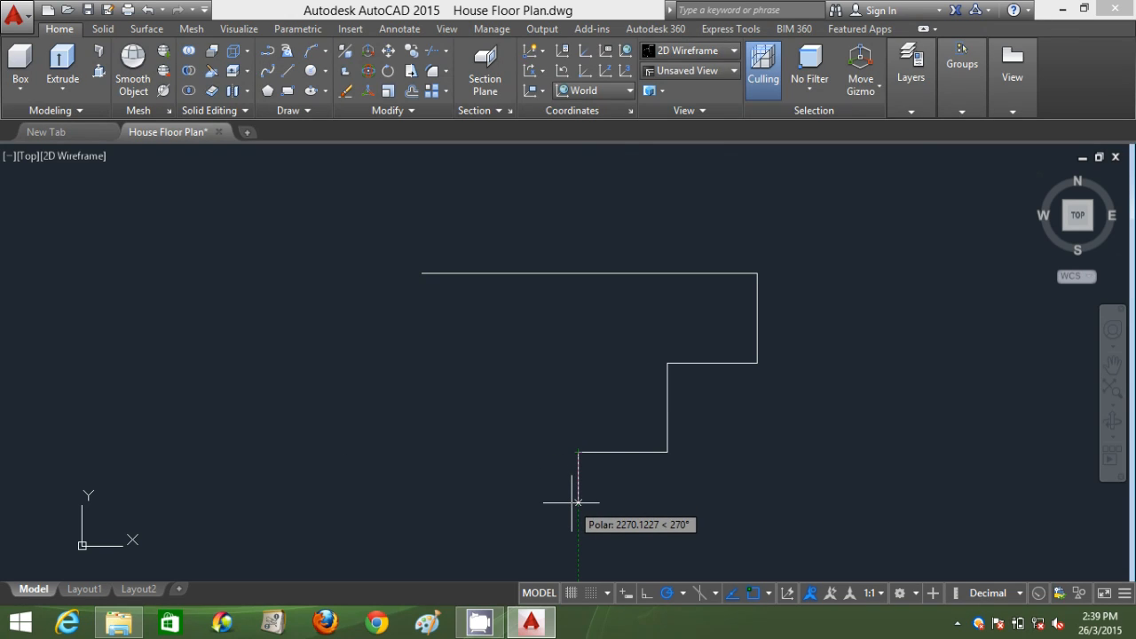
Continue the outline 4000 down, 5000 left, 4000 up and 2000 left, and close it at the starting corner.
left_click(578, 538)
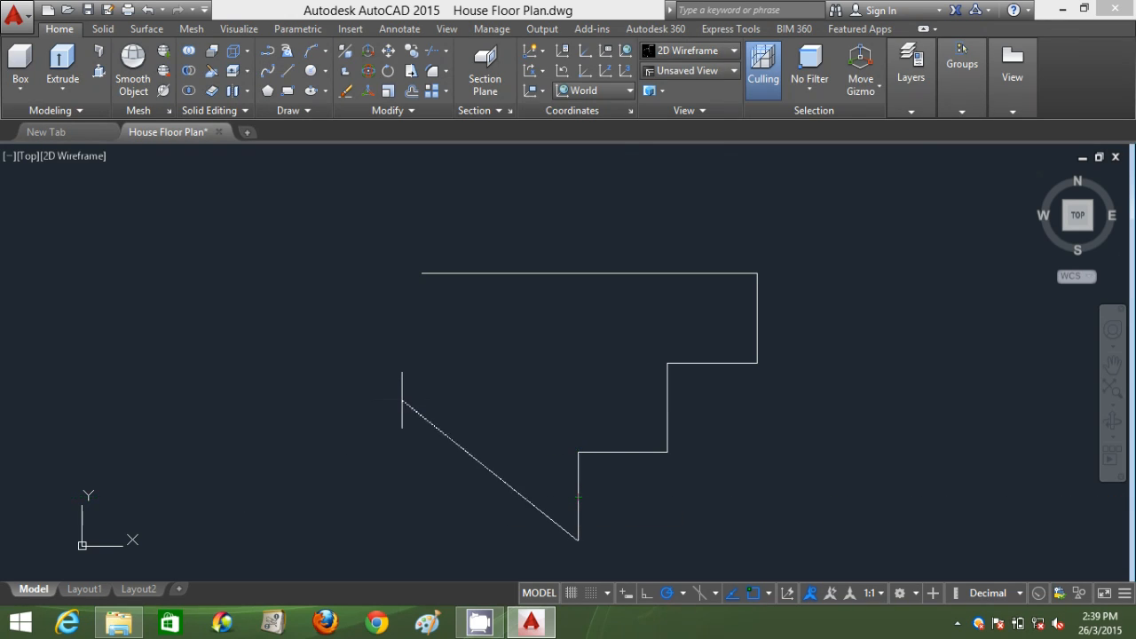
left_click(468, 539)
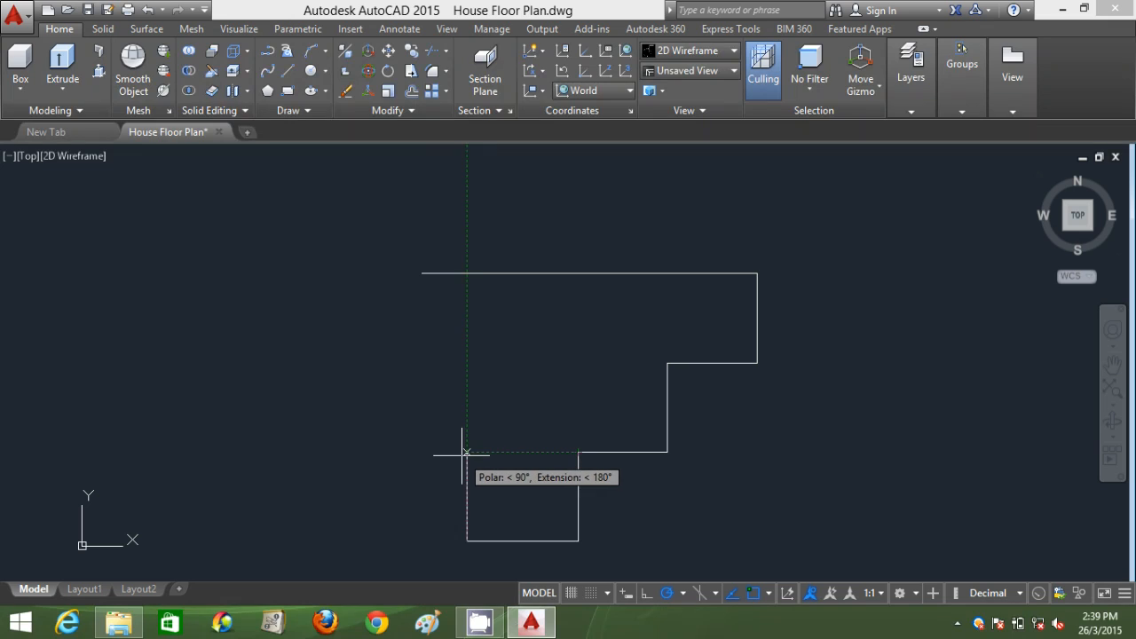
left_click(422, 452)
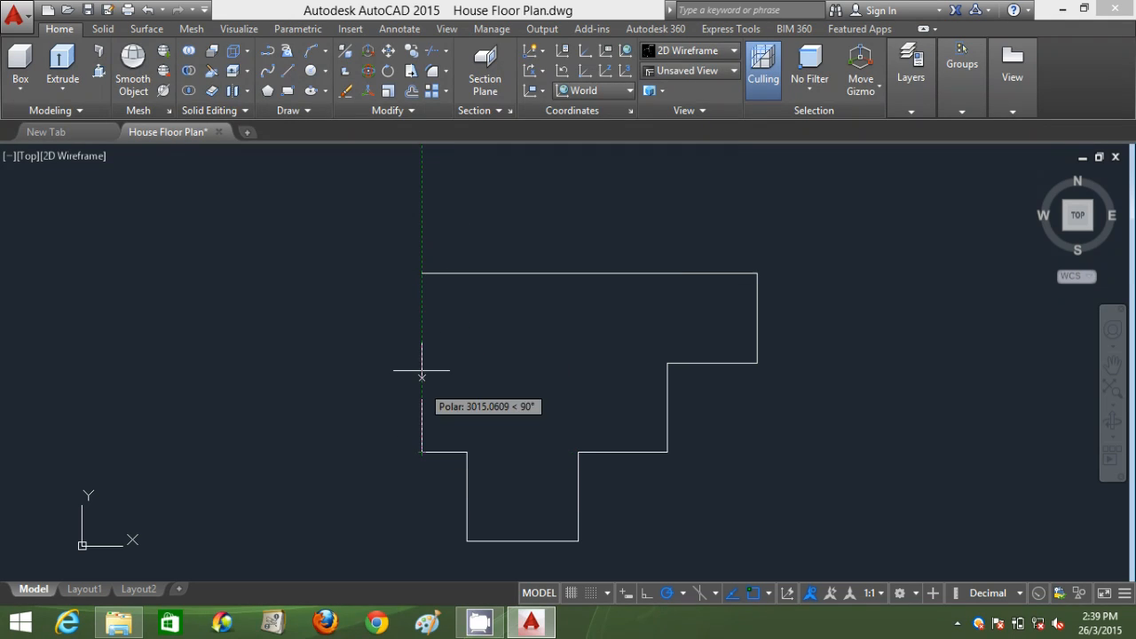
left_click(421, 274)
key("Return")
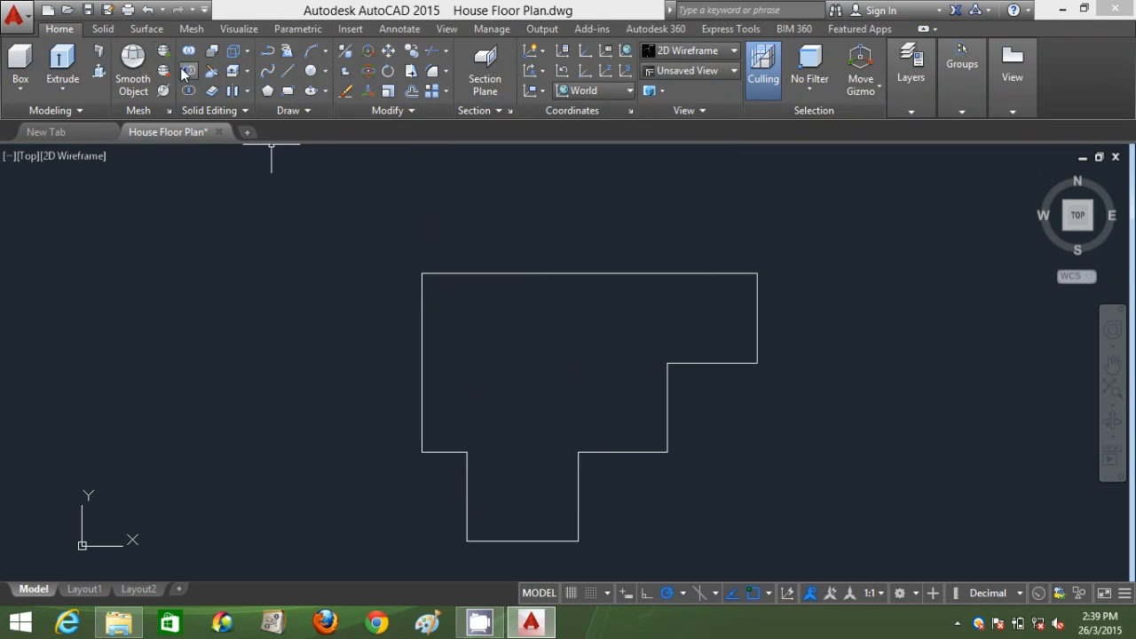
Add a linear dimension above the outline's top wall.
left_click(399, 30)
left_click(284, 60)
left_click(421, 274)
left_click(757, 273)
left_click(755, 257)
middle_click_drag(767, 269, 617, 215)
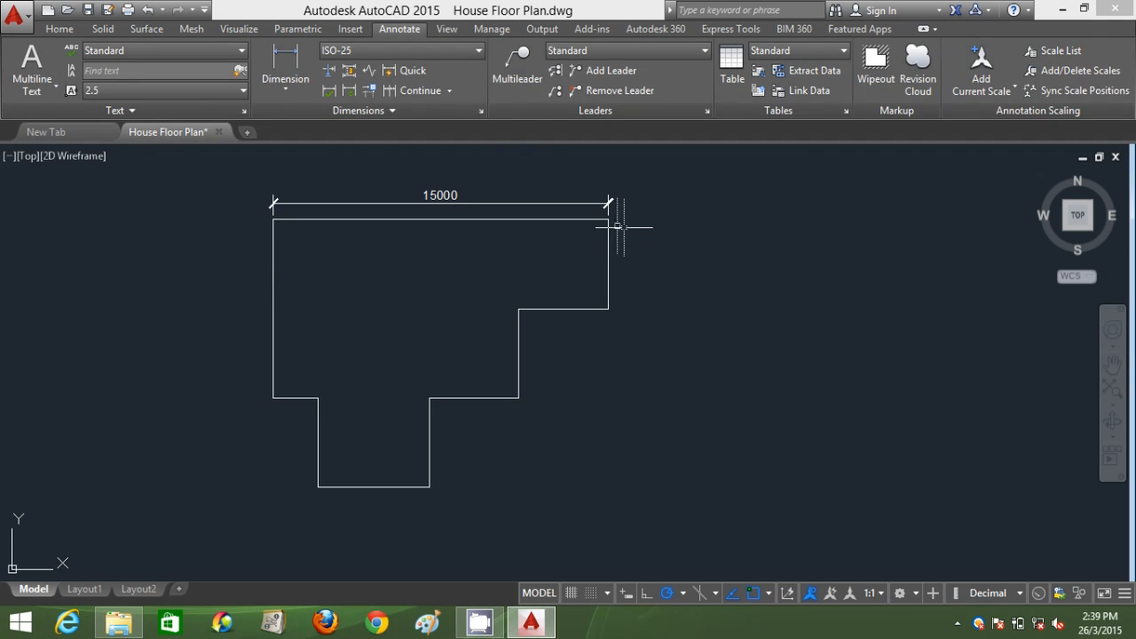
Dimension the two vertical walls on the stepped right side, placing both dimensions to the right of the outline.
left_click(608, 220)
left_click(607, 308)
left_click(639, 308)
key("Return")
left_click(518, 398)
left_click(518, 309)
left_click(627, 355)
Dimension the lower horizontal step wall on the right and the right side of the bottom projection.
left_click(430, 398)
left_click(518, 397)
left_click(519, 429)
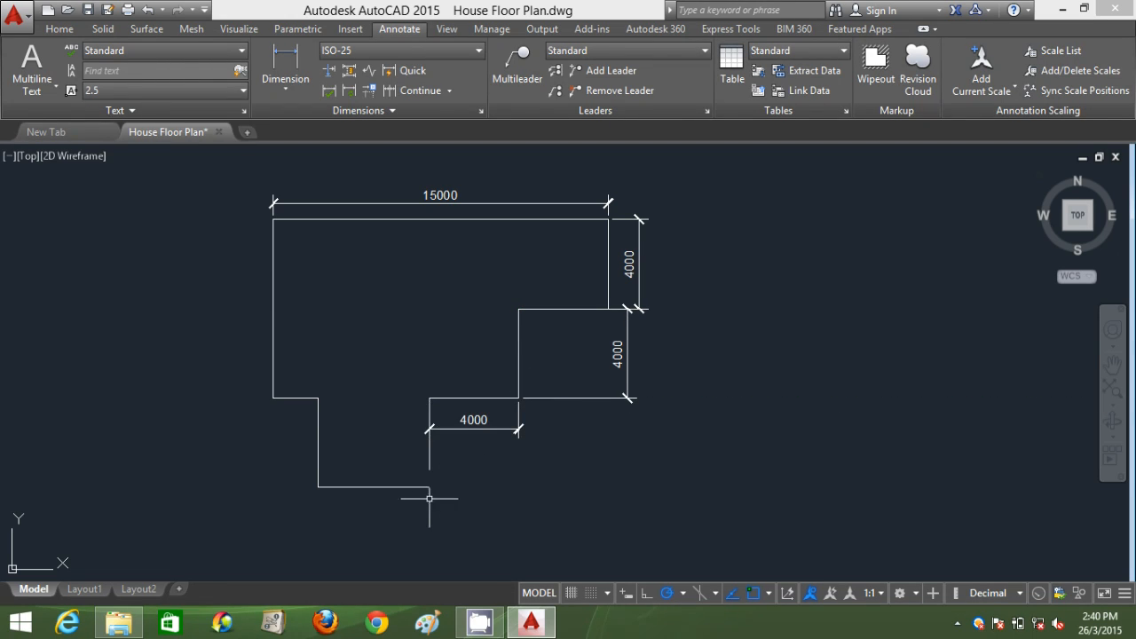
left_click(430, 486)
left_click(420, 466)
Dimension the bottom wall of the lower projection and the projection's left side.
left_click(318, 487)
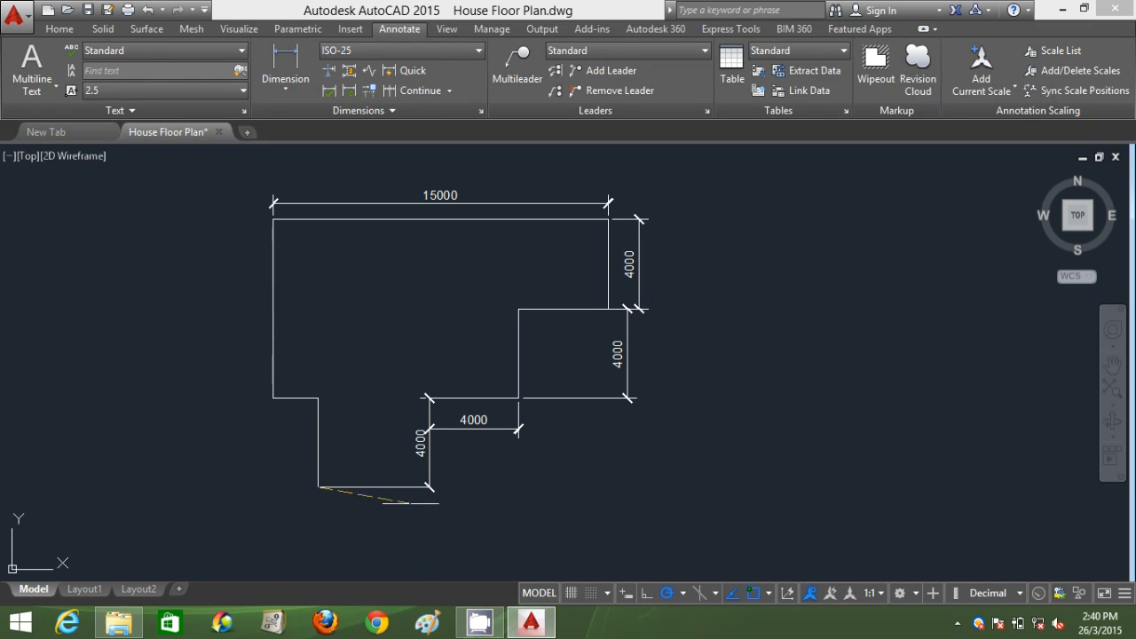
left_click(429, 487)
left_click(377, 505)
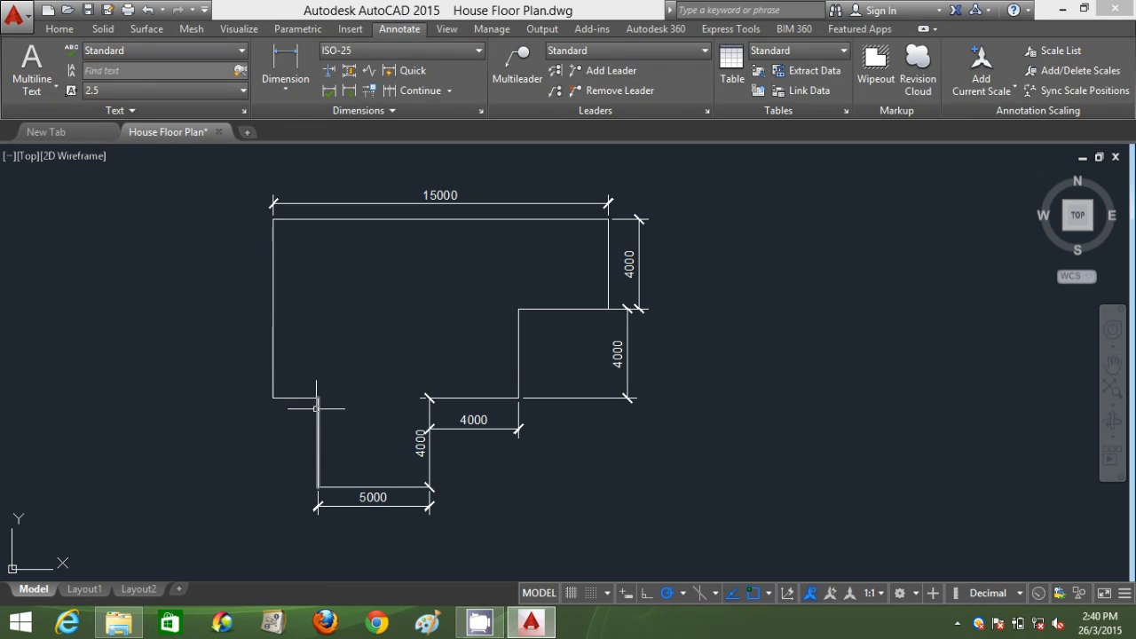
left_click(318, 398)
left_click(318, 486)
left_click(300, 477)
Dimension the short horizontal wall at the lower left and the long left wall of the outline.
key("Return")
left_click(275, 398)
left_click(320, 397)
left_click(315, 379)
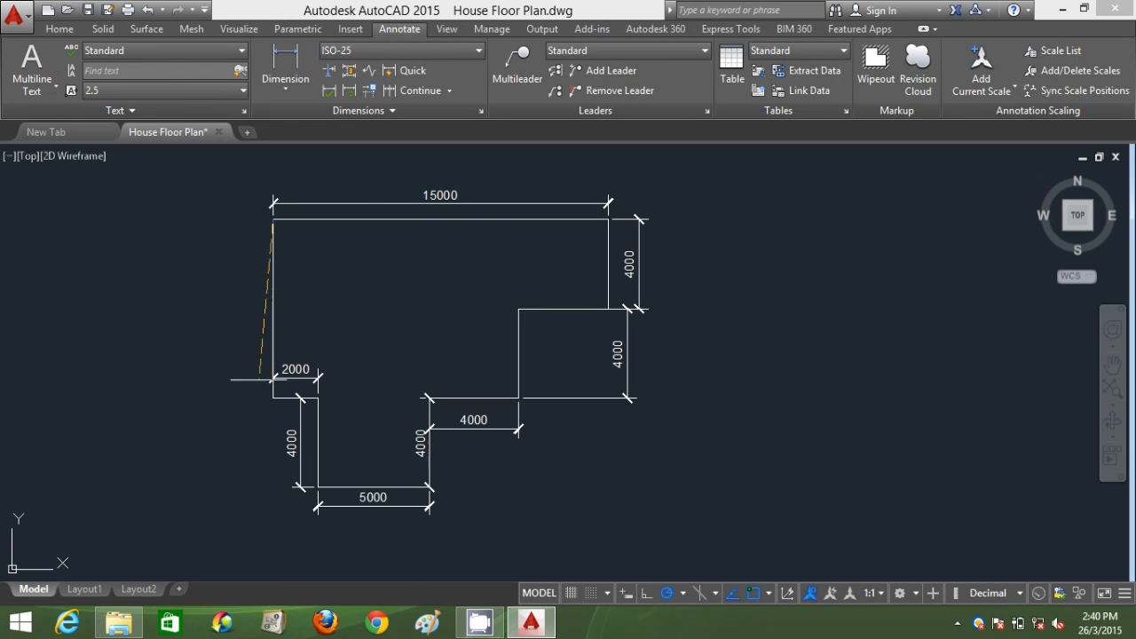
left_click(270, 381)
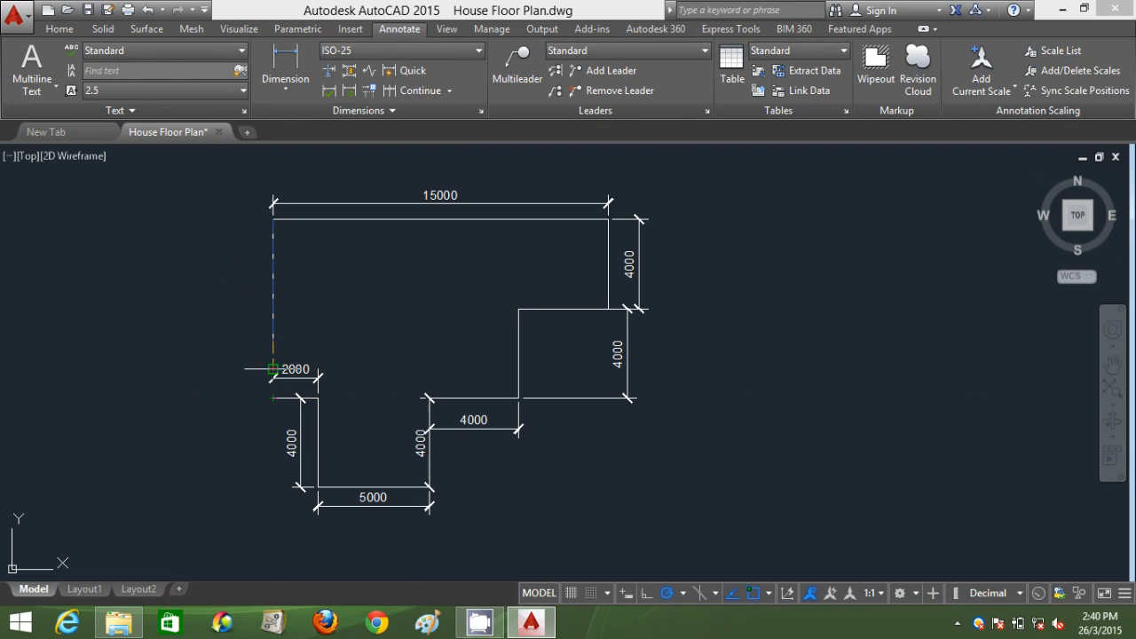
Delete the dimension of the short horizontal wall at the lower left.
scroll(274, 382, "up", 5)
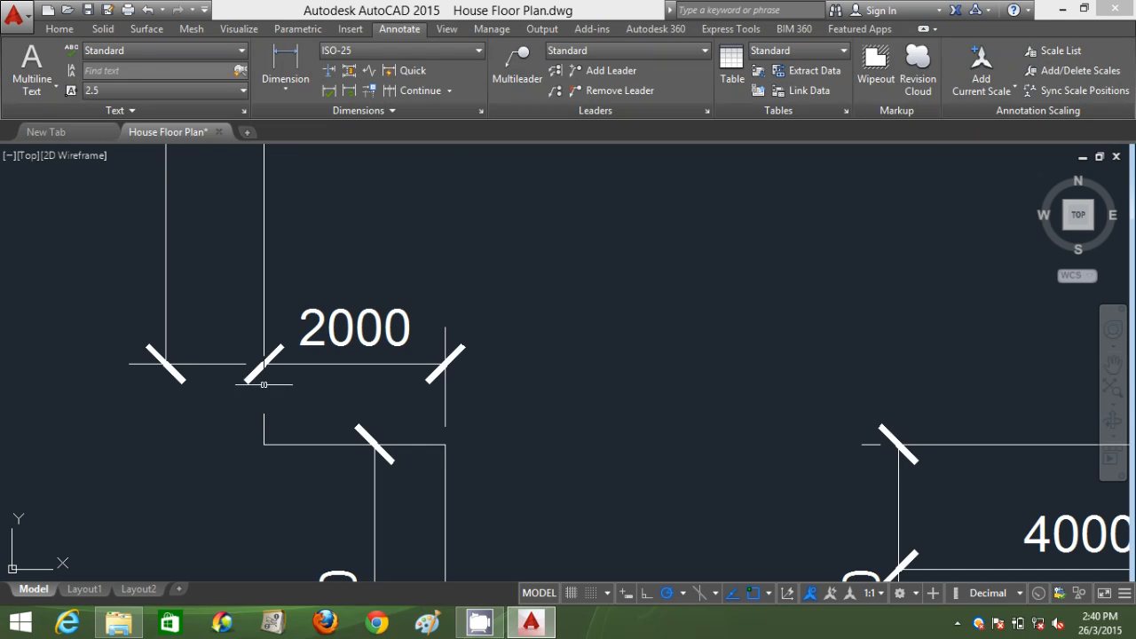
left_click(236, 363)
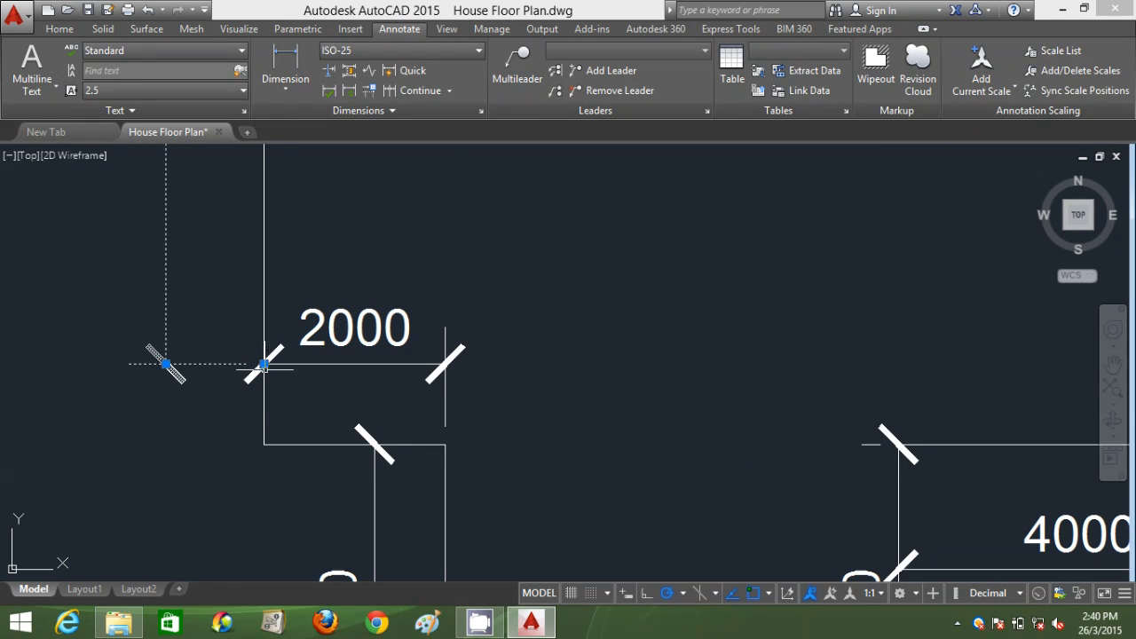
key("Escape")
left_click(255, 372)
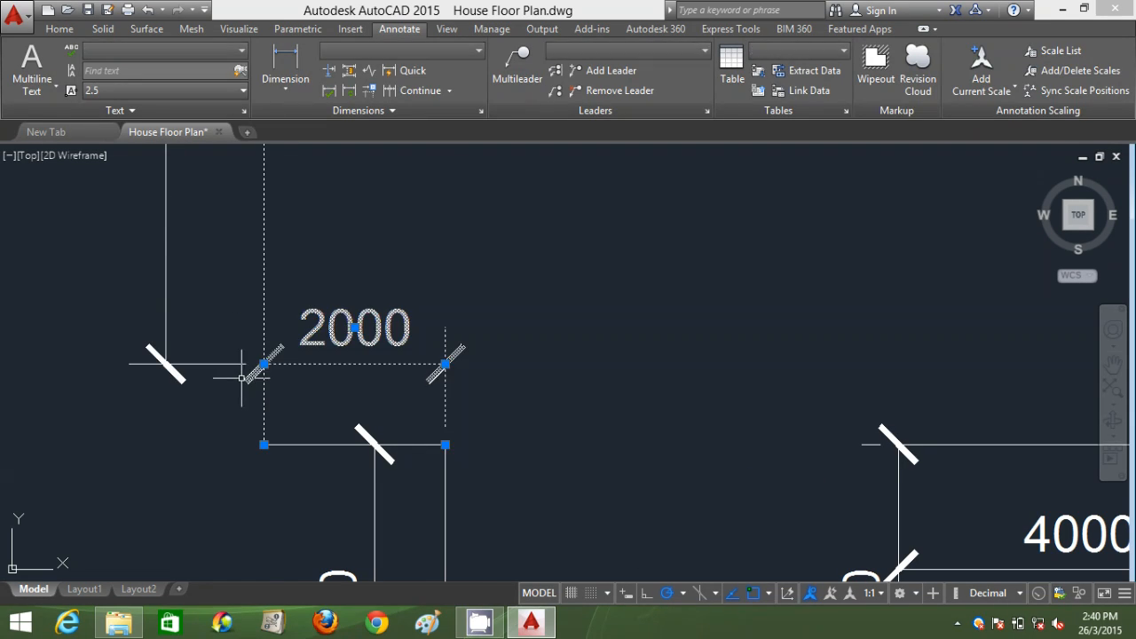
key("Delete")
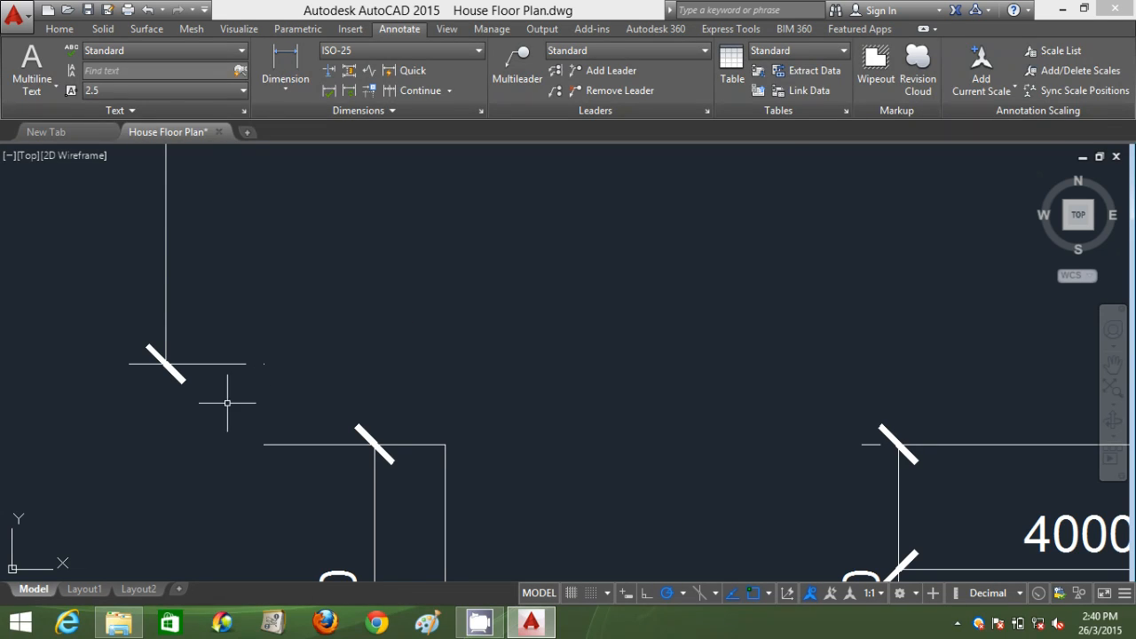
scroll(273, 391, "down", 4)
scroll(274, 392, "up", 4)
key("ctrl+z")
scroll(296, 371, "down", 2)
left_click(331, 353)
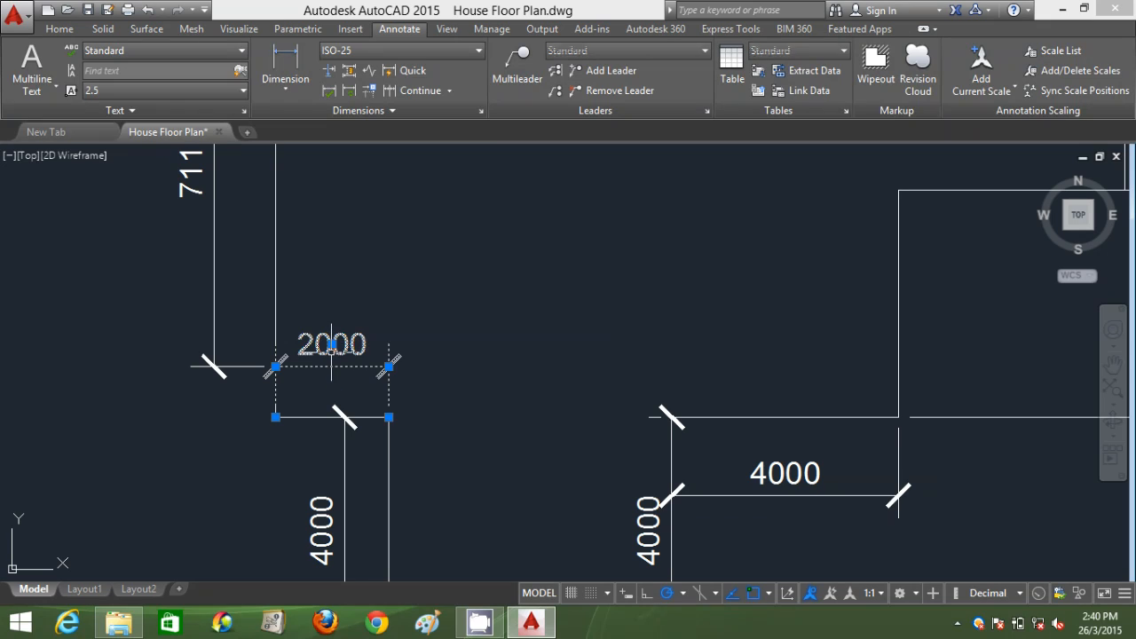
key("Delete")
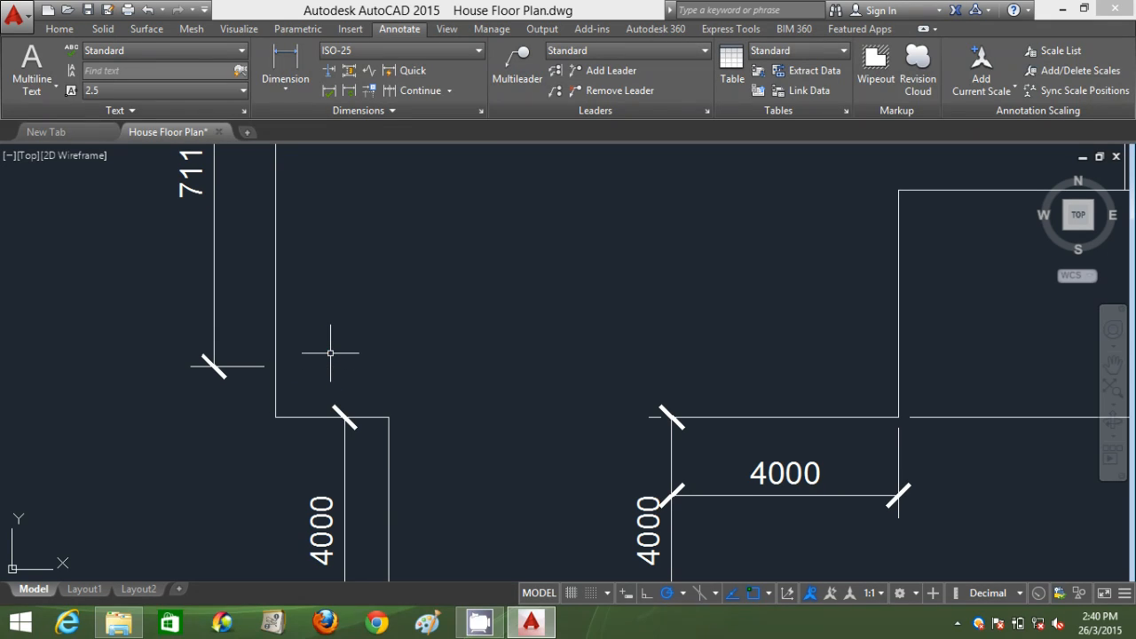
Stretch the lower end of the left wall's dimension to the wall's actual bottom corner.
left_click(241, 367)
left_click(276, 365)
left_click(274, 414)
scroll(355, 364, "down", 4)
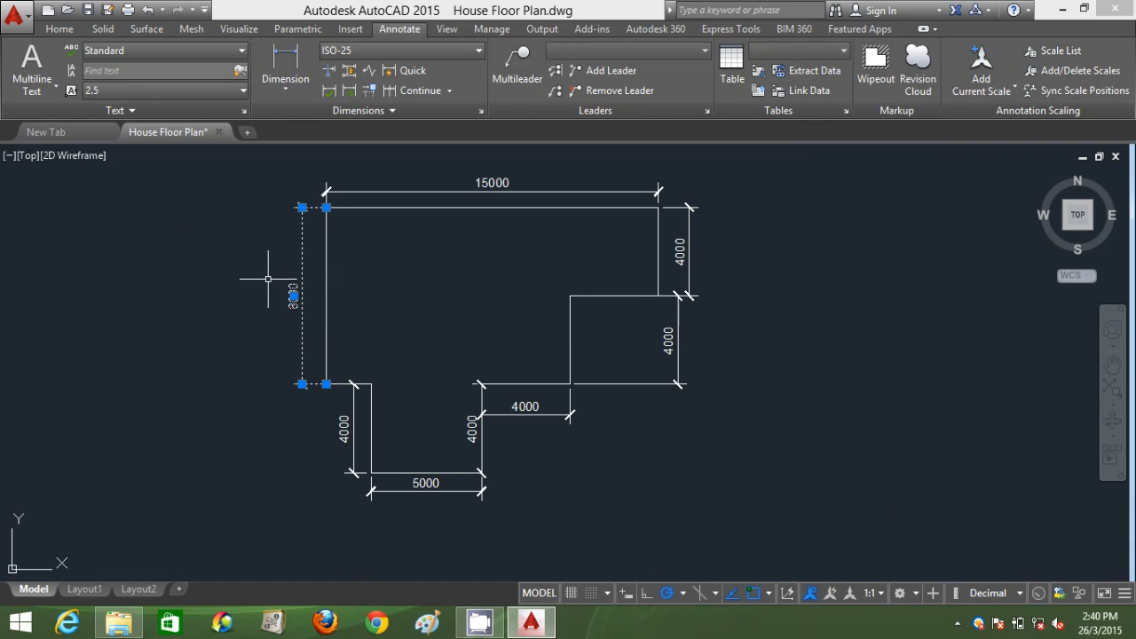
Delete the dimensions of the left wall, the top wall and the two vertical walls on the right side.
key("Delete")
left_click(726, 272)
left_click(680, 222)
key("Delete")
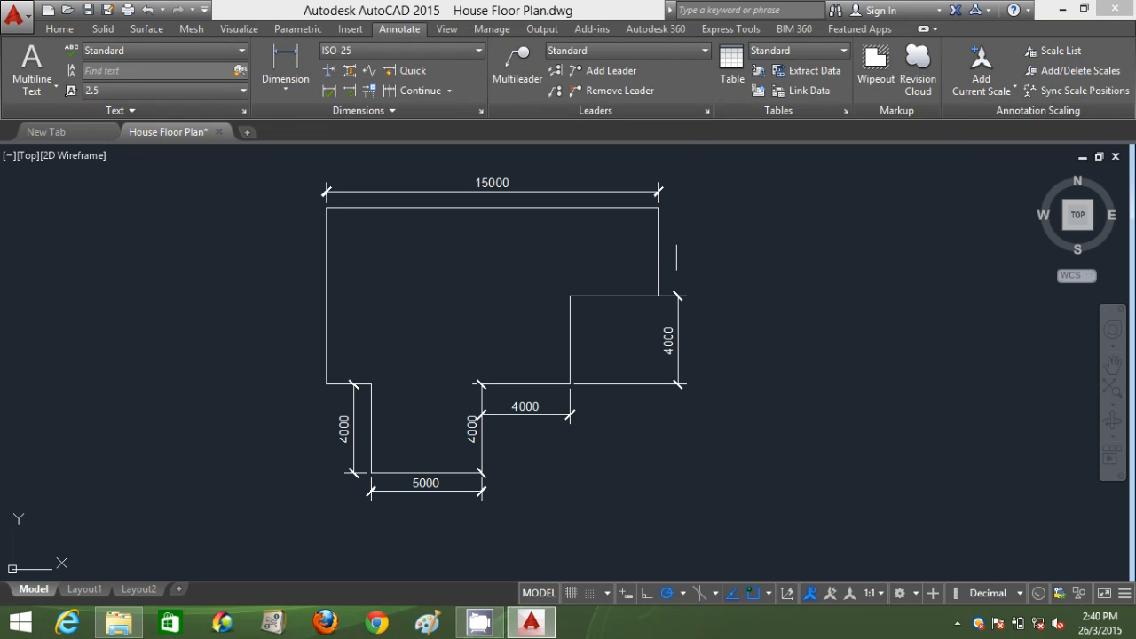
left_click(673, 193)
left_click(595, 174)
key("Delete")
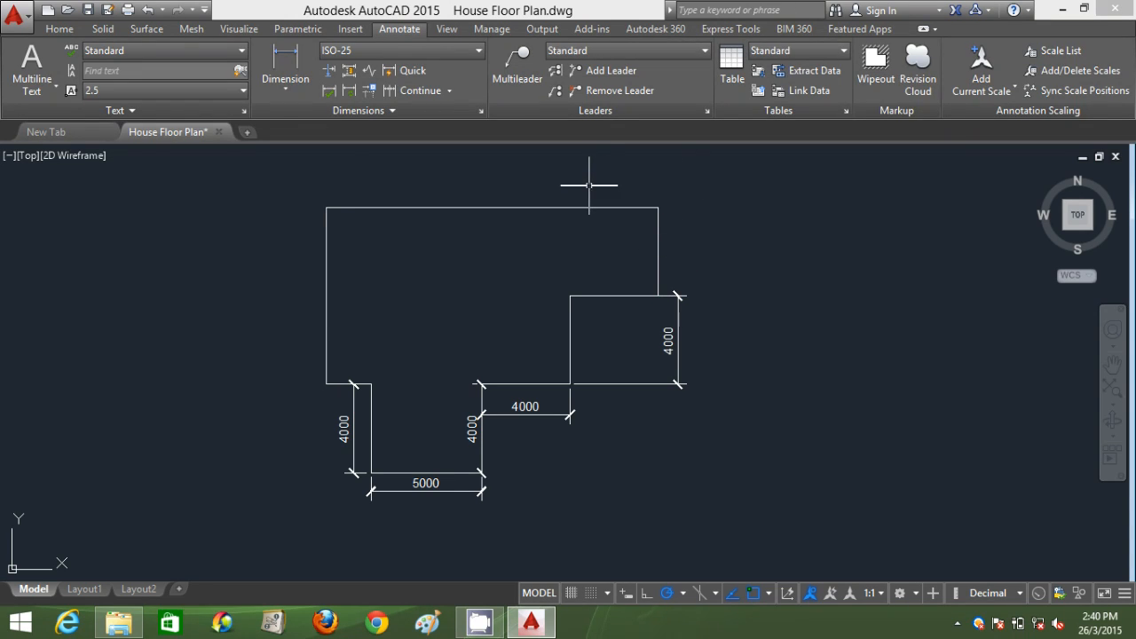
left_click(751, 397)
left_click(654, 349)
key("Delete")
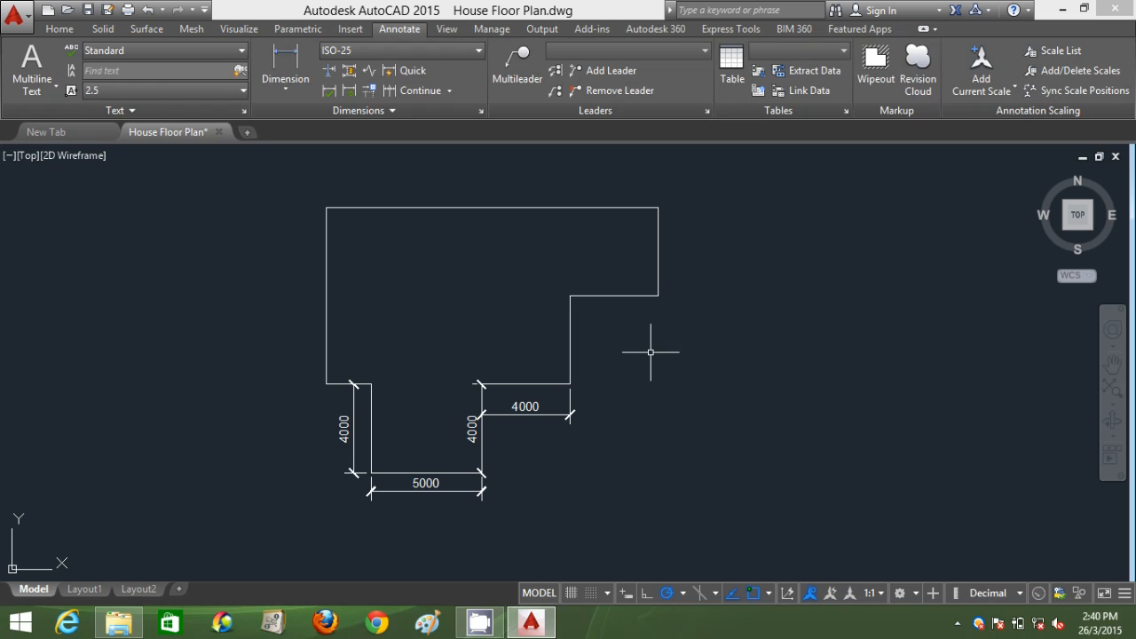
Delete the remaining dimensions on the lower-right step wall and around the bottom projection.
left_click(524, 411)
key("Delete")
left_click(497, 494)
left_click(444, 481)
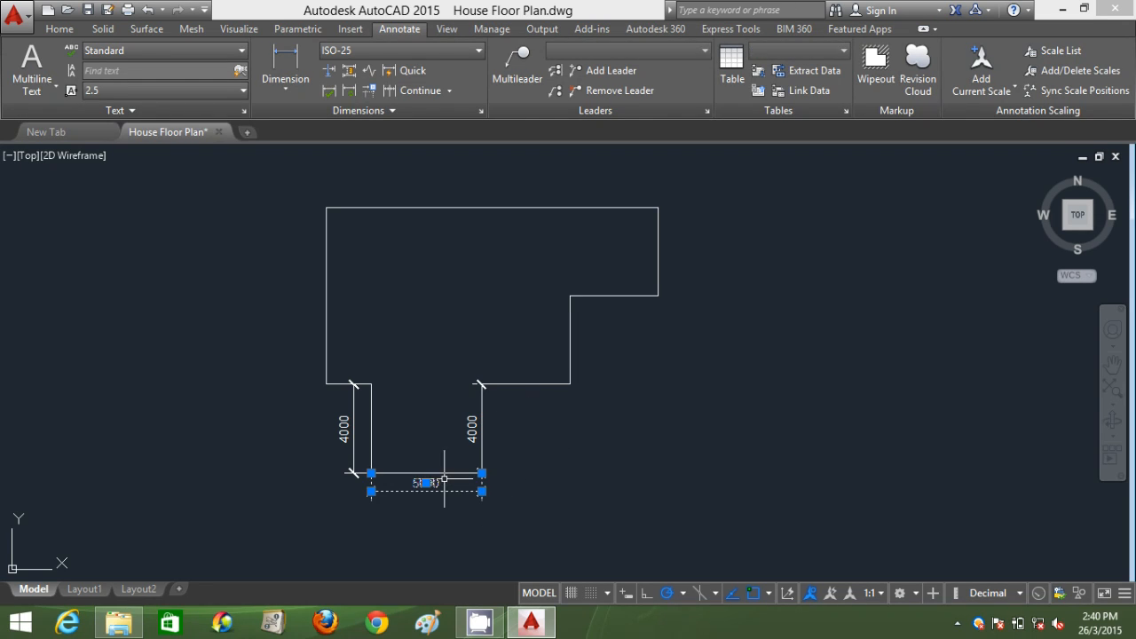
key("Delete")
left_click(471, 430)
key("Delete")
left_click(344, 425)
key("Delete")
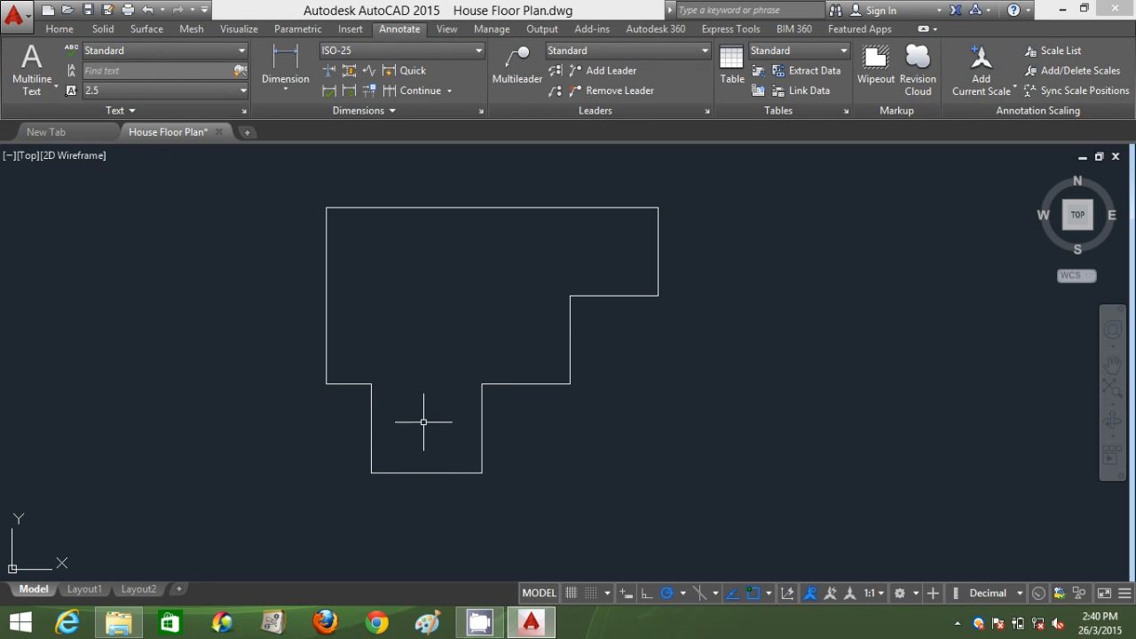
Create a polyline boundary from a point picked inside the closed floor plan outline.
key("Return")
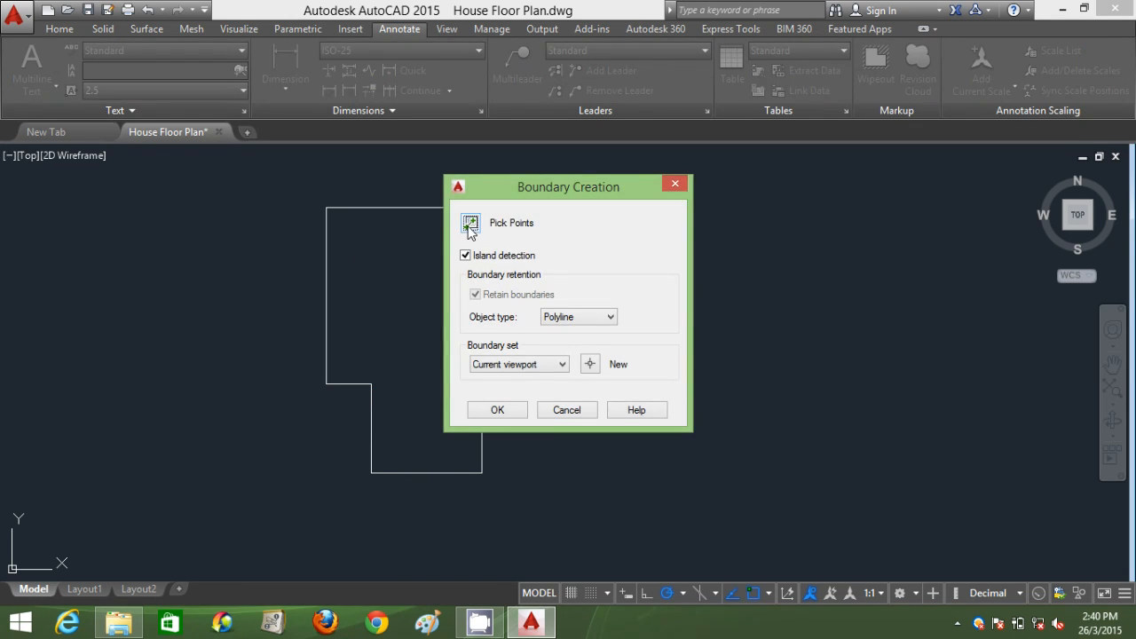
left_click(470, 222)
left_click(458, 273)
key("Return")
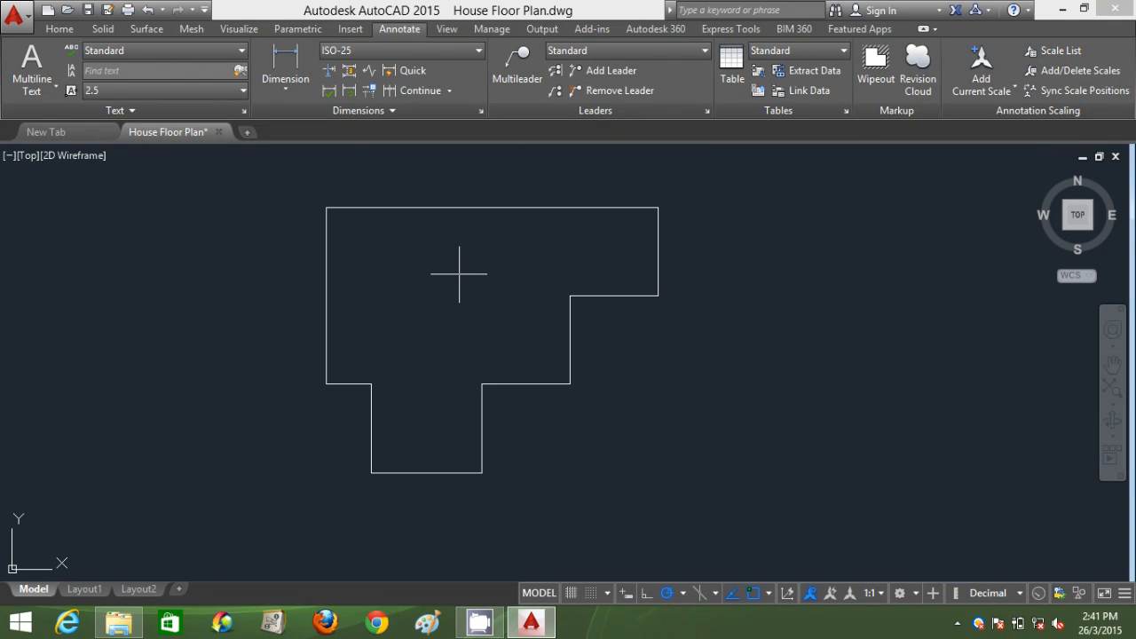
Offset the boundary polyline outward to form the second line of the exterior walls.
left_click(470, 210)
left_click(477, 180)
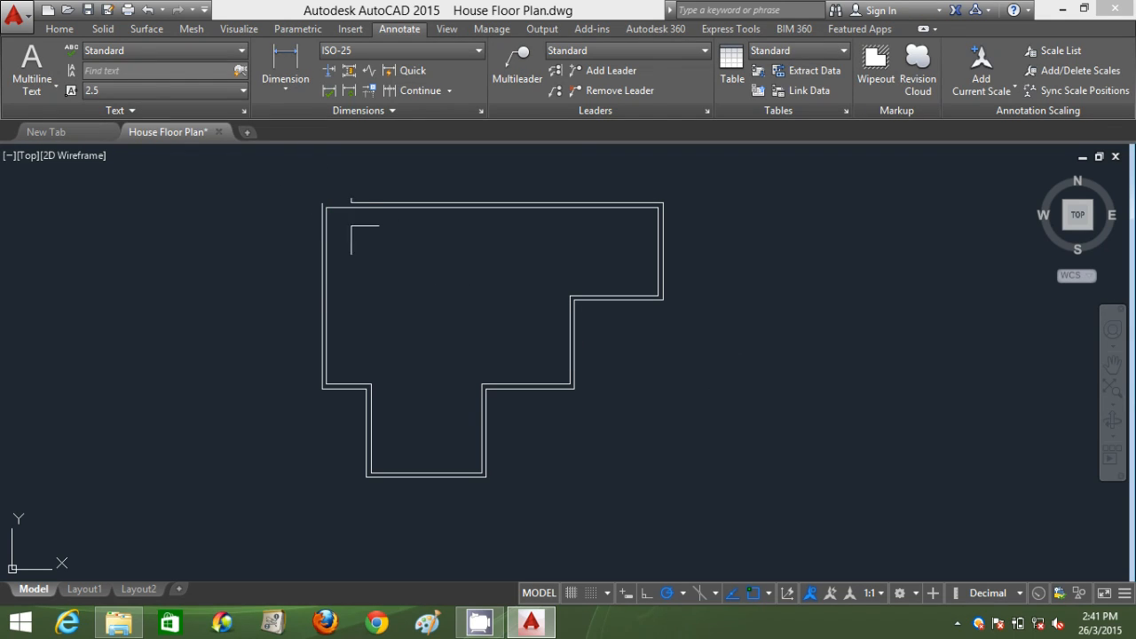
Close the gap at the upper-left corner of the outer wall line and form closed boundaries from the double-line walls.
left_click(327, 379)
type("bo")
key("Return")
left_click(470, 223)
left_click(445, 205)
key("Return")
left_click(326, 267)
left_click(375, 206)
key("Return")
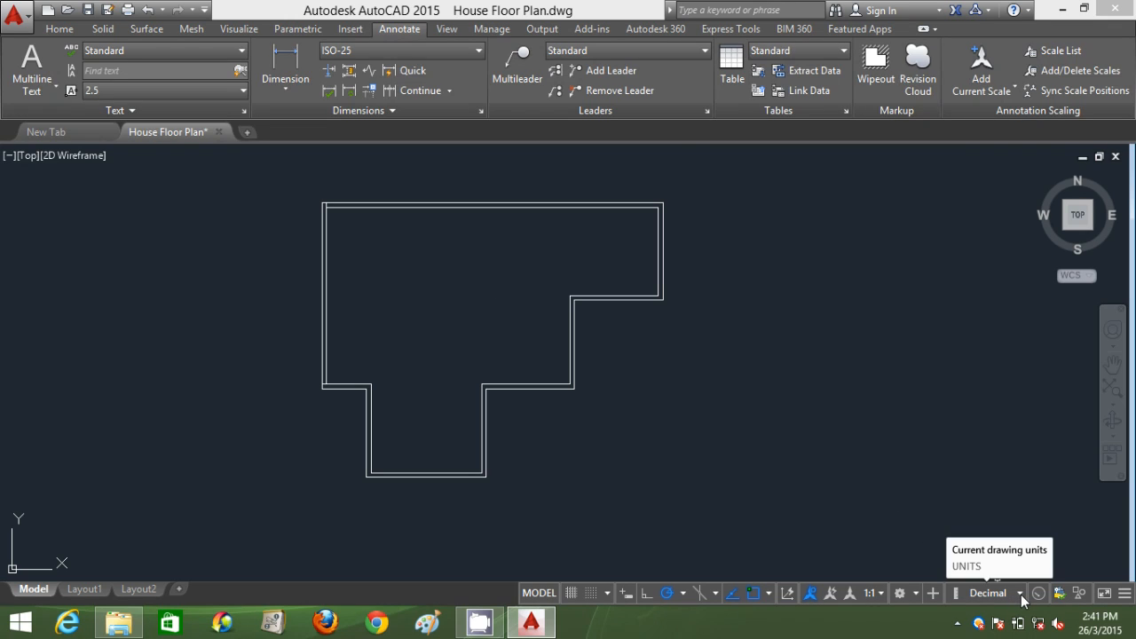
Display the plan's walls in the Conceptual visual style to check that they are filled.
left_click(899, 593)
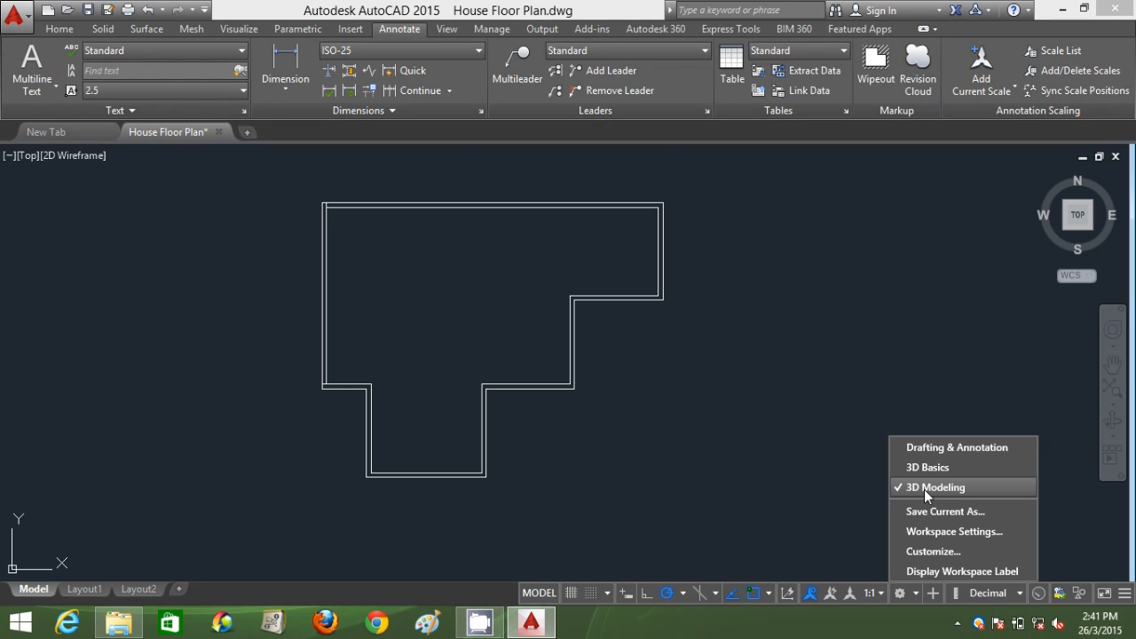
left_click(59, 32)
left_click(58, 31)
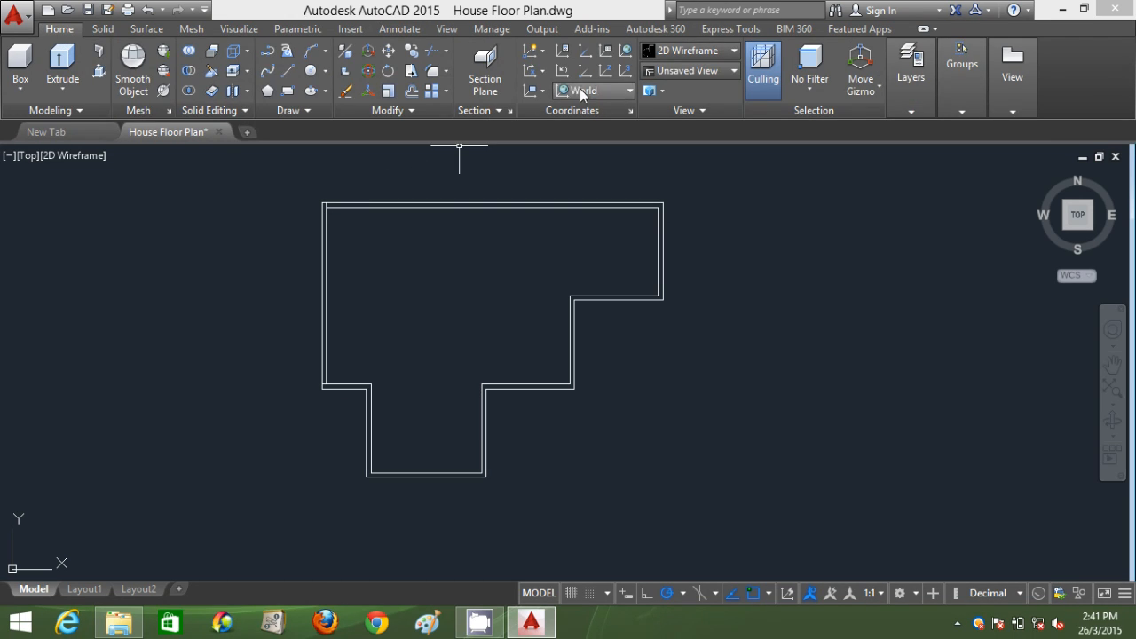
left_click(667, 52)
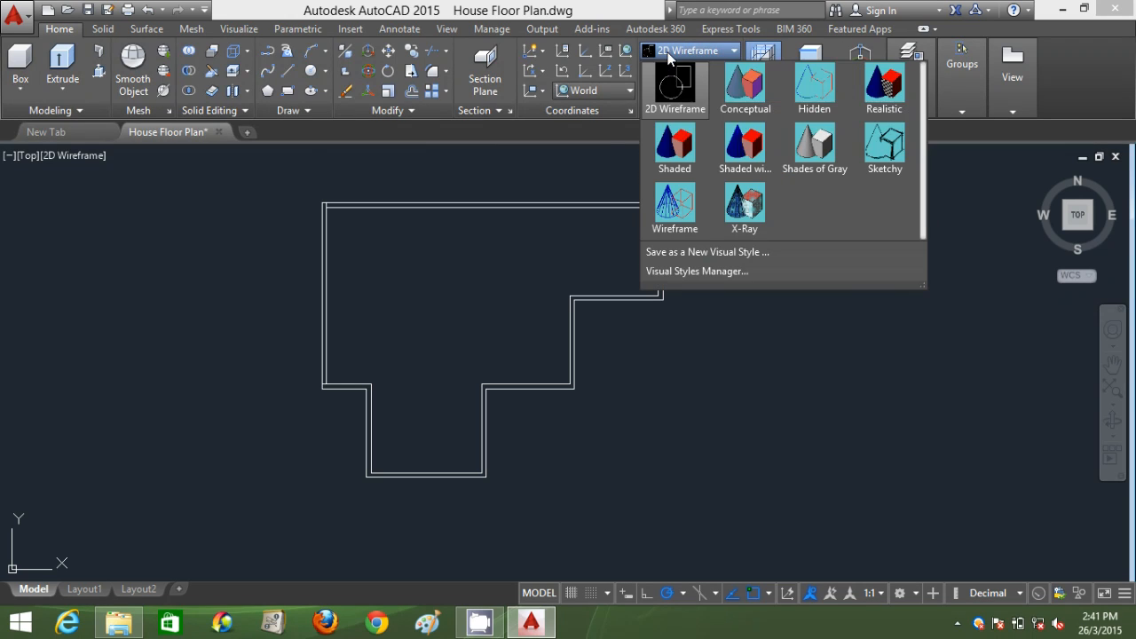
left_click(736, 98)
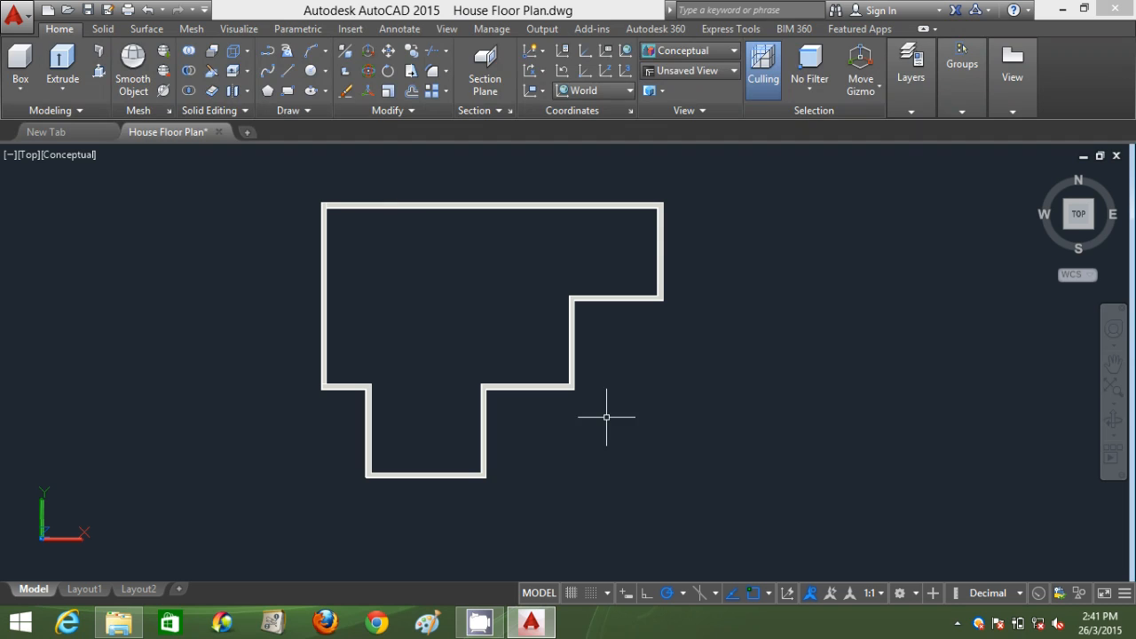
Extrude both closed wall shapes upward in the SE Isometric view with the 2D Wireframe visual style.
left_click(1093, 232)
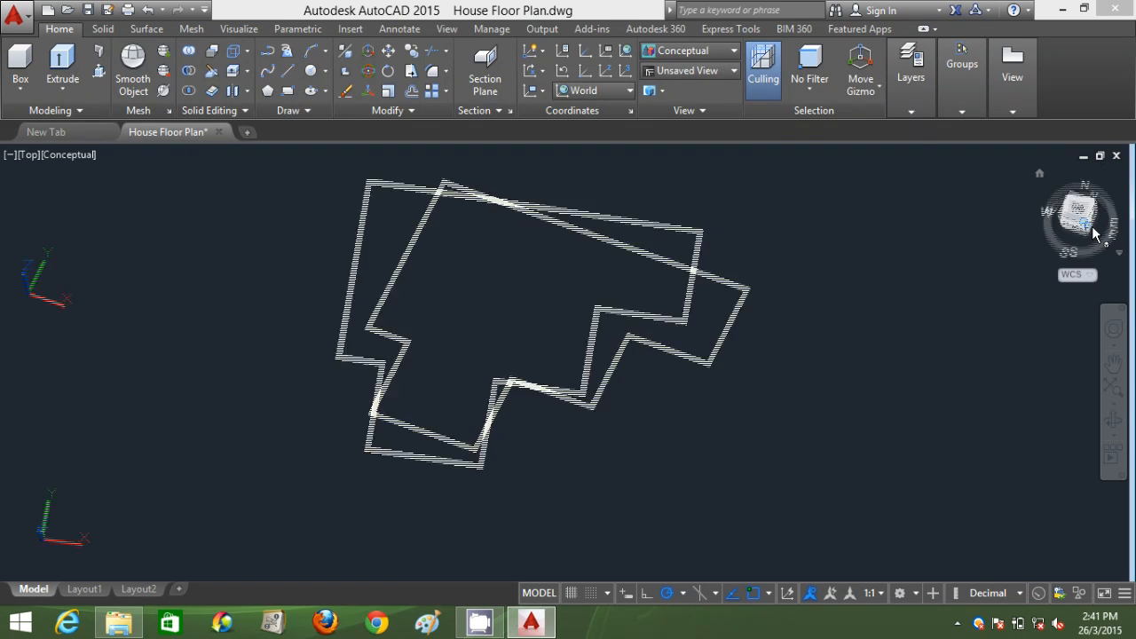
left_click(691, 51)
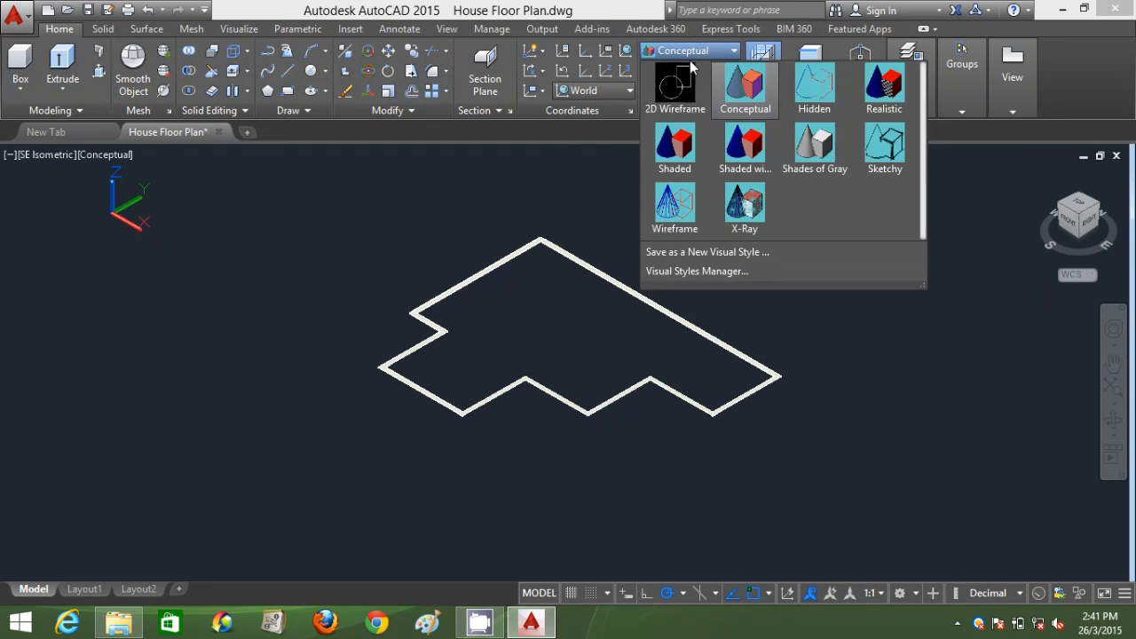
left_click(679, 95)
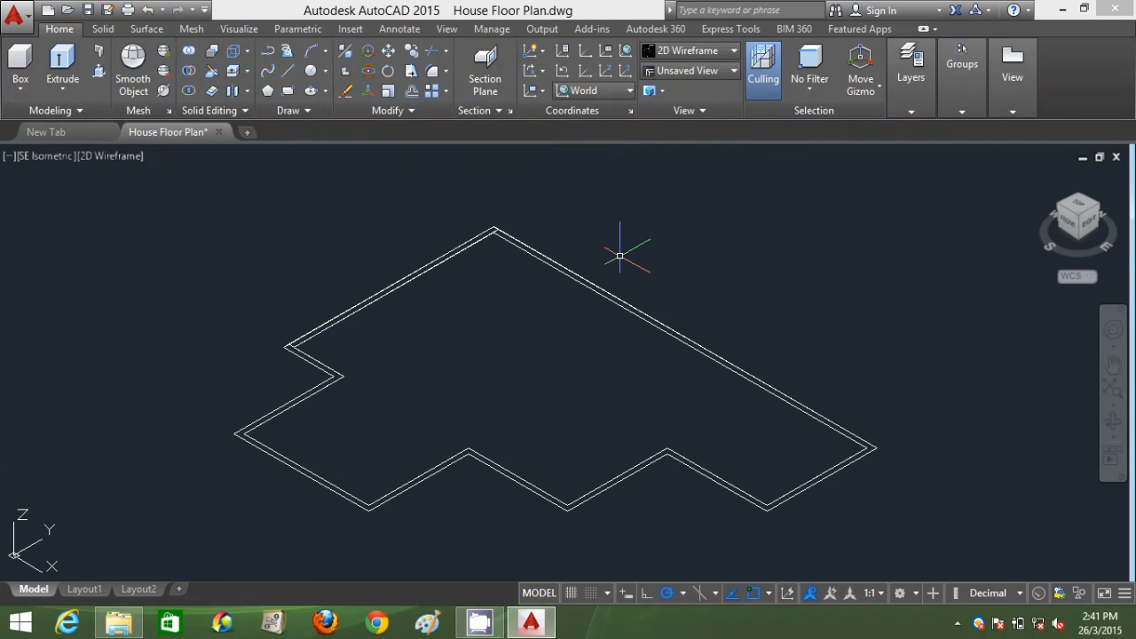
left_click(435, 263)
left_click(552, 267)
key("Return")
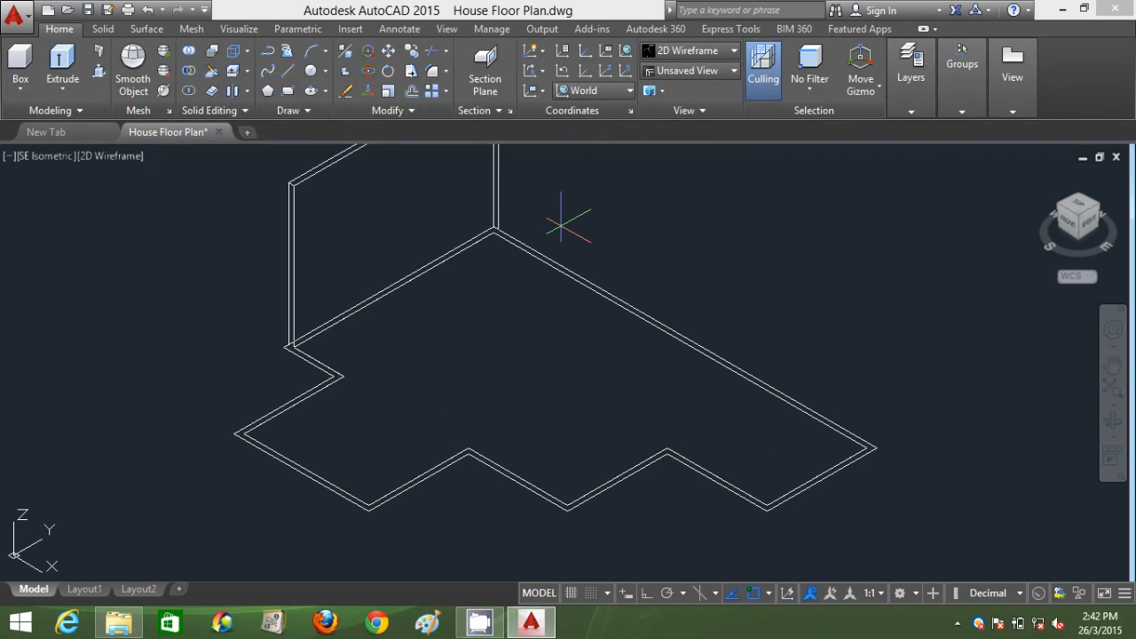
left_click(559, 223)
Inspect the extruded exterior walls in the Conceptual visual style.
left_click(688, 50)
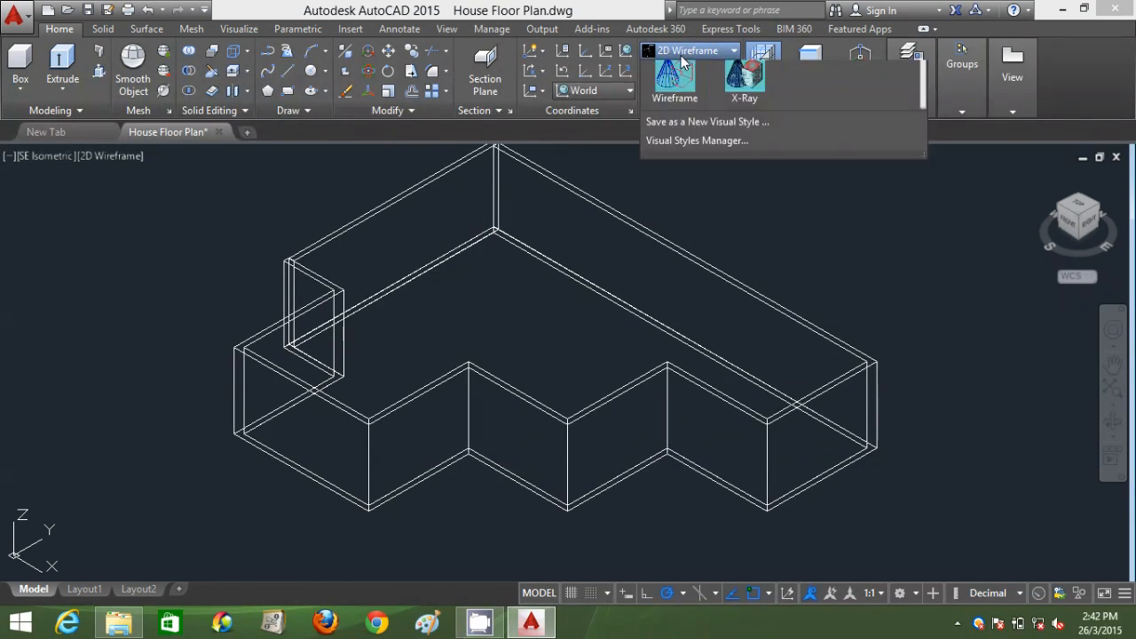
left_click(737, 100)
scroll(708, 257, "down", 3)
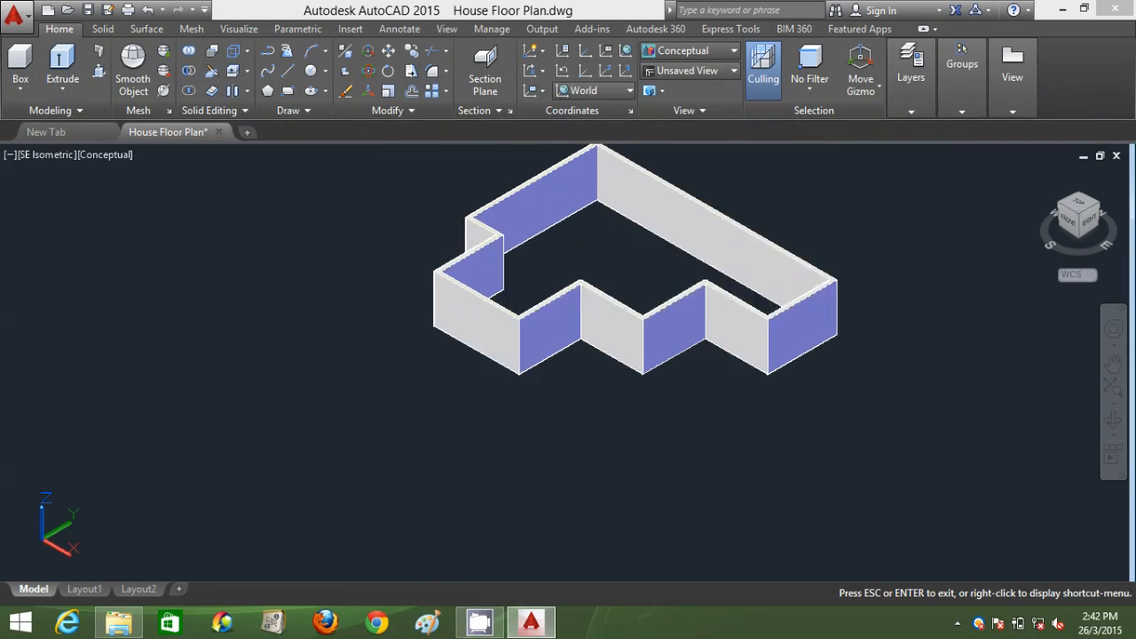
middle_click_drag(708, 257, 581, 293)
scroll(579, 293, "up", 2)
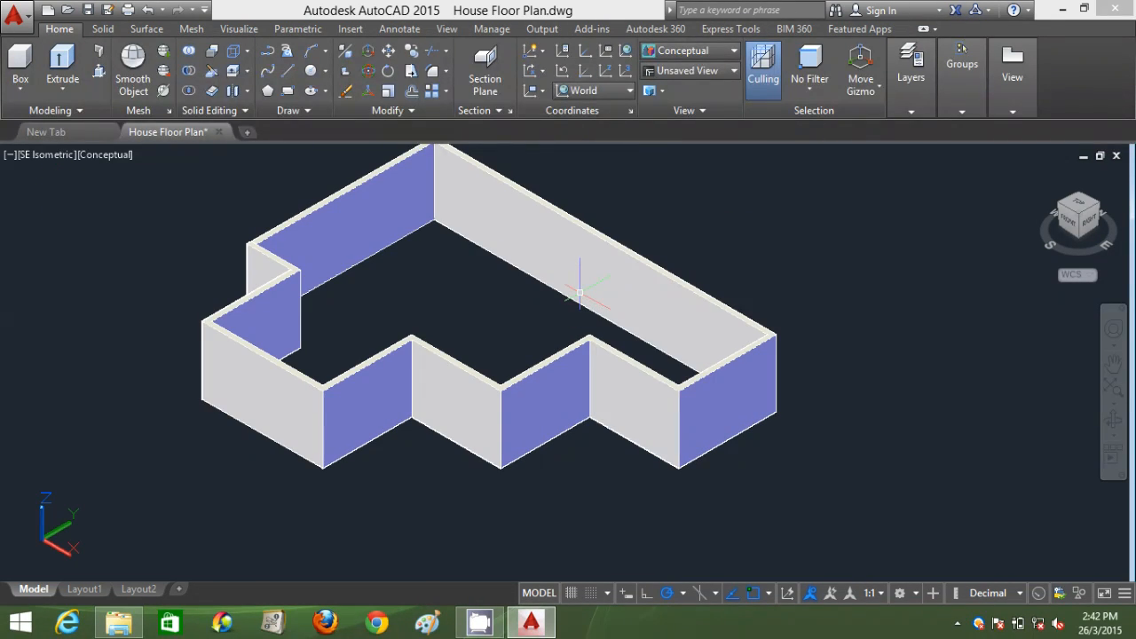
Trace the outer wall perimeter corner by corner as a closed outline in the Top view with the 2D Wireframe style.
left_click(1078, 206)
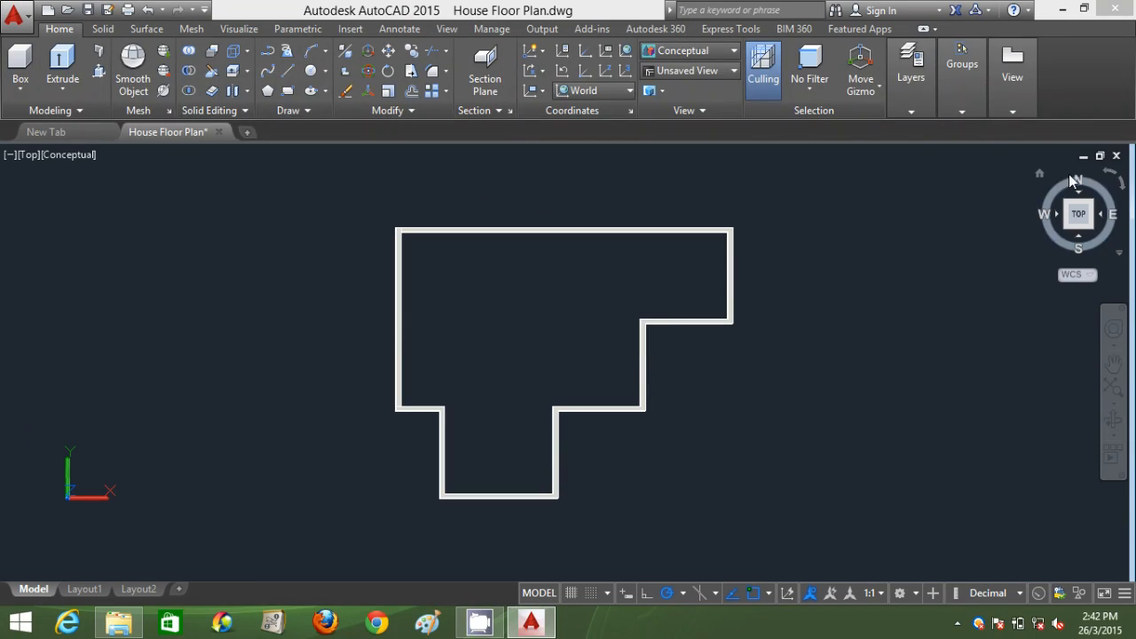
left_click(673, 82)
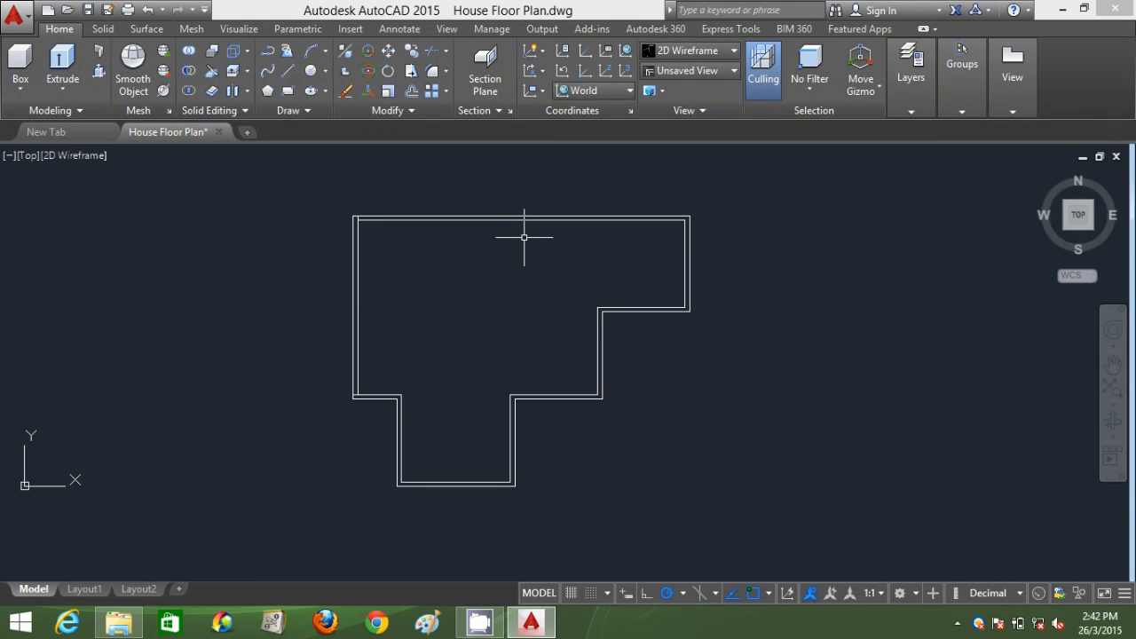
left_click(353, 217)
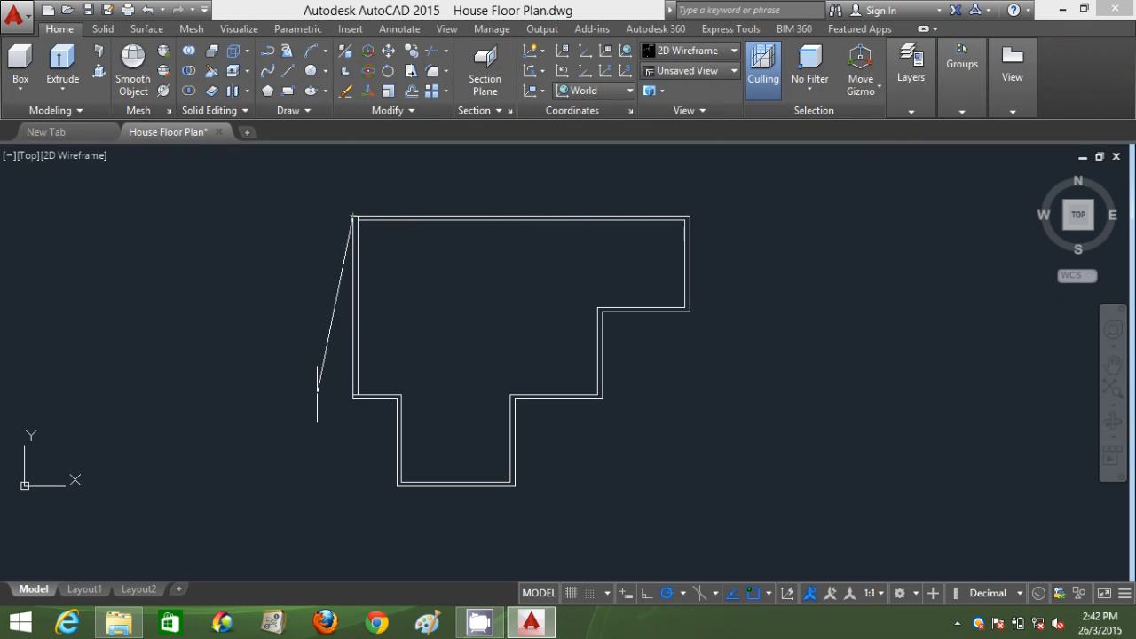
left_click(353, 396)
left_click(395, 396)
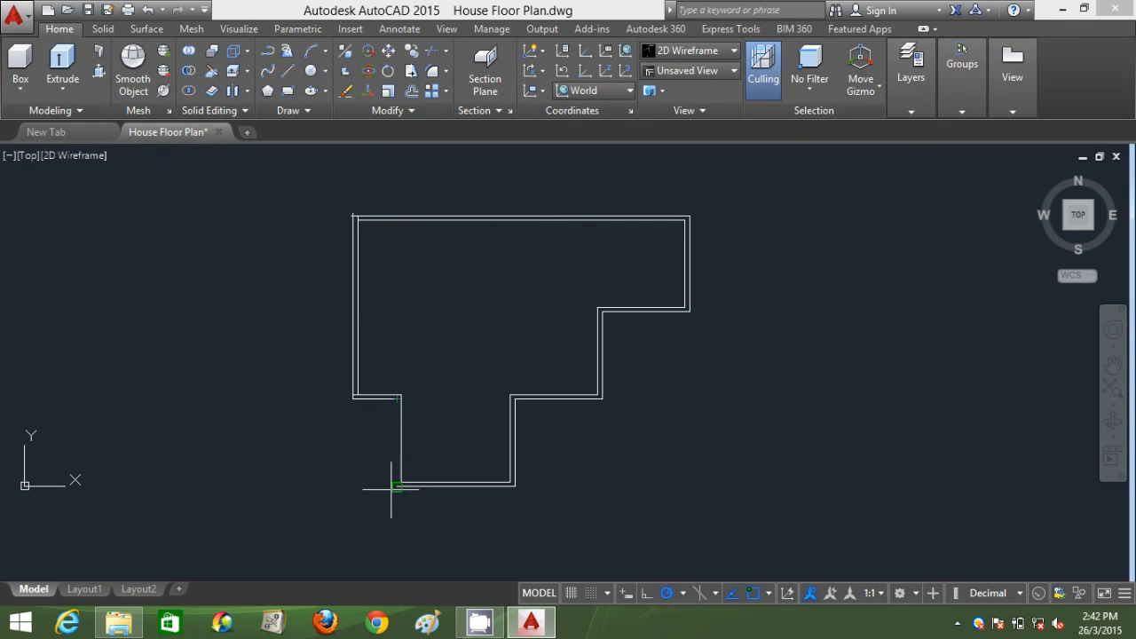
left_click(397, 485)
left_click(513, 486)
left_click(515, 397)
left_click(601, 397)
left_click(602, 310)
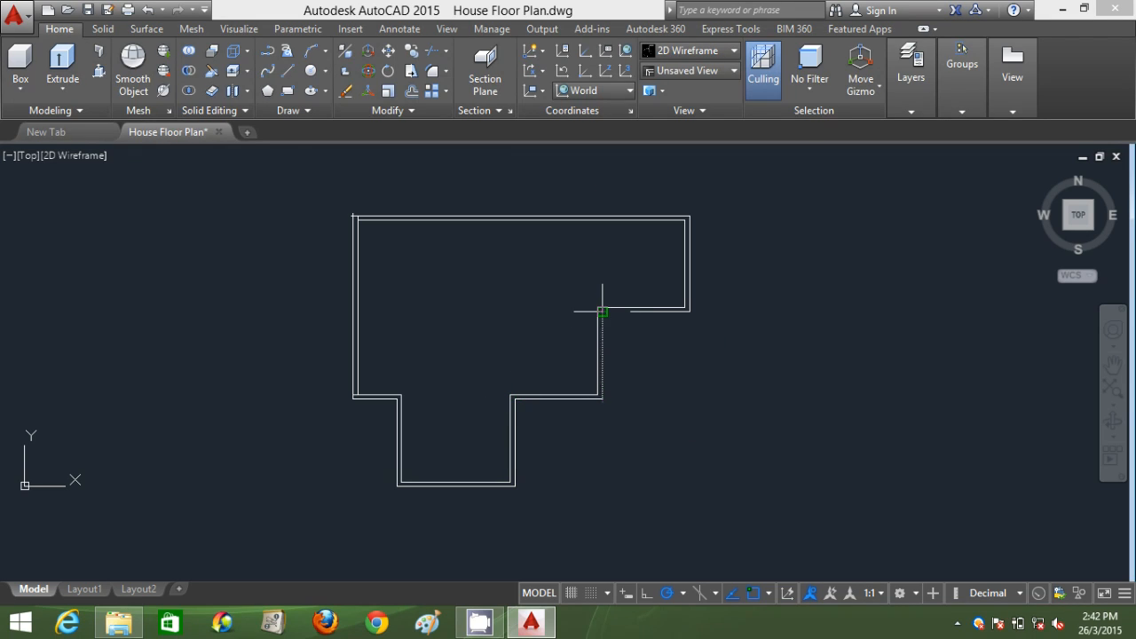
left_click(688, 310)
left_click(688, 216)
left_click(355, 218)
key("Return")
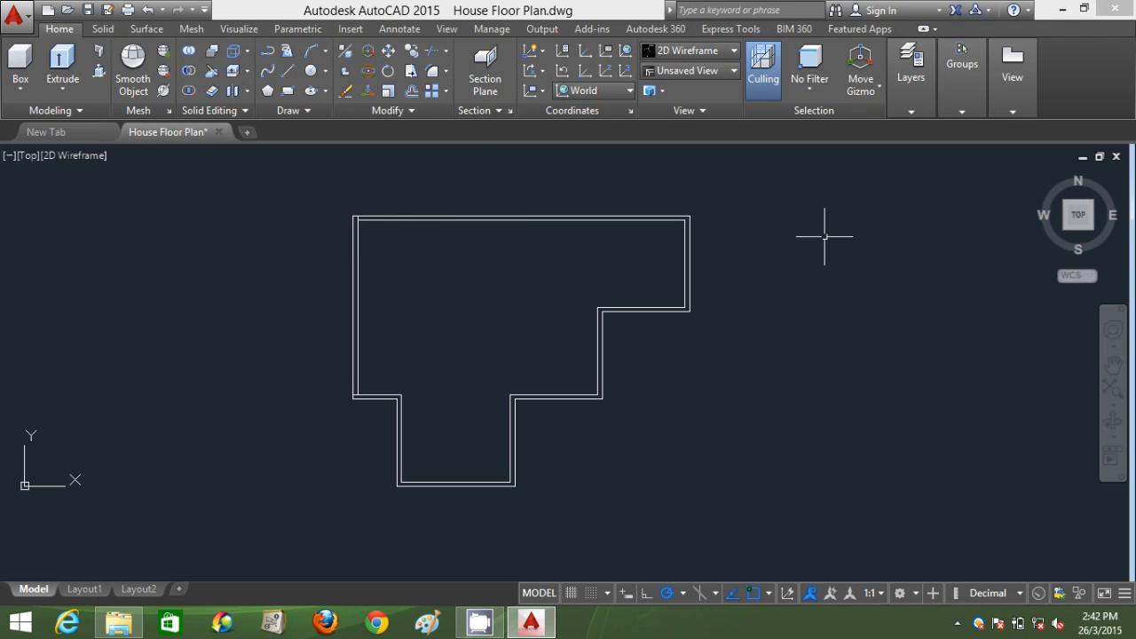
Offset the traced outline outward at the top of the walls for the roof overhang and convert it to a region.
left_click(1090, 233)
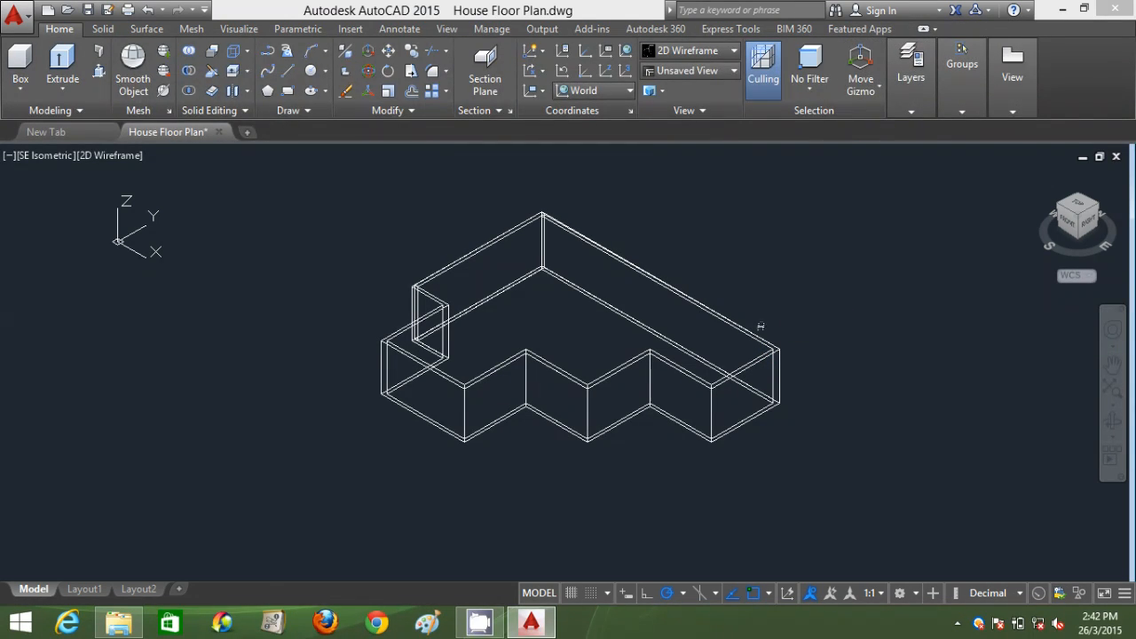
left_click(770, 349)
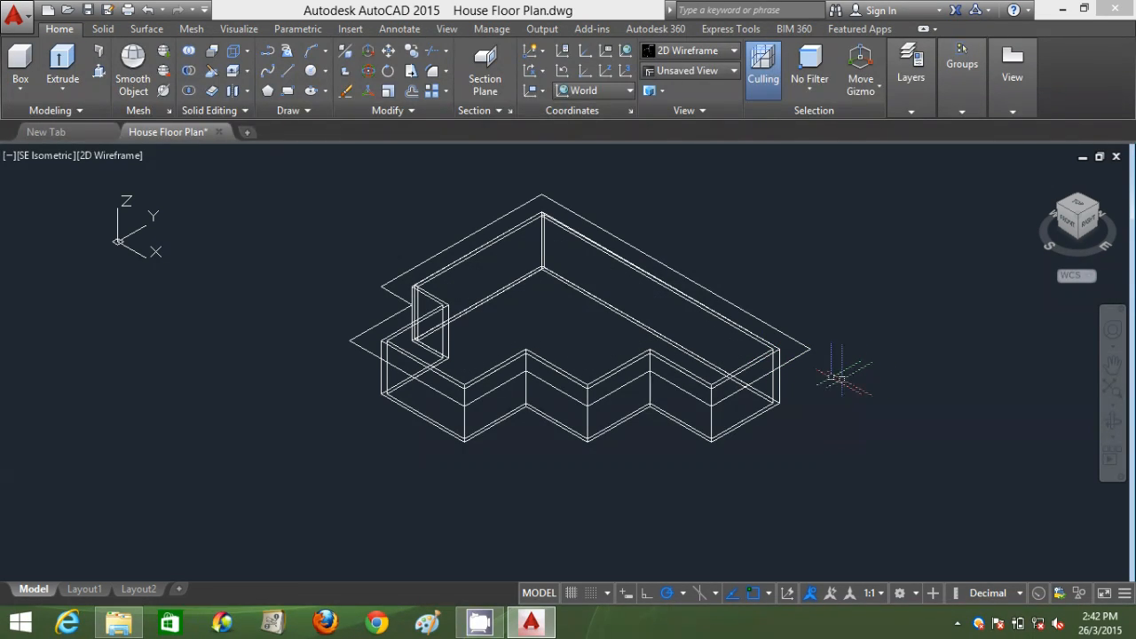
left_click(799, 355)
key("Return")
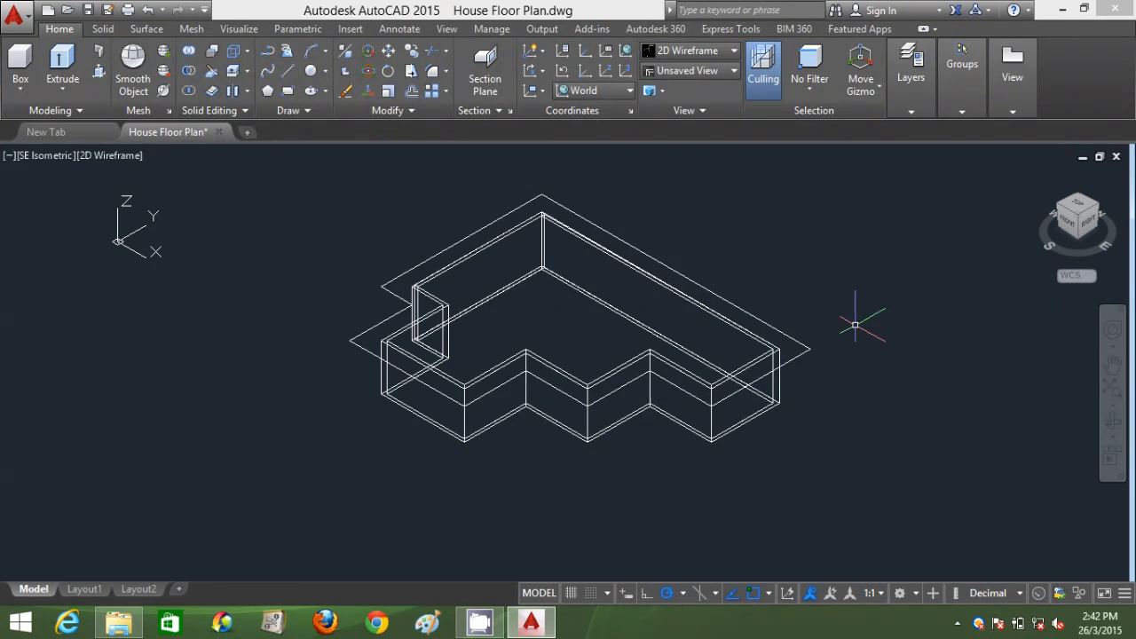
Apply the Conceptual visual style and set the roof region's color to Red.
left_click(710, 51)
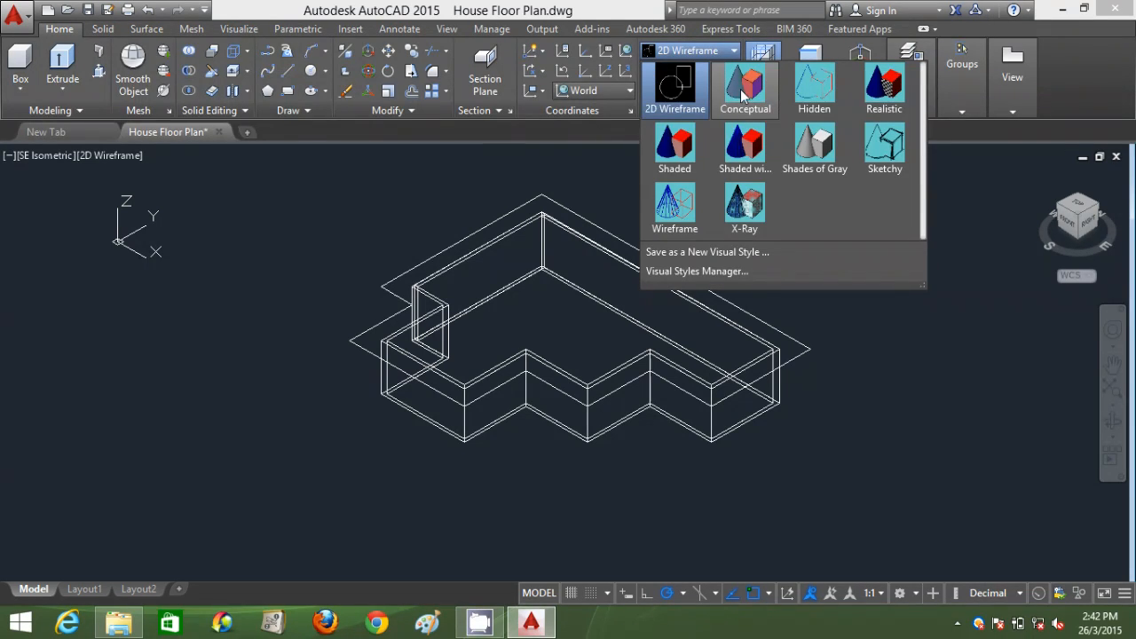
left_click(742, 89)
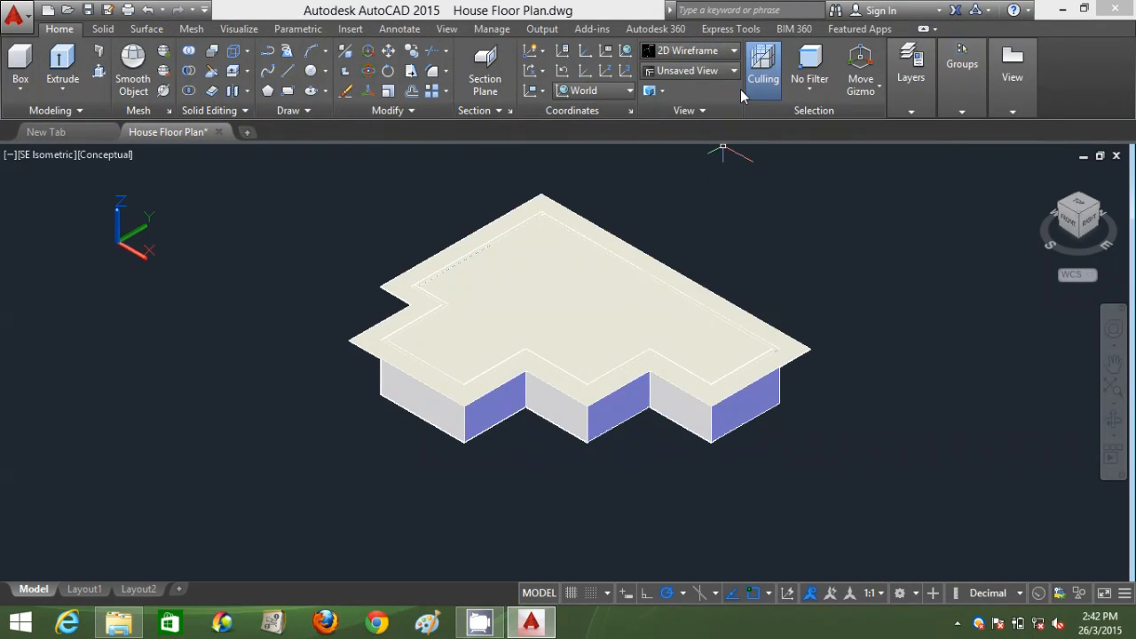
left_click(588, 254)
right_click(774, 271)
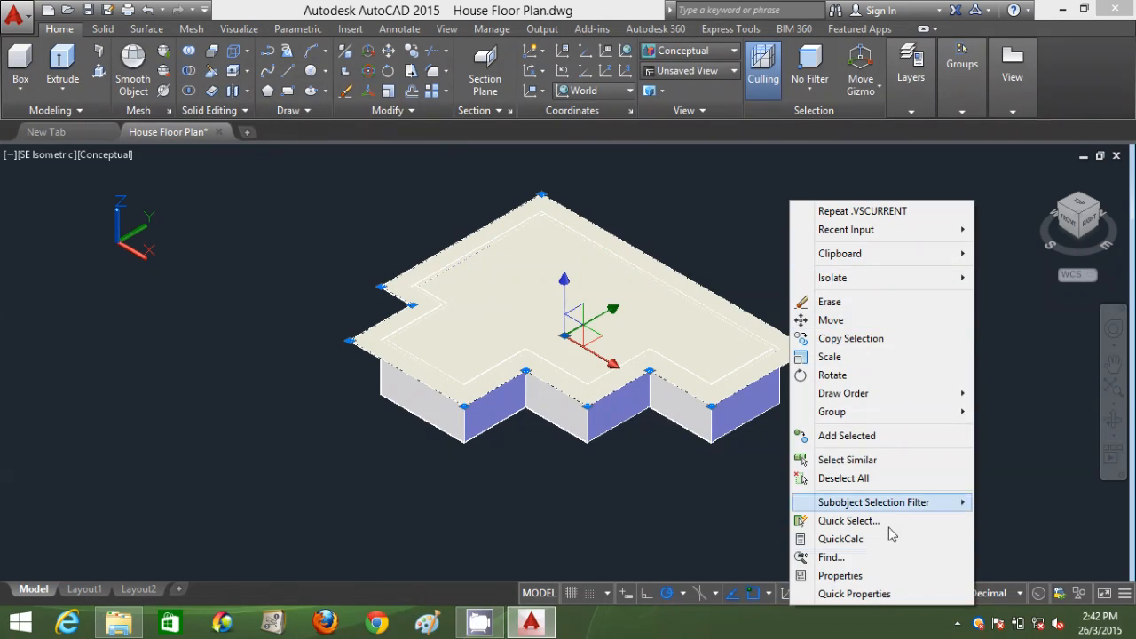
left_click(879, 575)
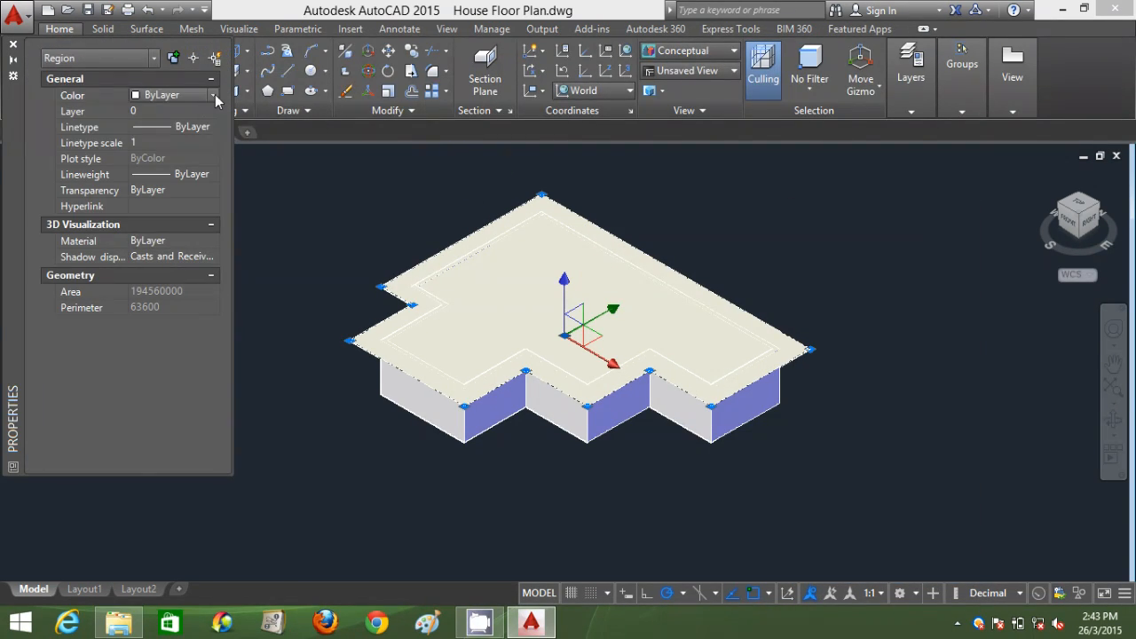
left_click(213, 94)
left_click(191, 141)
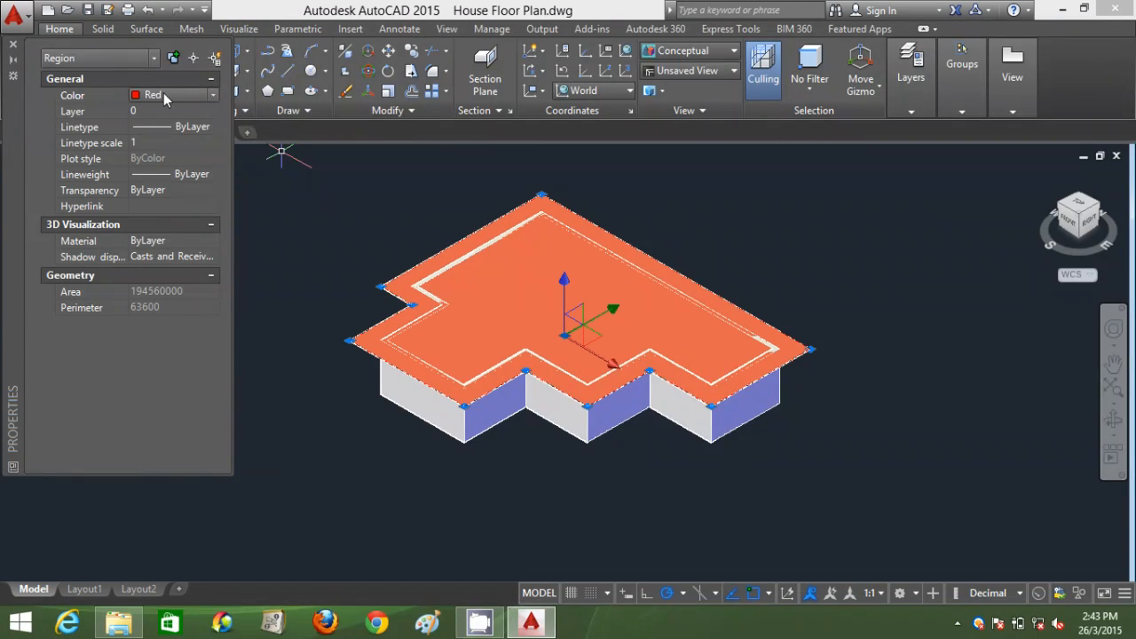
left_click(13, 43)
key("Escape")
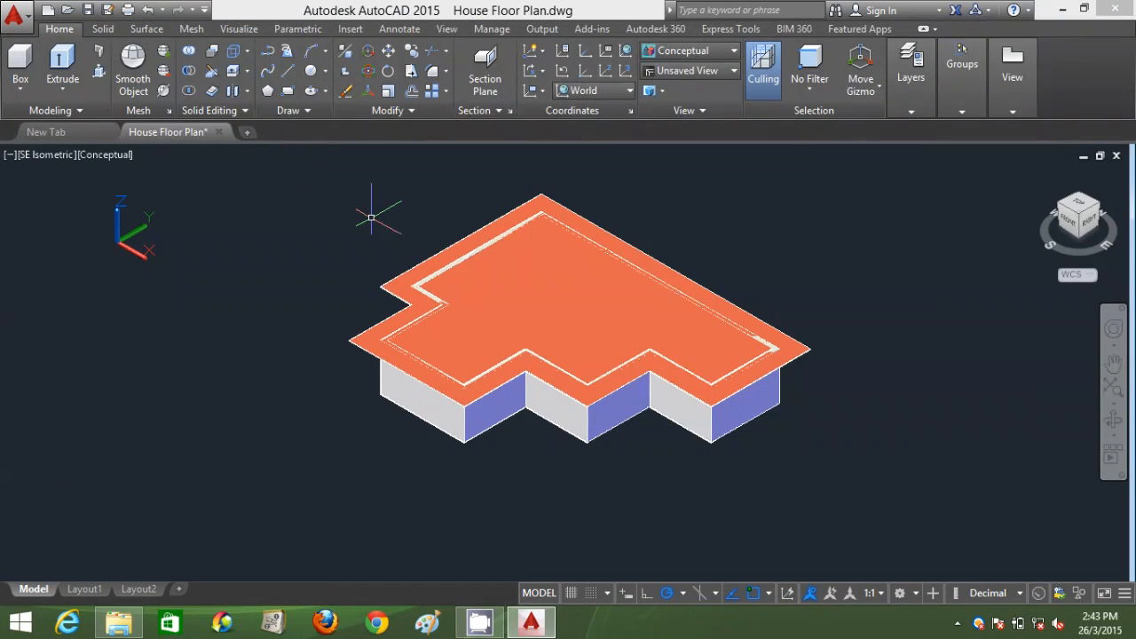
Extrude the roof region to a height of 1000 with a taper angle of 60.
type("ext")
key("Return")
left_click(506, 289)
key("Return")
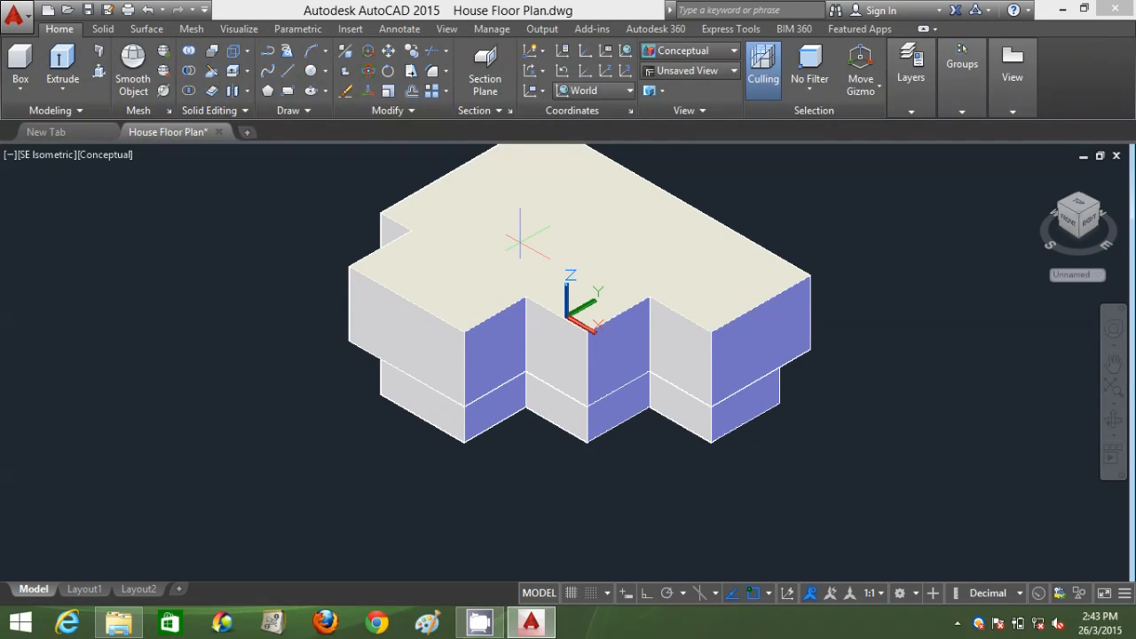
type("t")
key("Return")
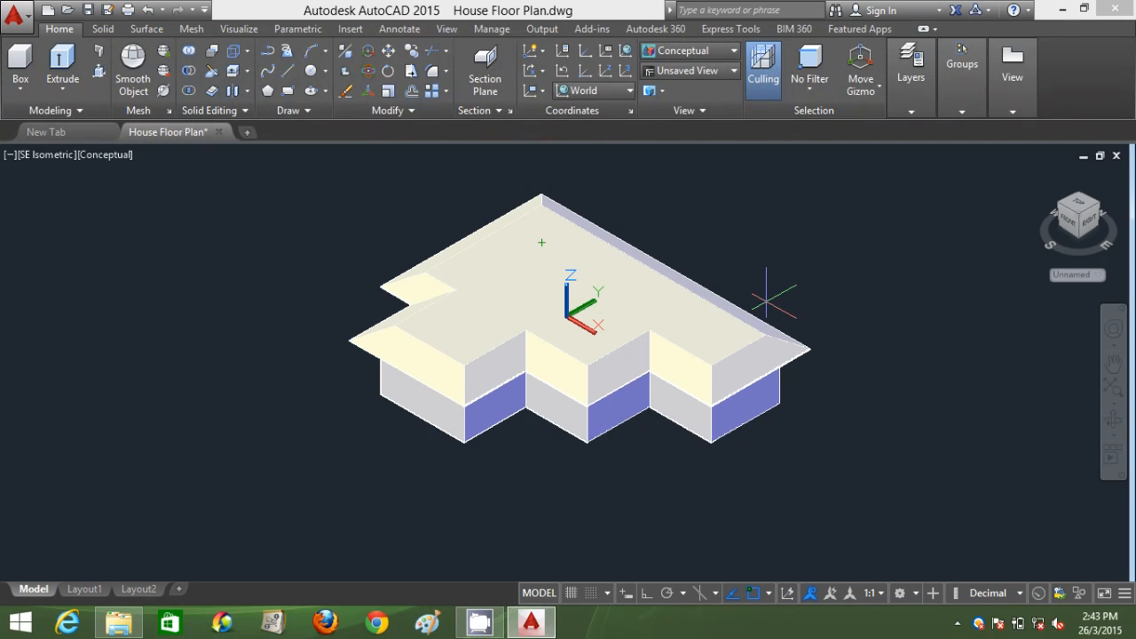
left_click(766, 302)
Set the tapered roof solid's color to Red.
left_click(733, 305)
right_click(886, 302)
left_click(936, 576)
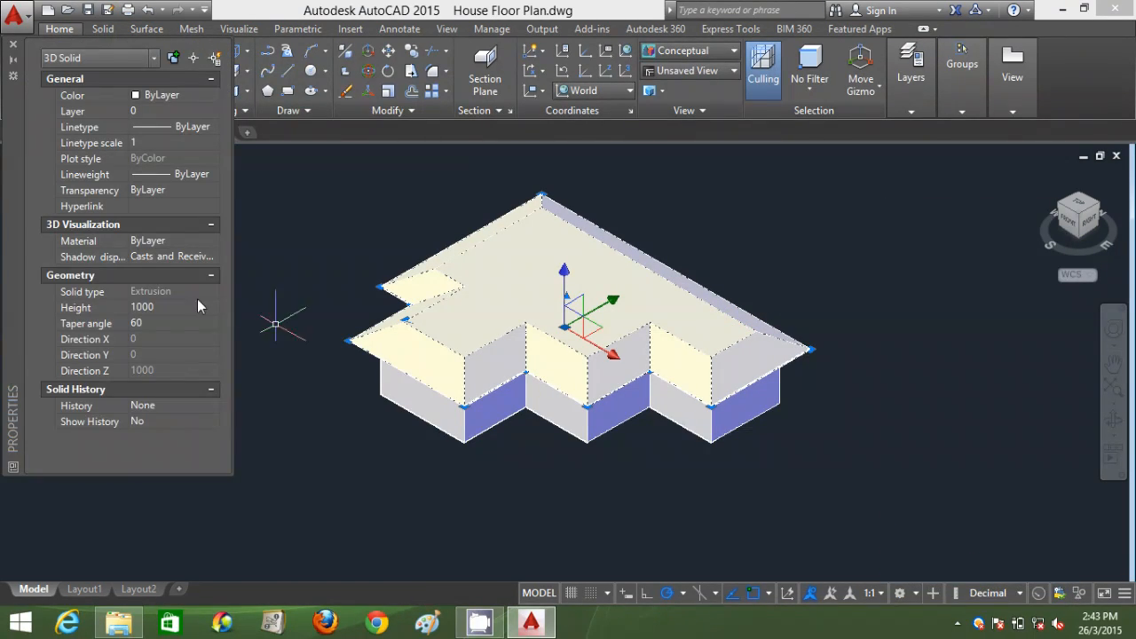
left_click(185, 95)
left_click(192, 143)
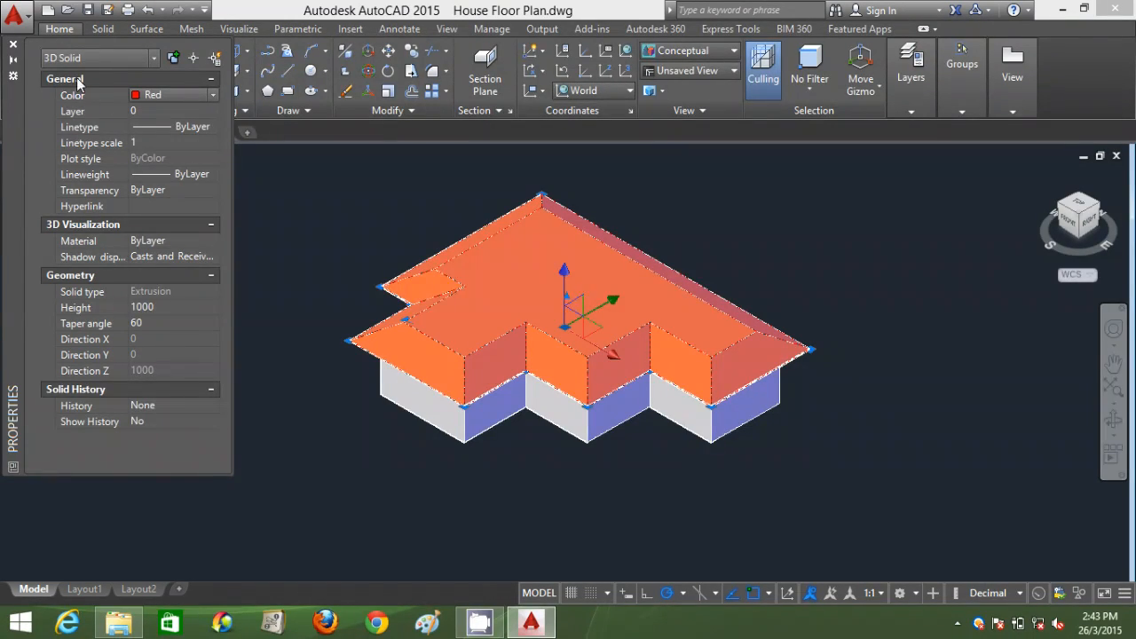
left_click(12, 43)
key("Escape")
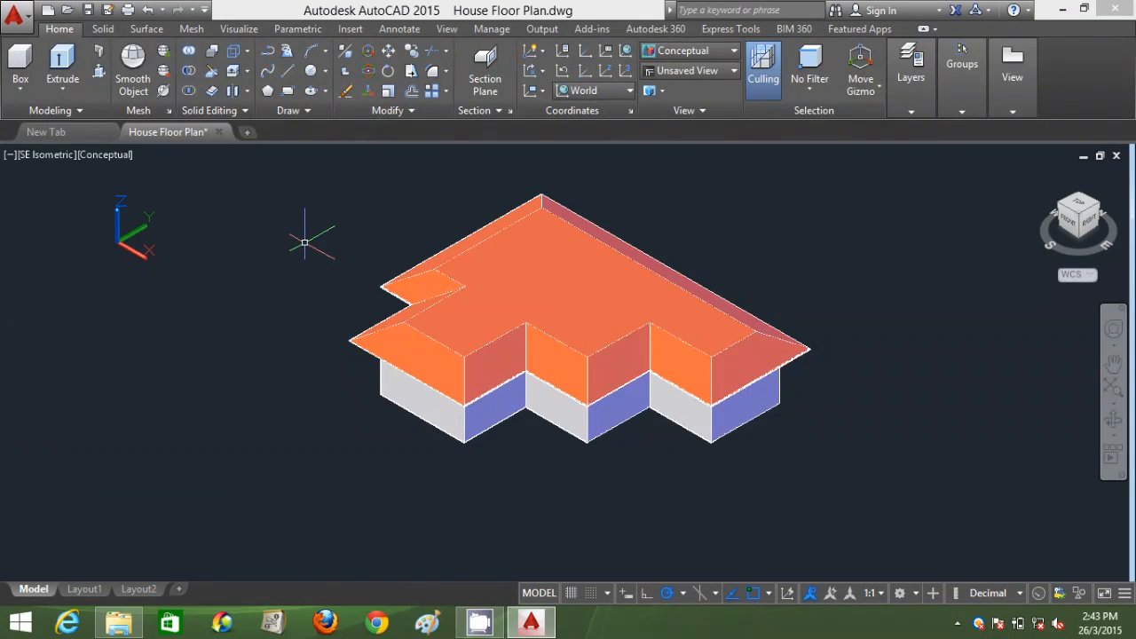
Move the roof solid's flat top face straight up until the sloping sides meet in ridges.
scroll(526, 327, "up", 3)
scroll(526, 327, "down", 3)
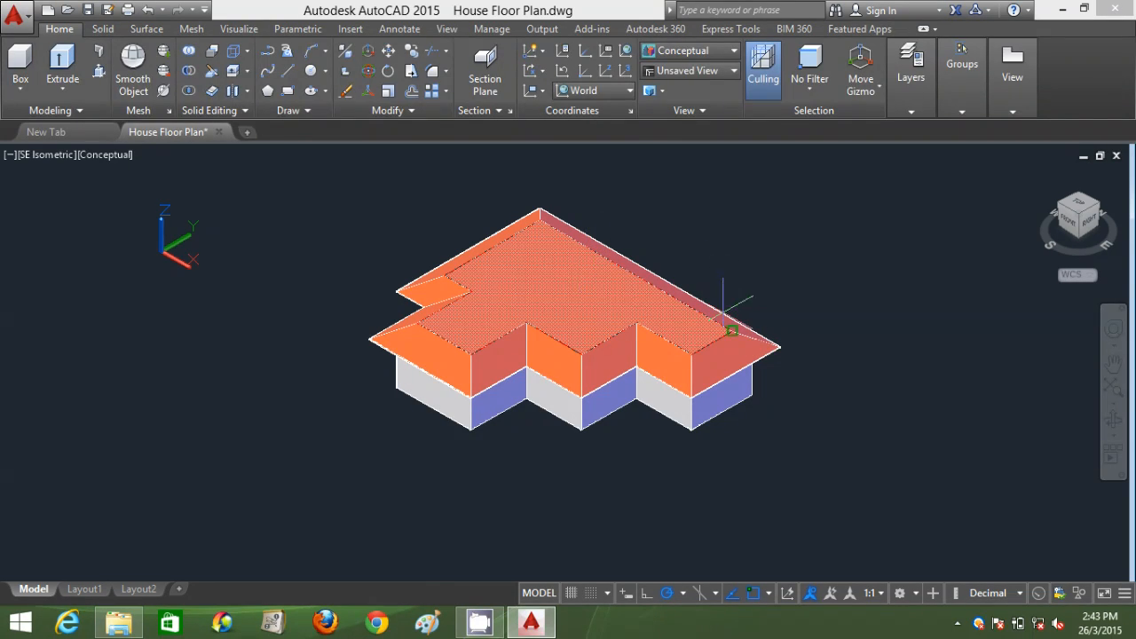
left_click(732, 331)
left_click(732, 267)
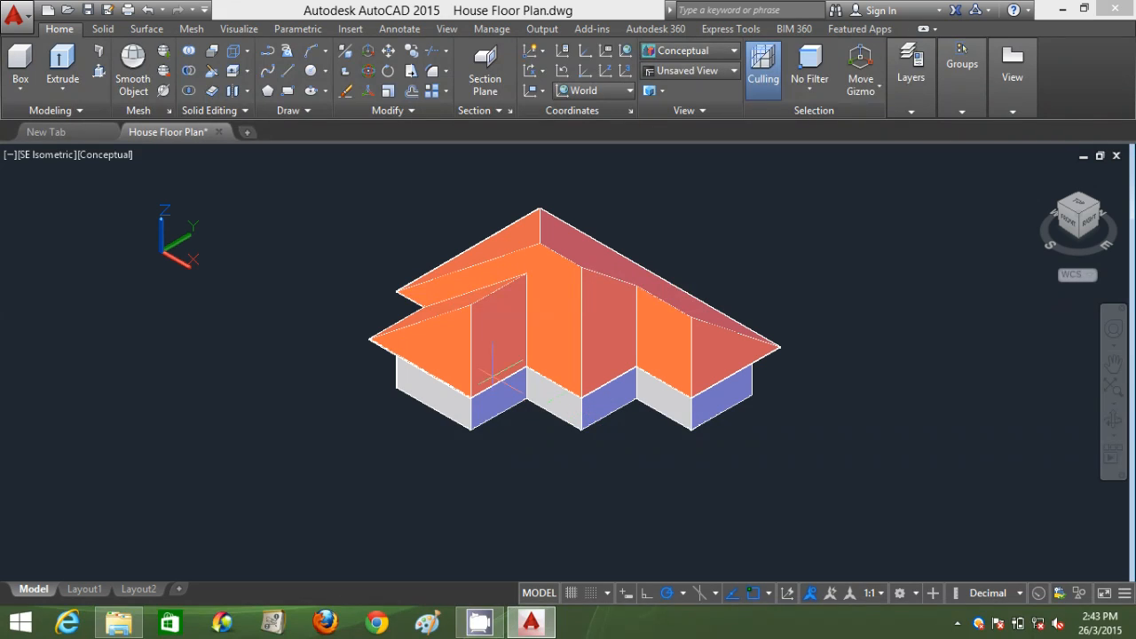
mouse_move(493, 362)
middle_mouse_down("shift")
mouse_move(550, 338)
mouse_move(484, 329)
mouse_move(539, 365)
mouse_move(538, 351)
mouse_move(563, 337)
mouse_move(568, 346)
middle_mouse_up("shift")
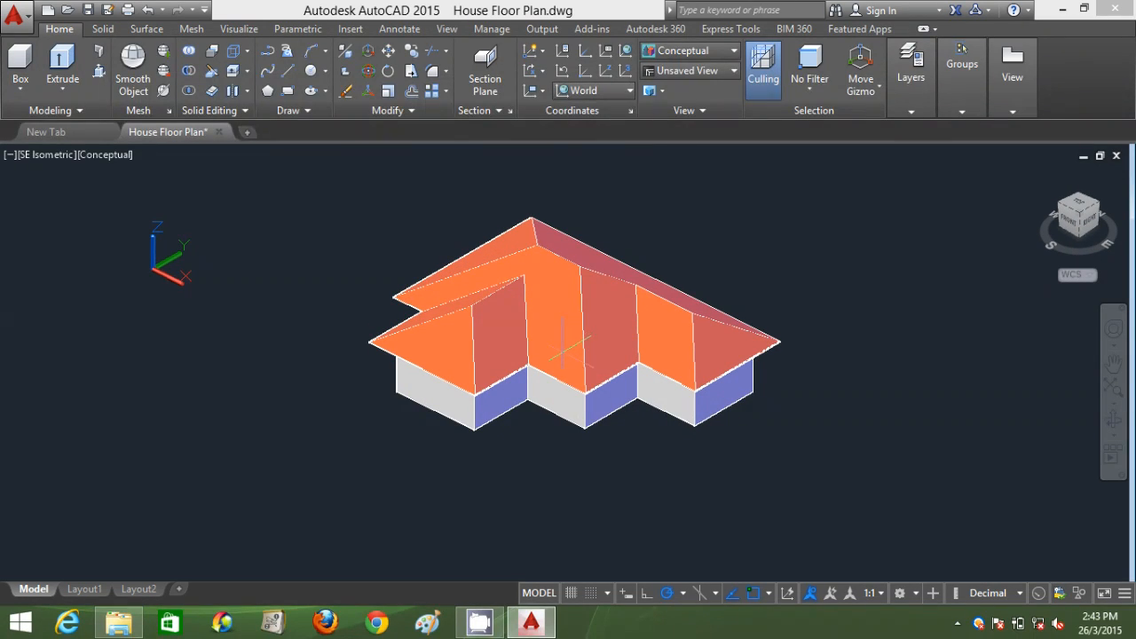
Examine the finished roof and walls up close, from directly above and in the southeast isometric view.
scroll(555, 351, "up", 2)
scroll(554, 352, "up", 1)
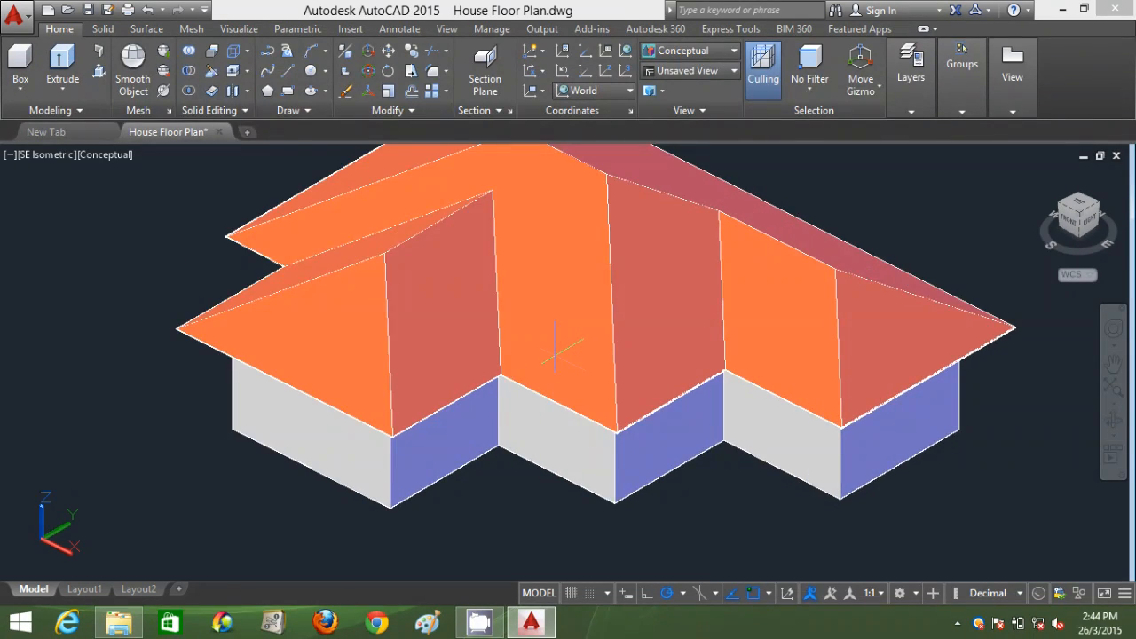
scroll(554, 351, "down", 2)
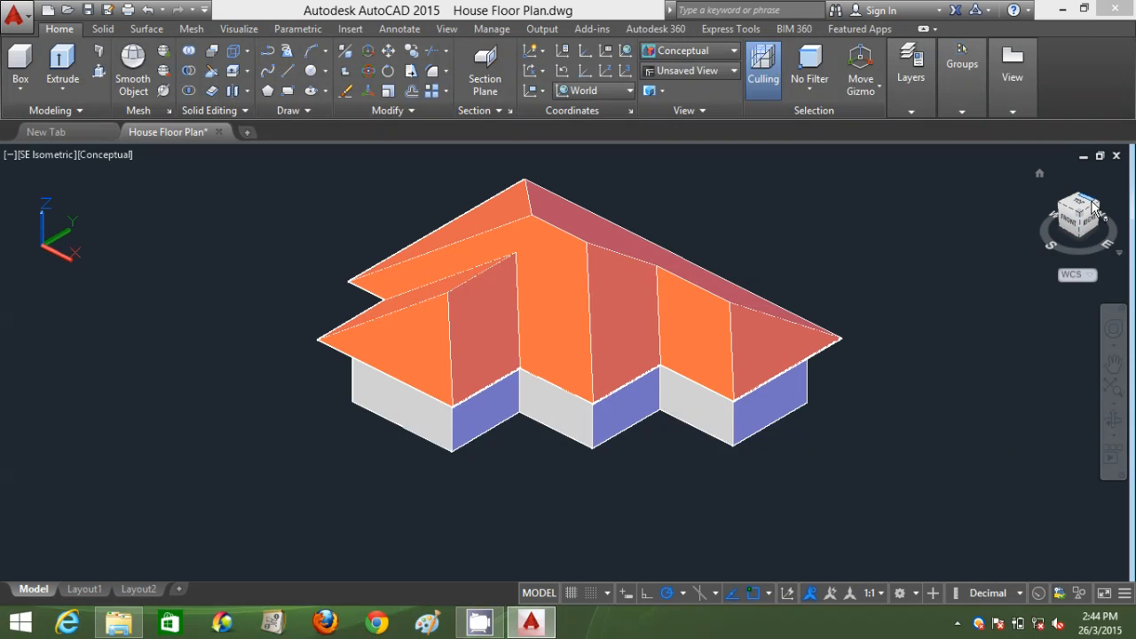
left_click(1079, 210)
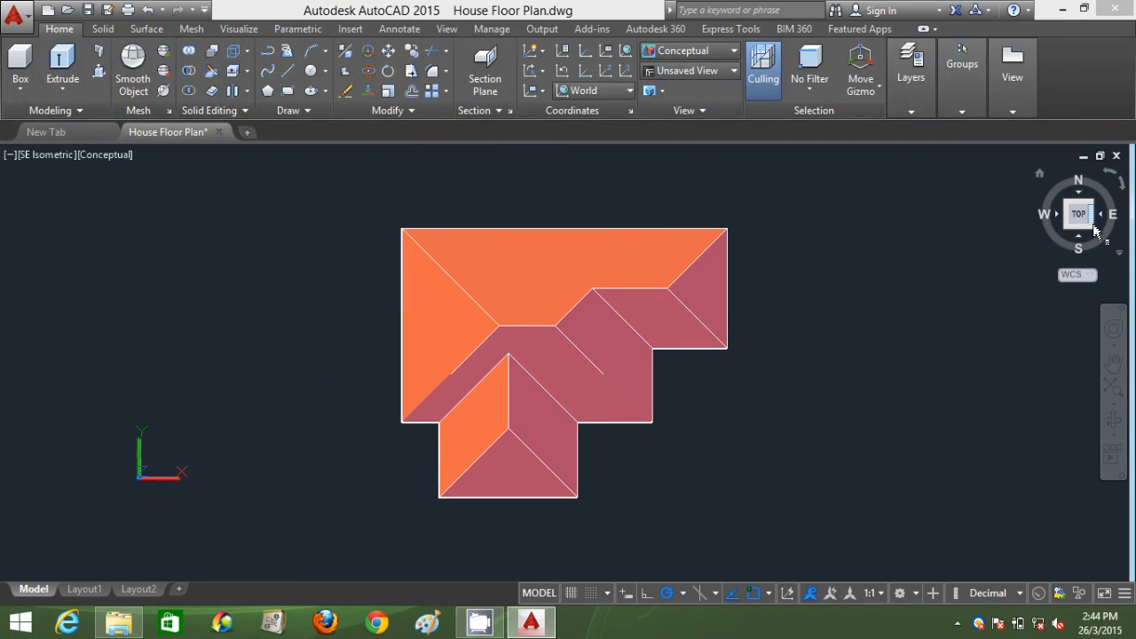
left_click(1094, 232)
scroll(840, 329, "up", 2)
middle_click_drag(831, 339, 820, 286)
Apply the 2D Wireframe visual style and draw a vertical line up from the base midpoint of the house's foremost front wall.
left_click(688, 50)
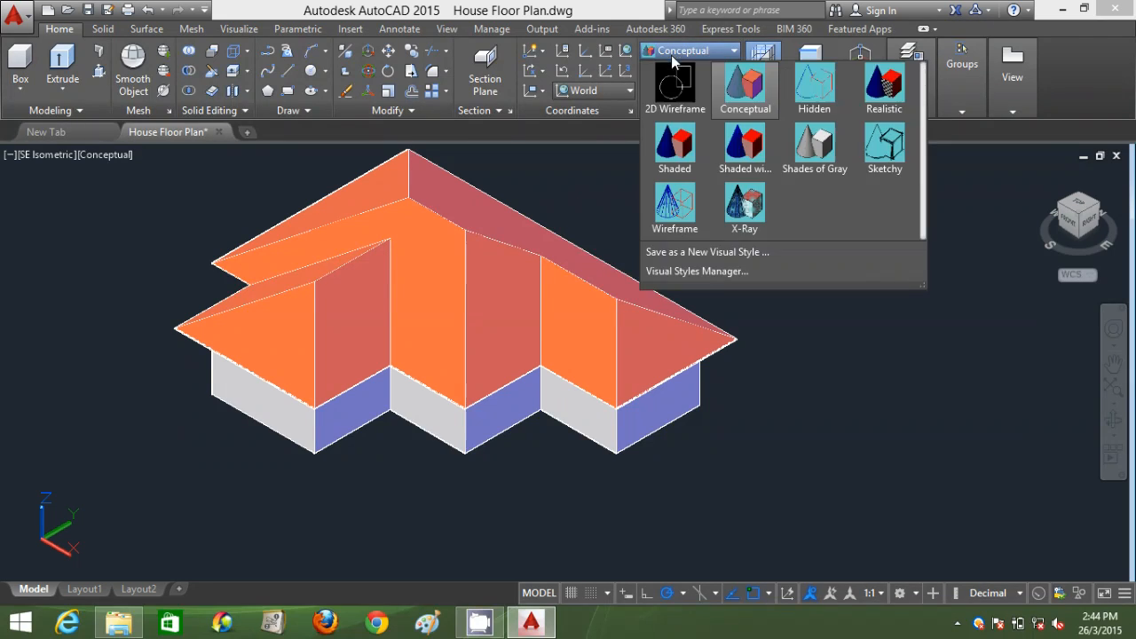
left_click(676, 91)
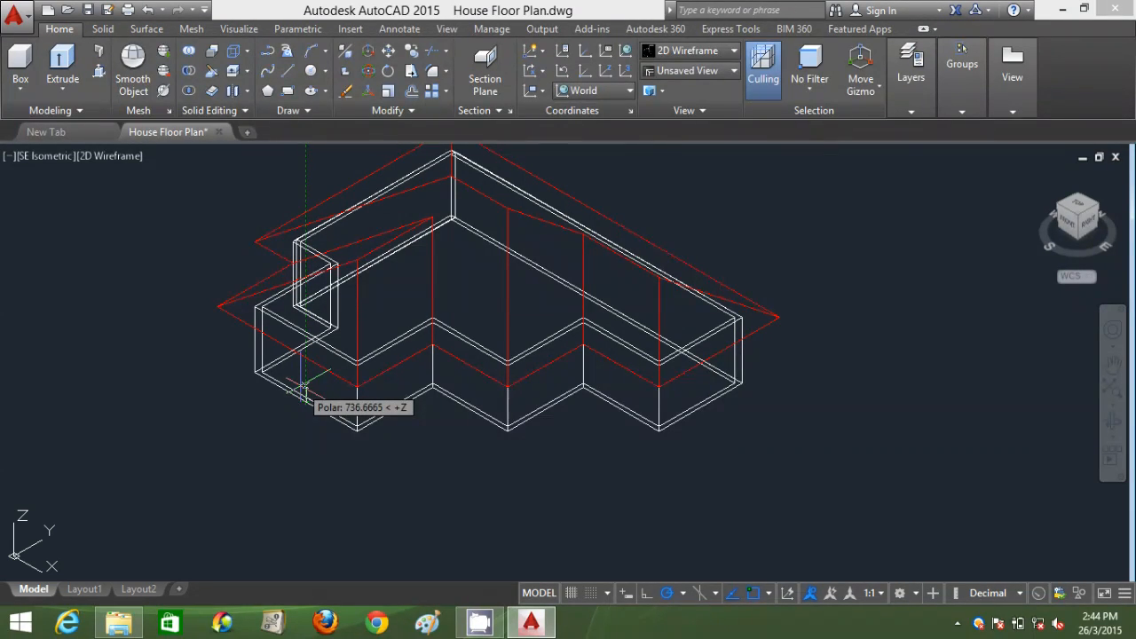
key("Return")
key("Escape")
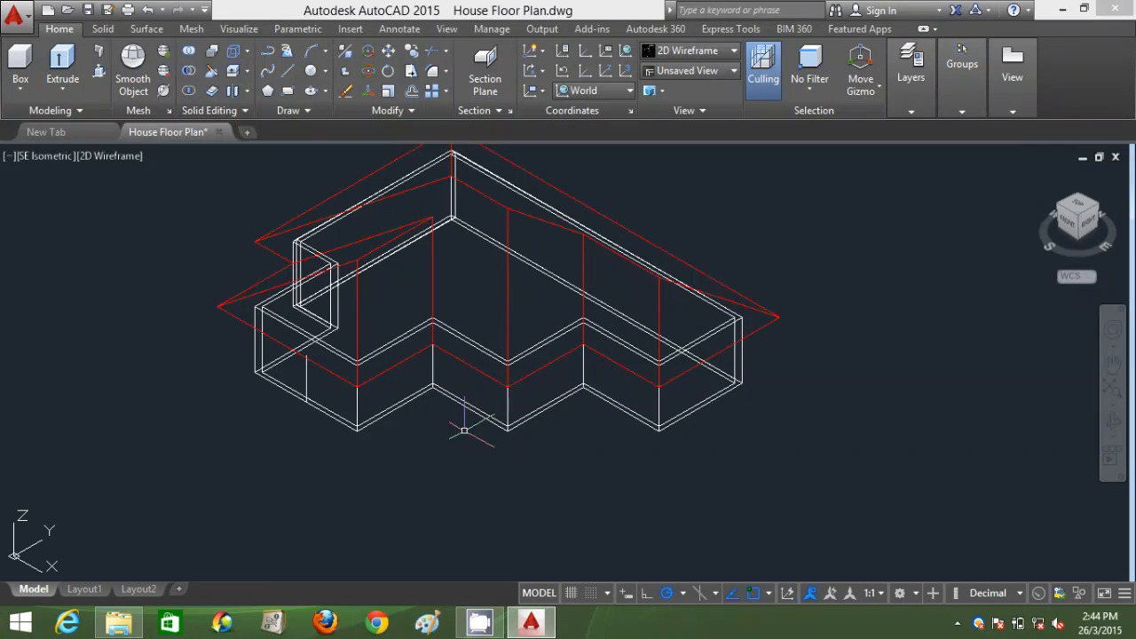
Draw a 2100 vertical line up from the base midpoint of the side wall adjoining the foremost front wall.
middle_click_drag(419, 458, 441, 442, "shift")
scroll(436, 442, "down", 3)
scroll(434, 443, "up", 3)
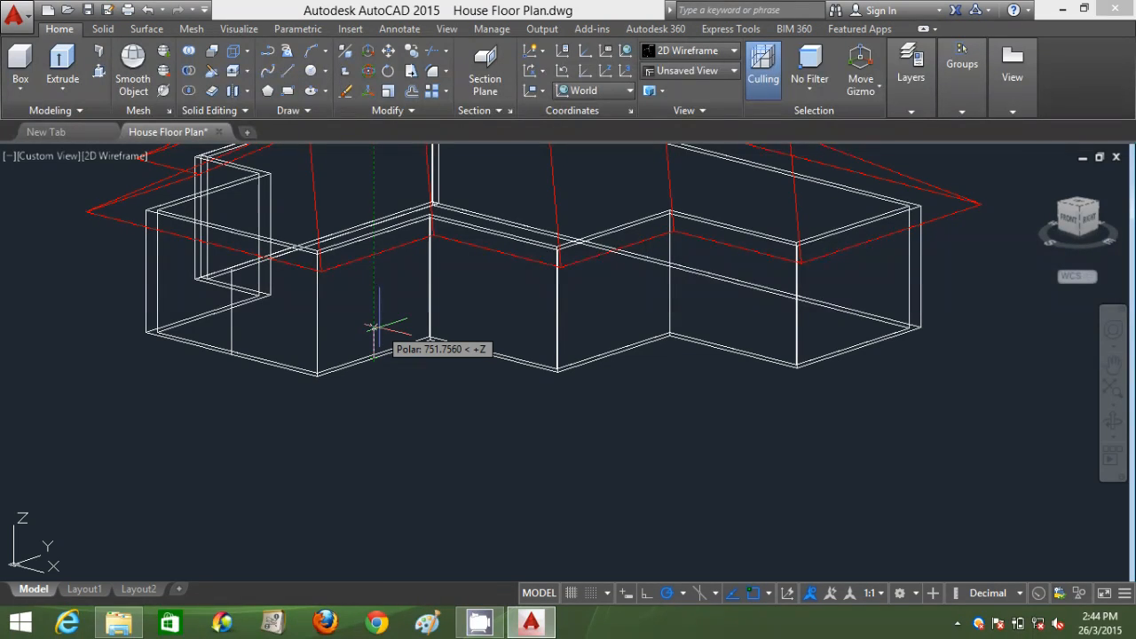
type("2100")
key("Return")
key("Return")
Draw 2100 vertical lines up from the base midpoints of the next two walls along the stepped facade.
key("Return")
left_click(493, 356)
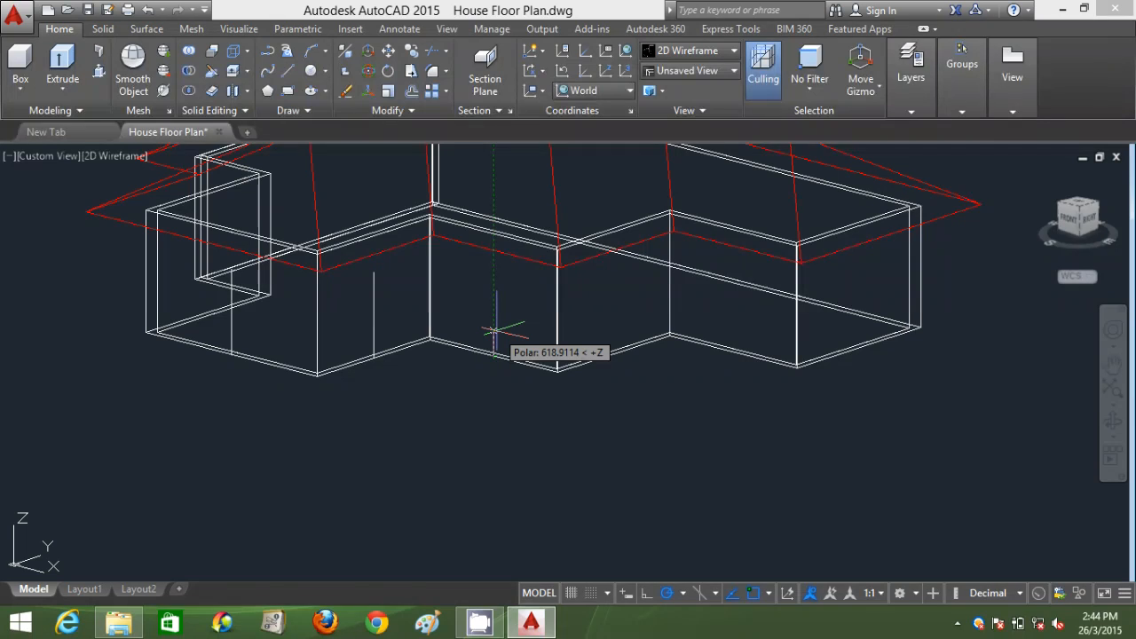
type("2100")
key("Return")
key("Return")
key("Return")
left_click(614, 354)
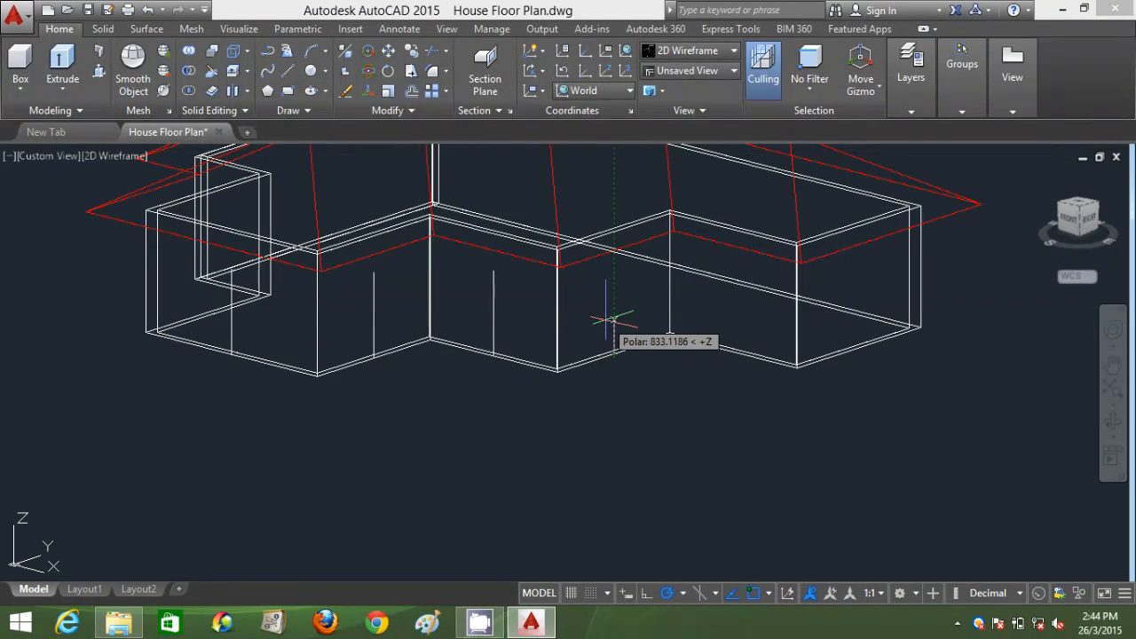
type("2100")
key("Return")
key("Return")
Apply the Conceptual visual style to the whole house model.
scroll(628, 449, "down", 2)
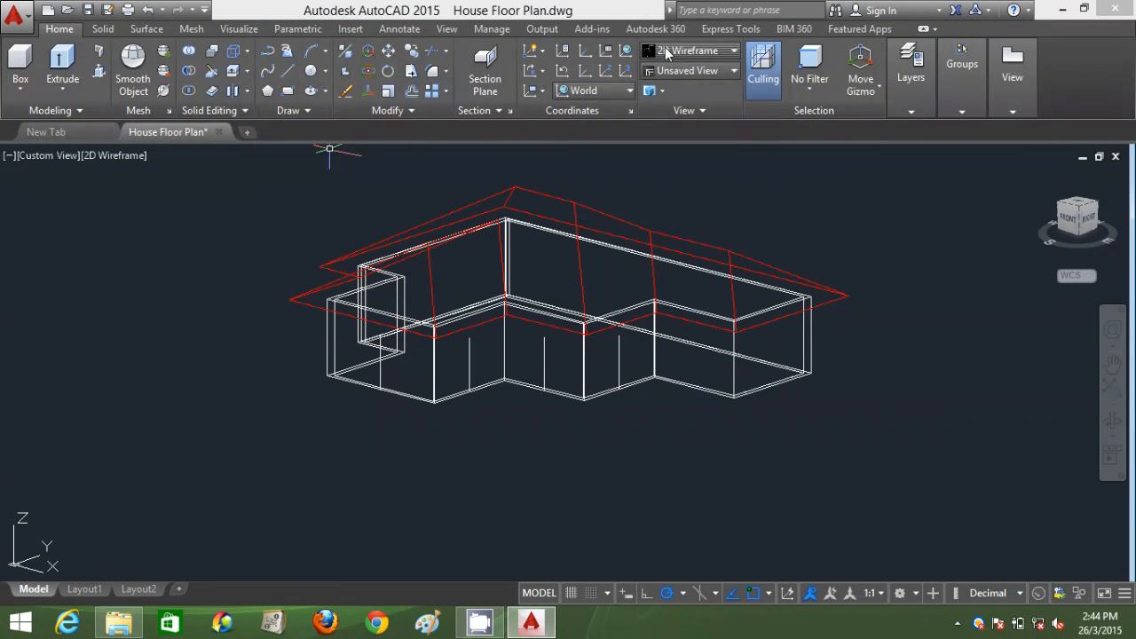
left_click(687, 50)
left_click(762, 88)
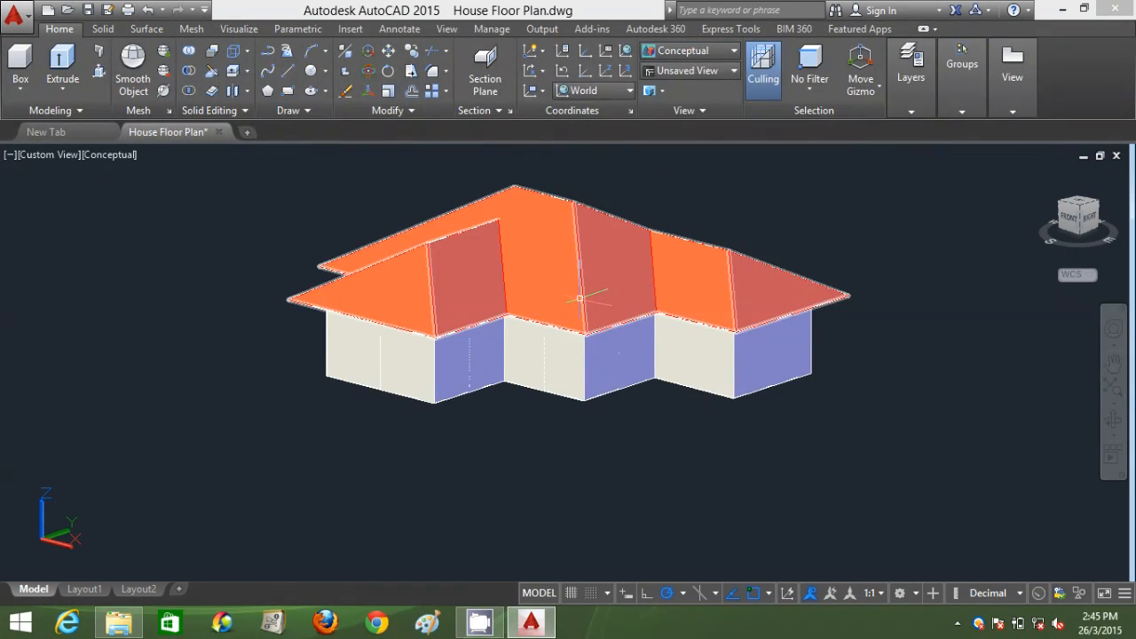
type("bo")
key("Return")
left_click(565, 410)
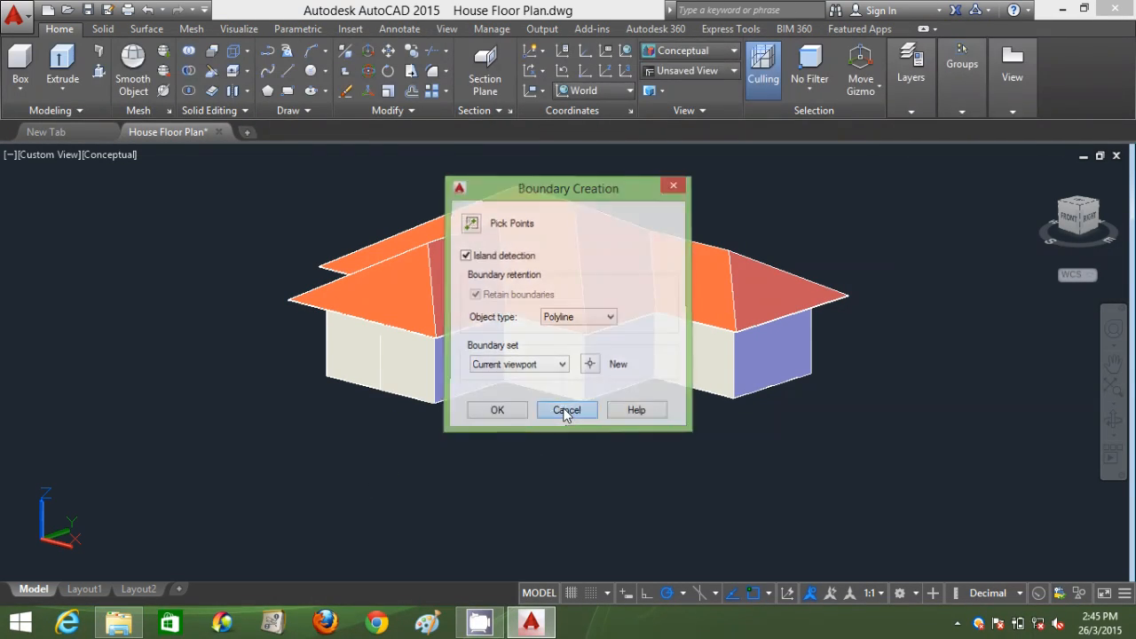
Model a freehand box in front of the house, about 2825 long, 3371 wide and 2286 high.
type("box")
key("Return")
left_click(378, 487)
left_click(495, 483)
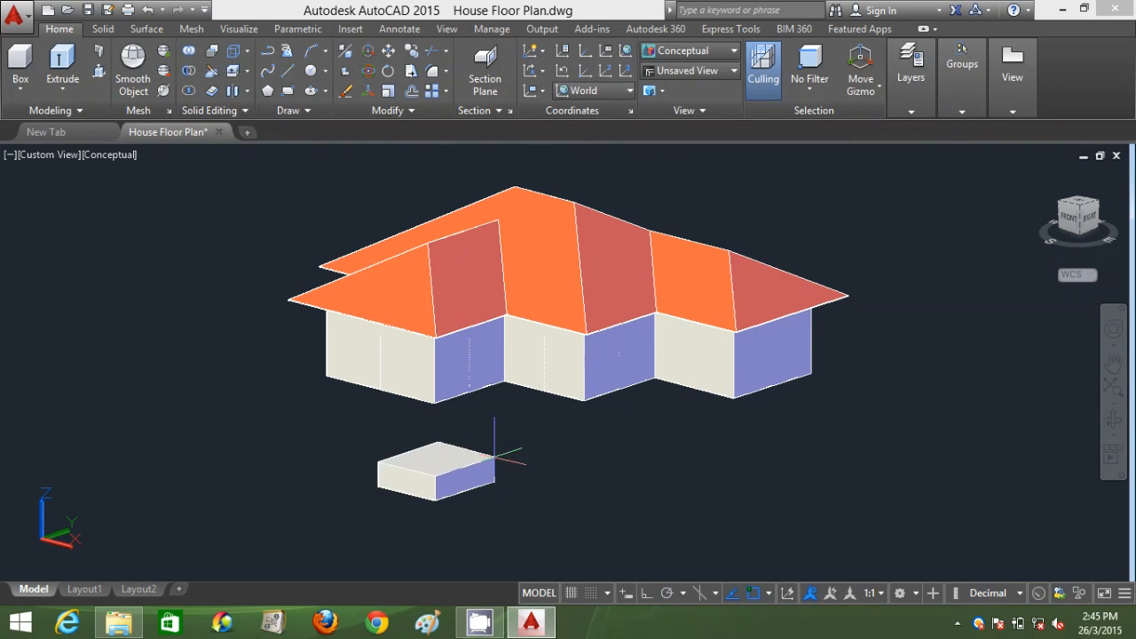
left_click(493, 423)
Set the box's length to 1500, width to 2000 and height to 1500 in its properties.
left_click(484, 462)
right_click(593, 479)
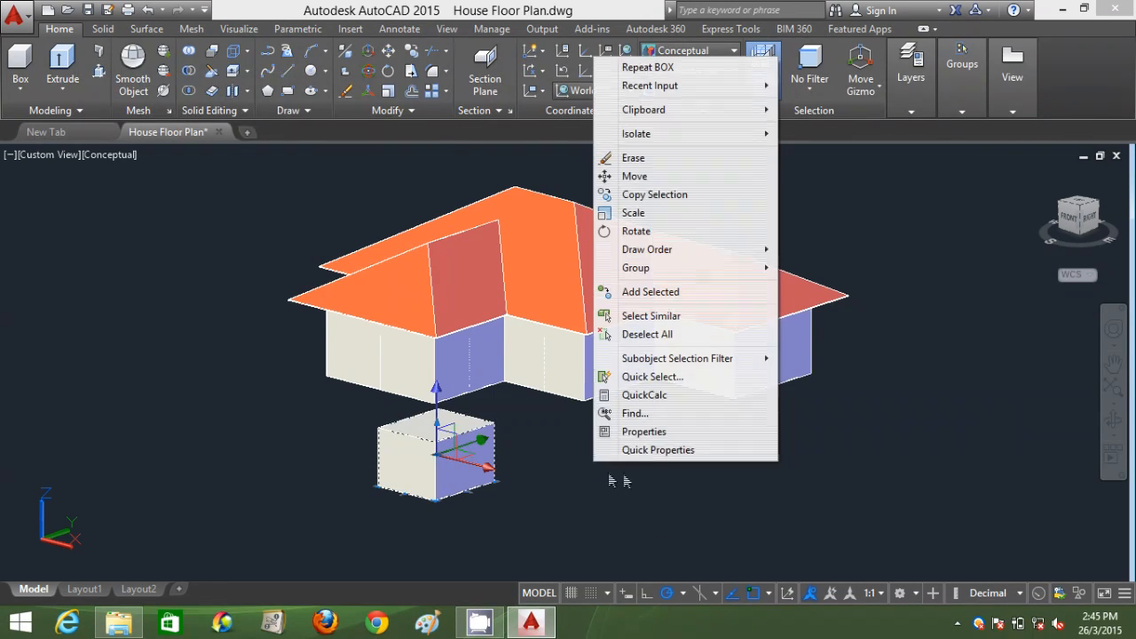
left_click(639, 431)
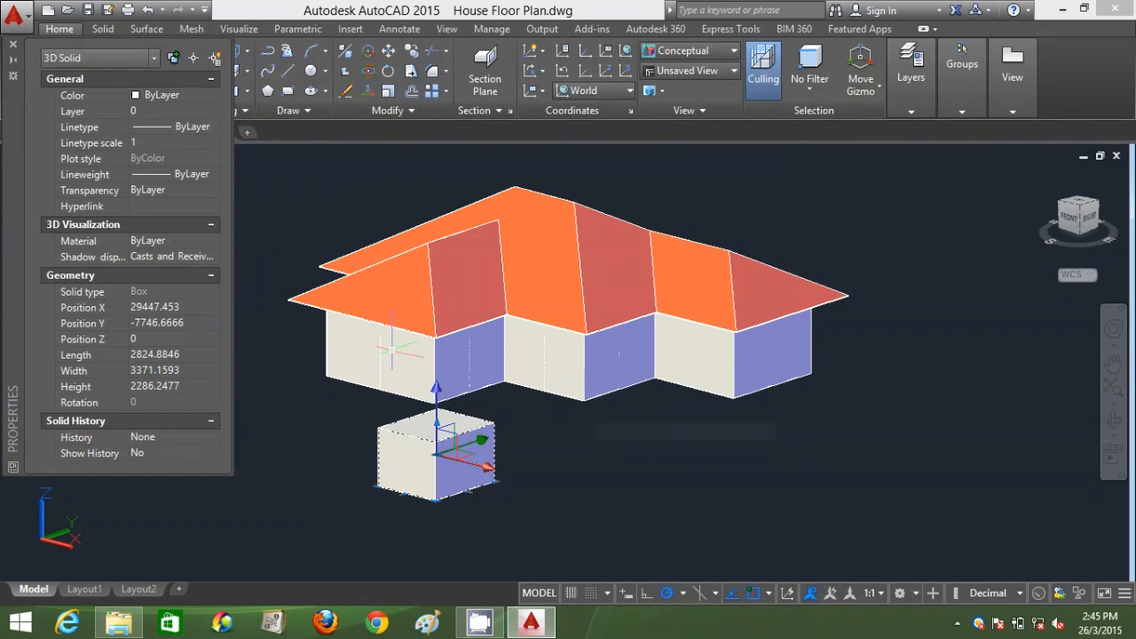
left_click(172, 354)
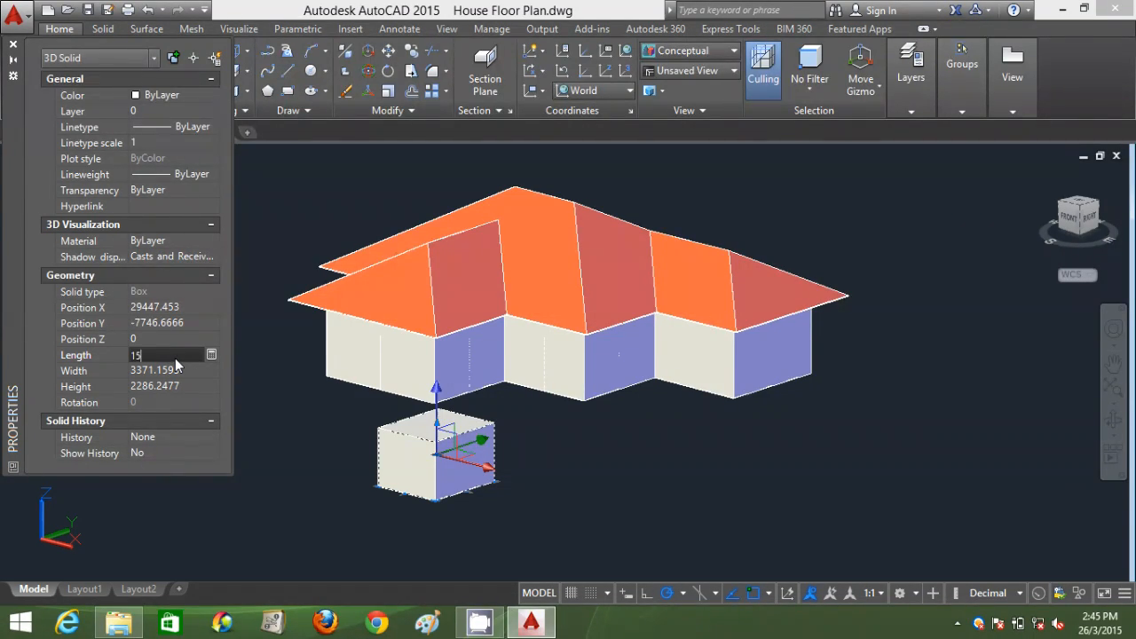
left_click(188, 366)
type("2000")
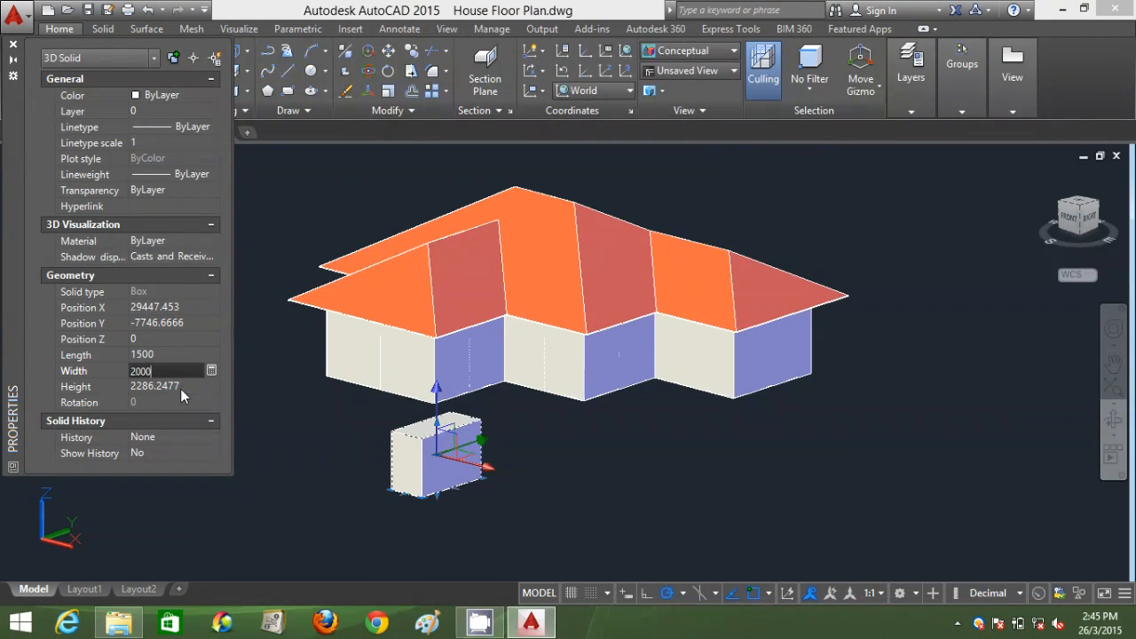
left_click(181, 386)
type("1500")
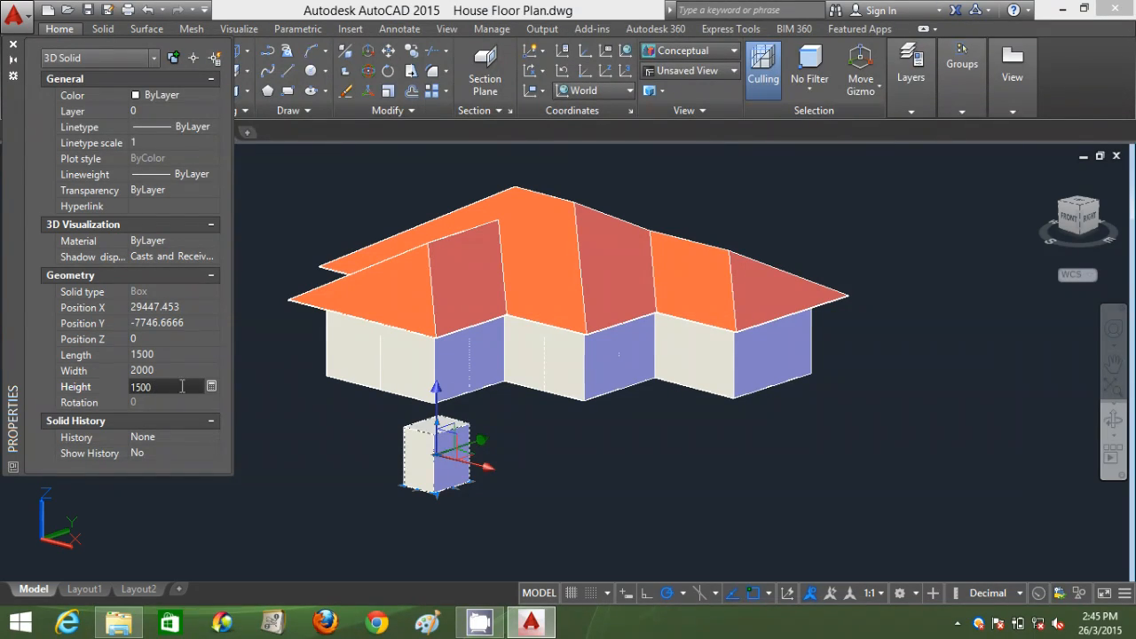
left_click(184, 353)
left_click(13, 45)
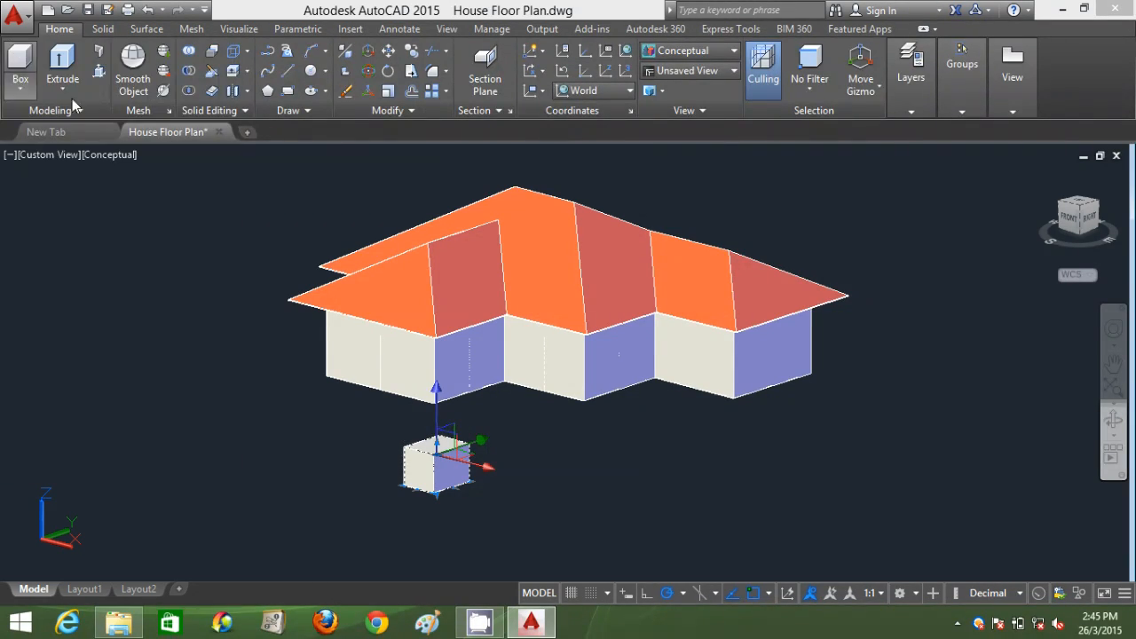
key("Escape")
Draw a short X-direction line from the box's base corner and, in 2D Wireframe, copy the box from its back base corner to the line's end.
scroll(471, 491, "up", 2)
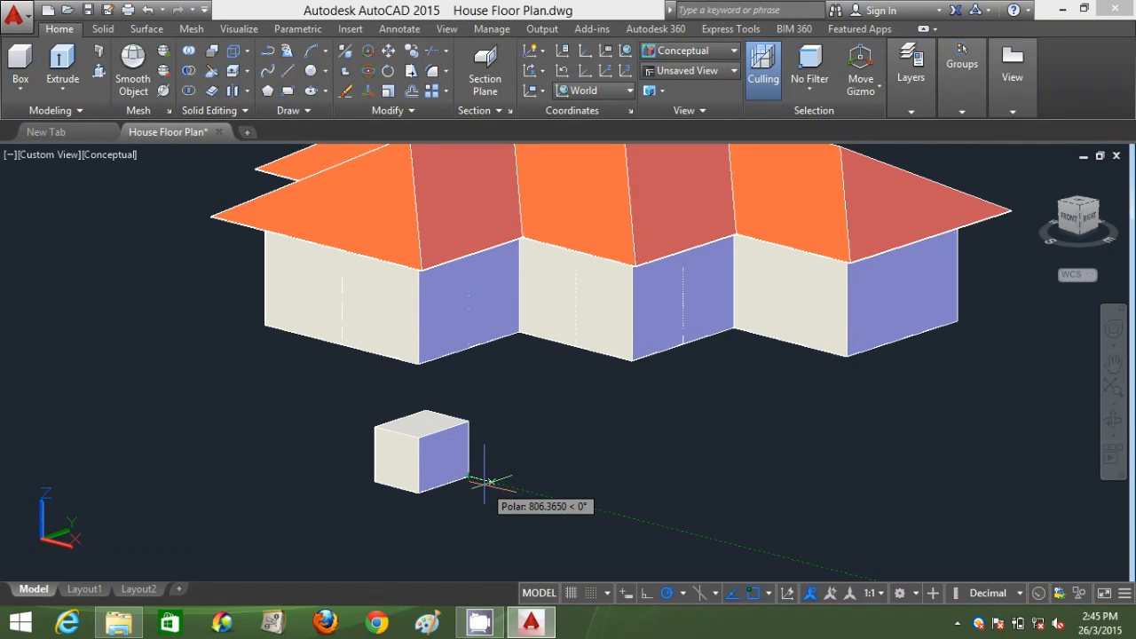
left_click(689, 55)
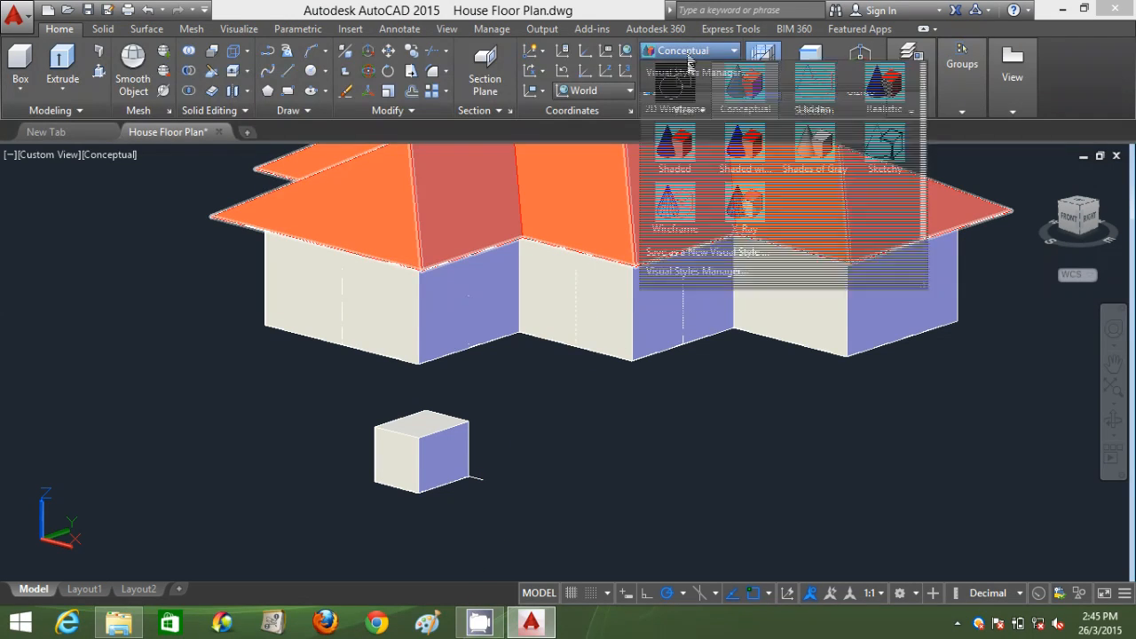
left_click(674, 89)
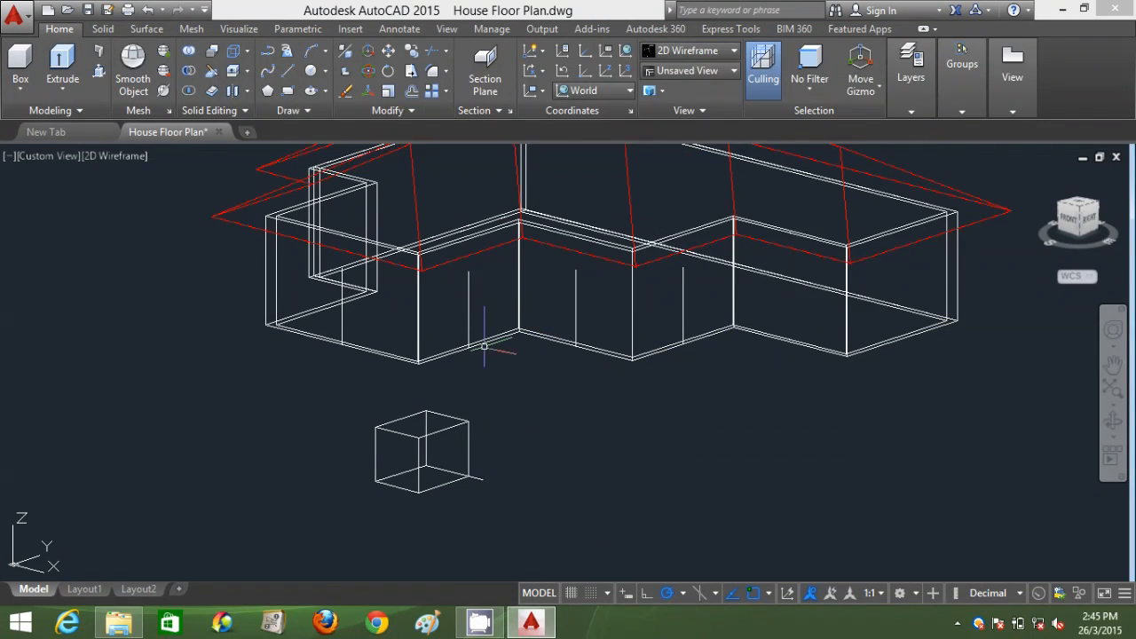
left_click(426, 465)
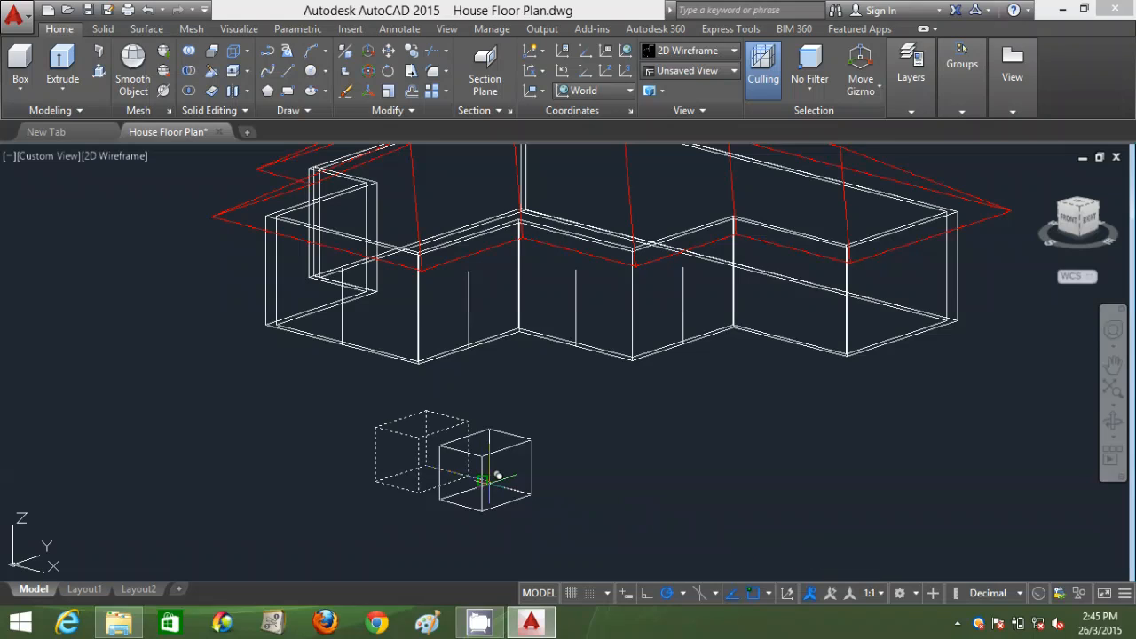
left_click(483, 480)
key("Escape")
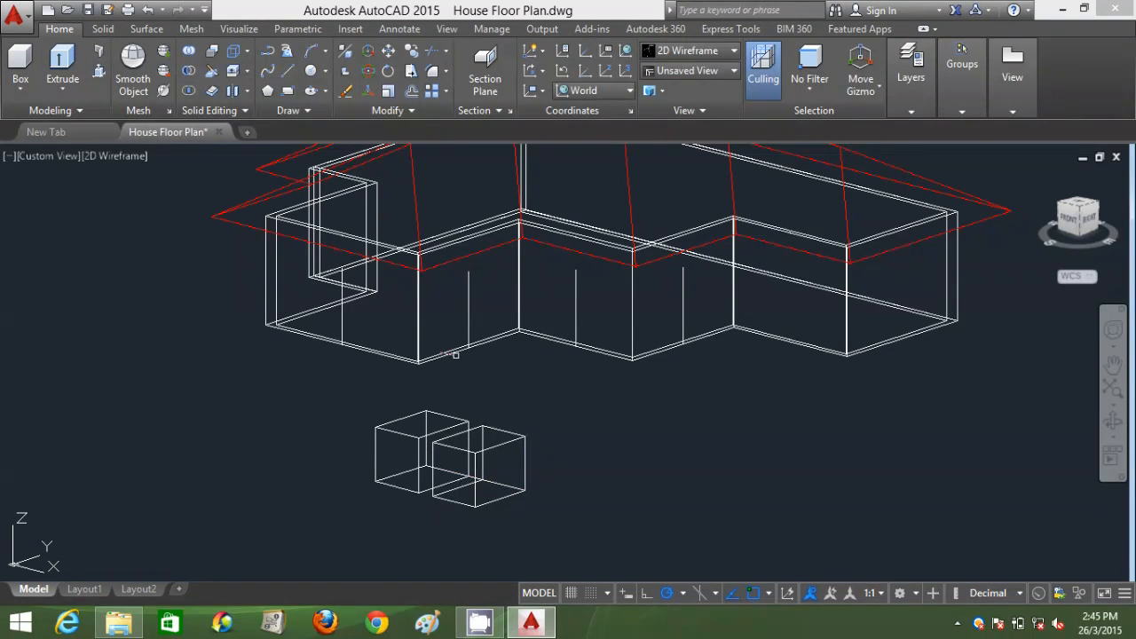
Check the two boxes in the Conceptual visual style, then return to 2D Wireframe.
left_click(688, 50)
left_click(748, 128)
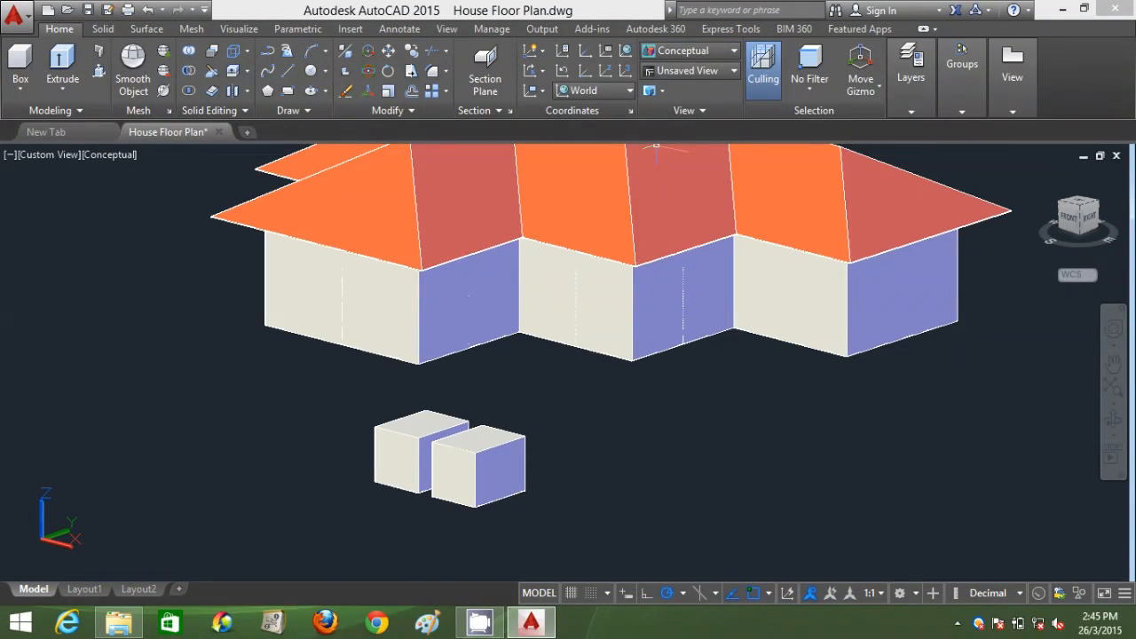
left_click(688, 51)
left_click(676, 85)
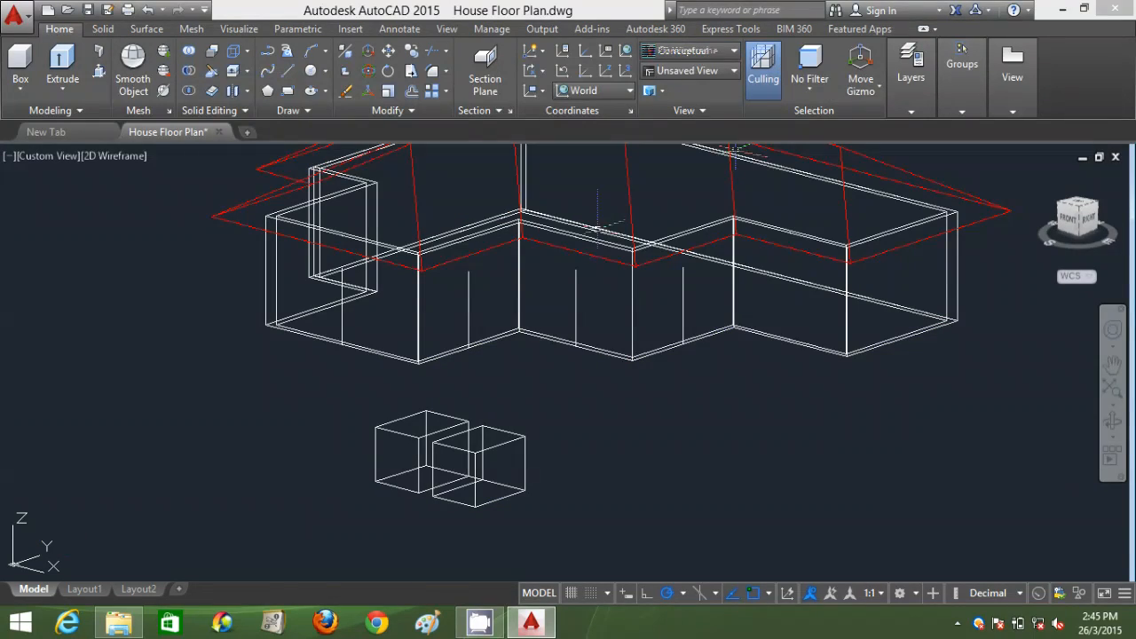
left_click(537, 501)
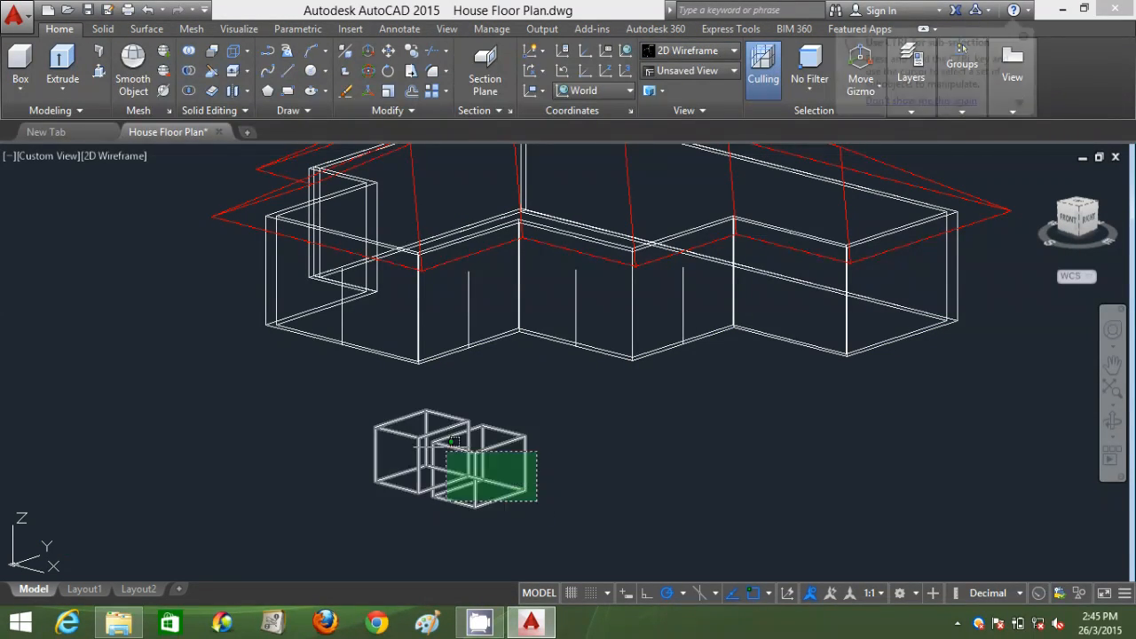
left_click(372, 411)
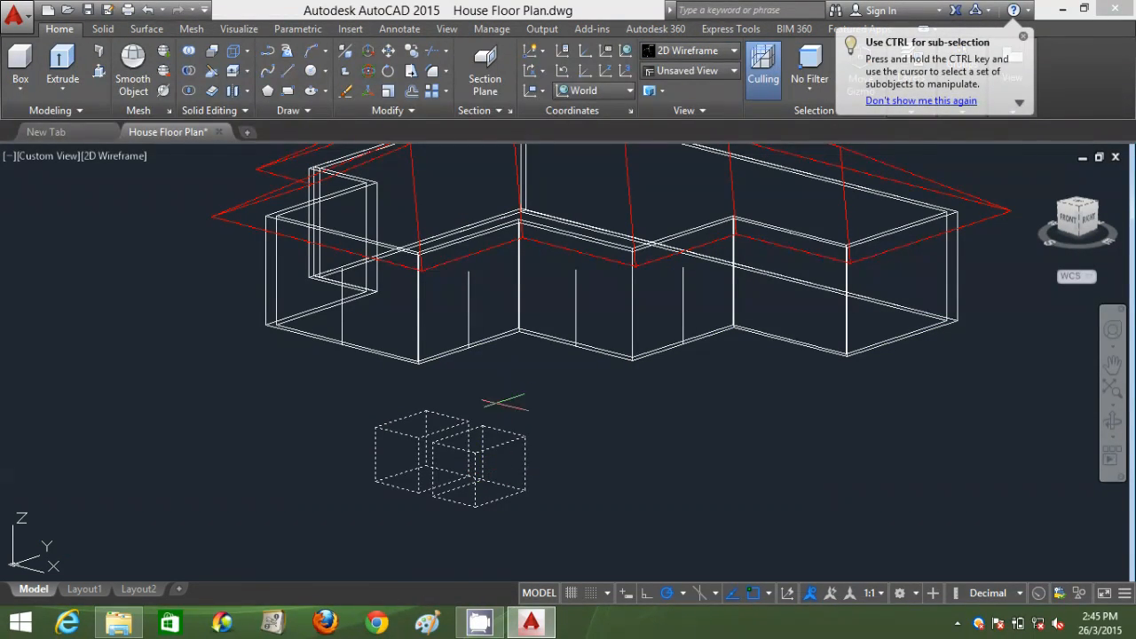
key("Escape")
Join the boxes' facing top corners with a line and move both boxes by its midpoint to the top of the foremost wall's vertical line.
scroll(490, 404, "up", 2)
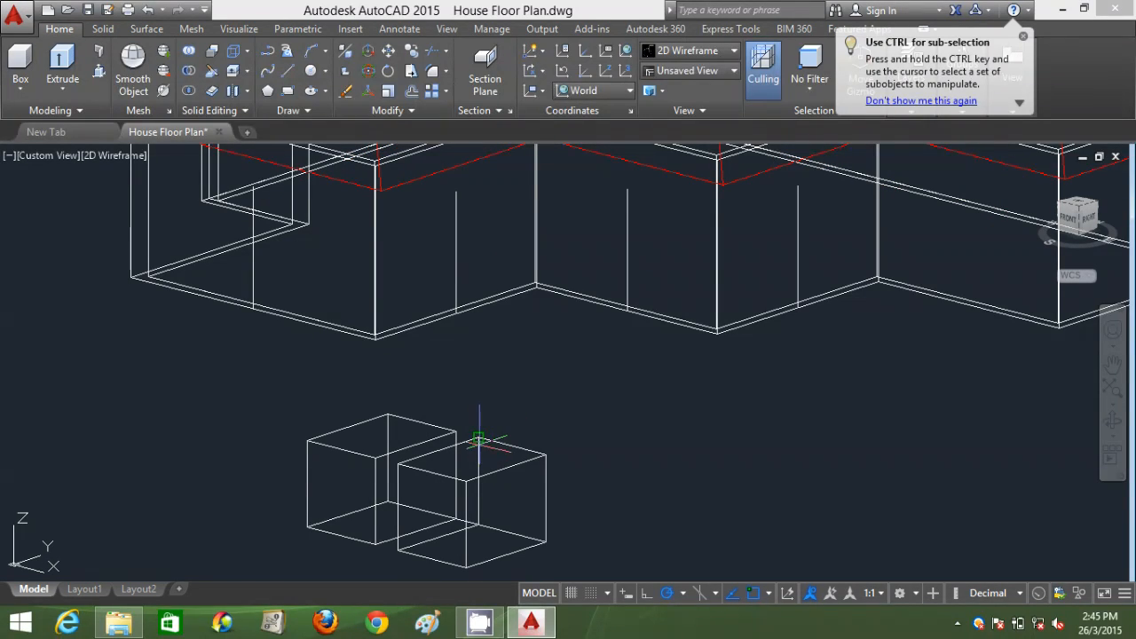
left_click(578, 571)
left_click(305, 405)
left_click(465, 435)
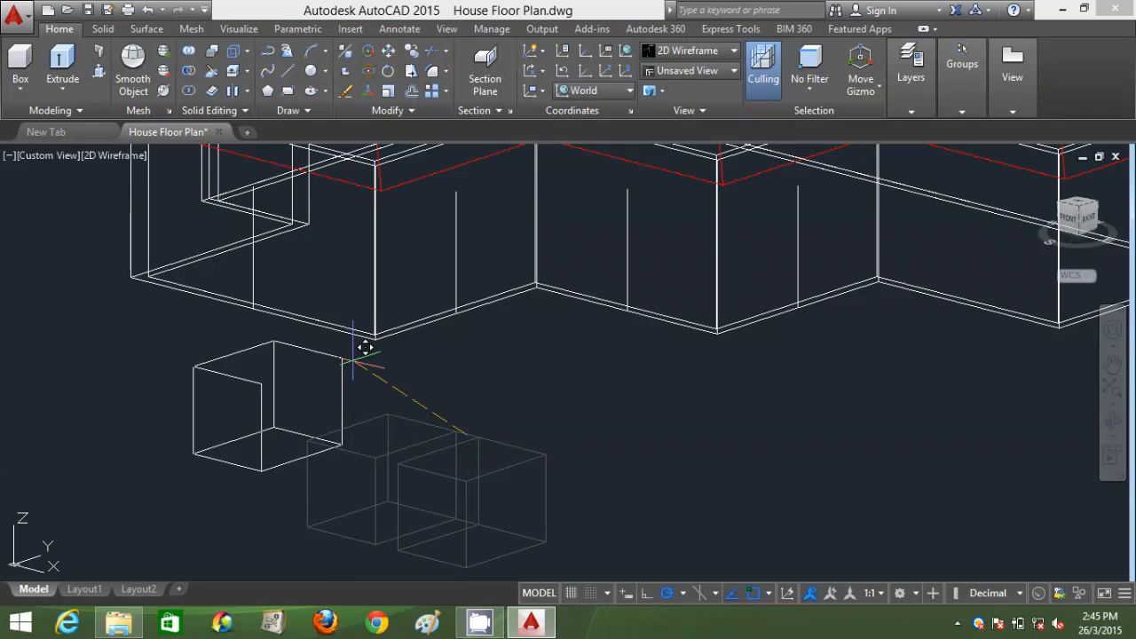
left_click(293, 183)
scroll(377, 260, "down", 2)
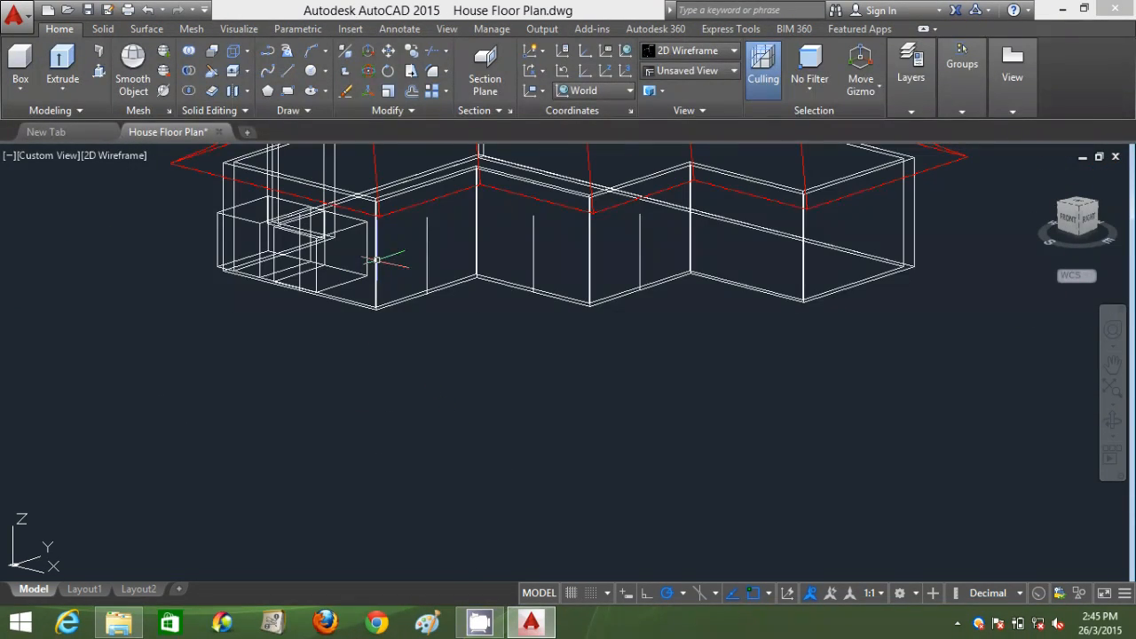
Apply the Conceptual visual style and subtract both boxes from the exterior walls to cut two window openings in the foremost wall.
left_click(688, 51)
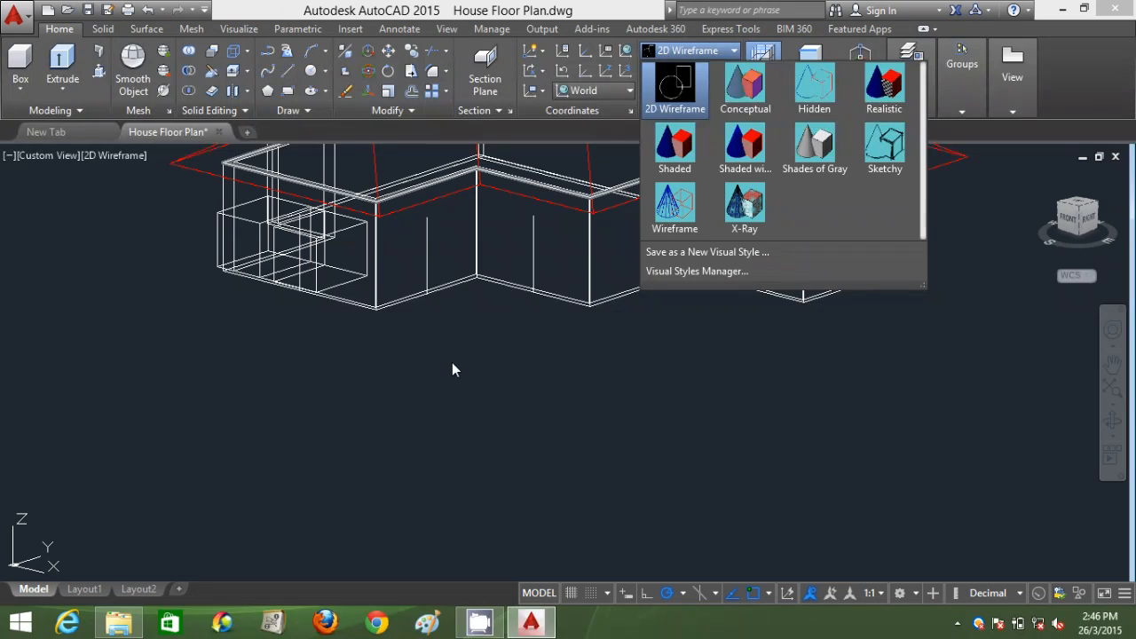
left_click(744, 84)
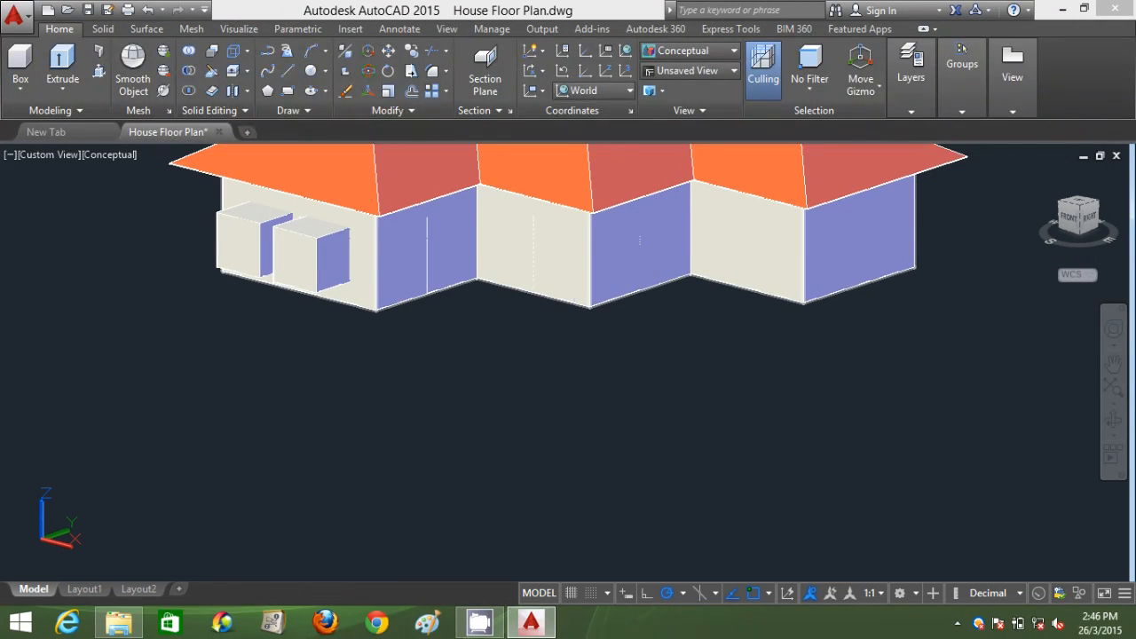
left_click(287, 253)
key("Return")
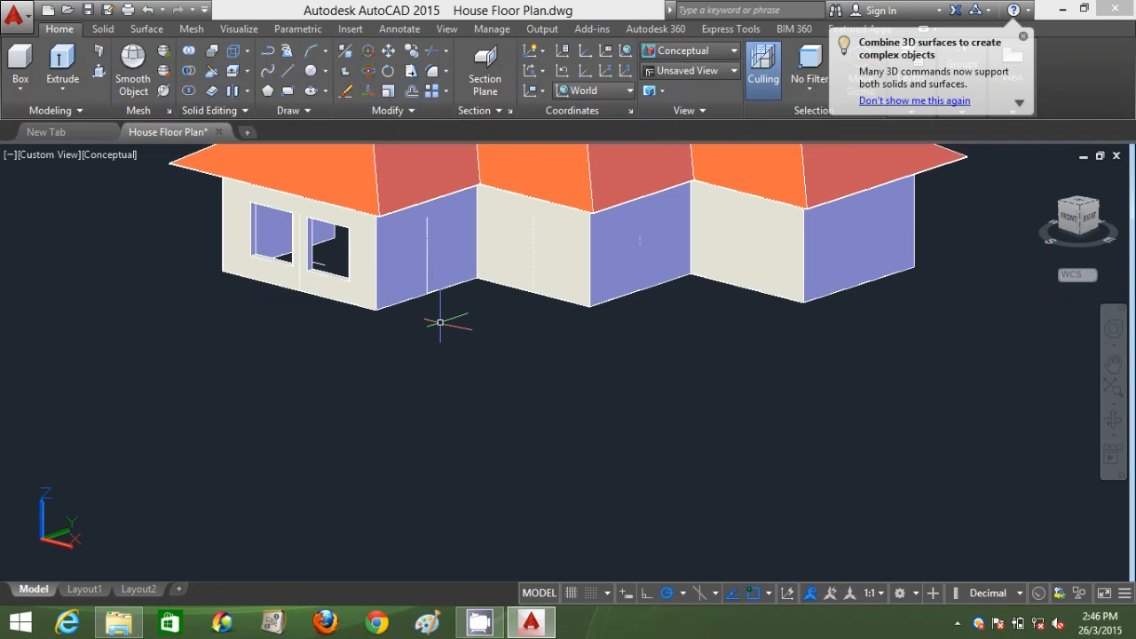
scroll(436, 319, "up", 2)
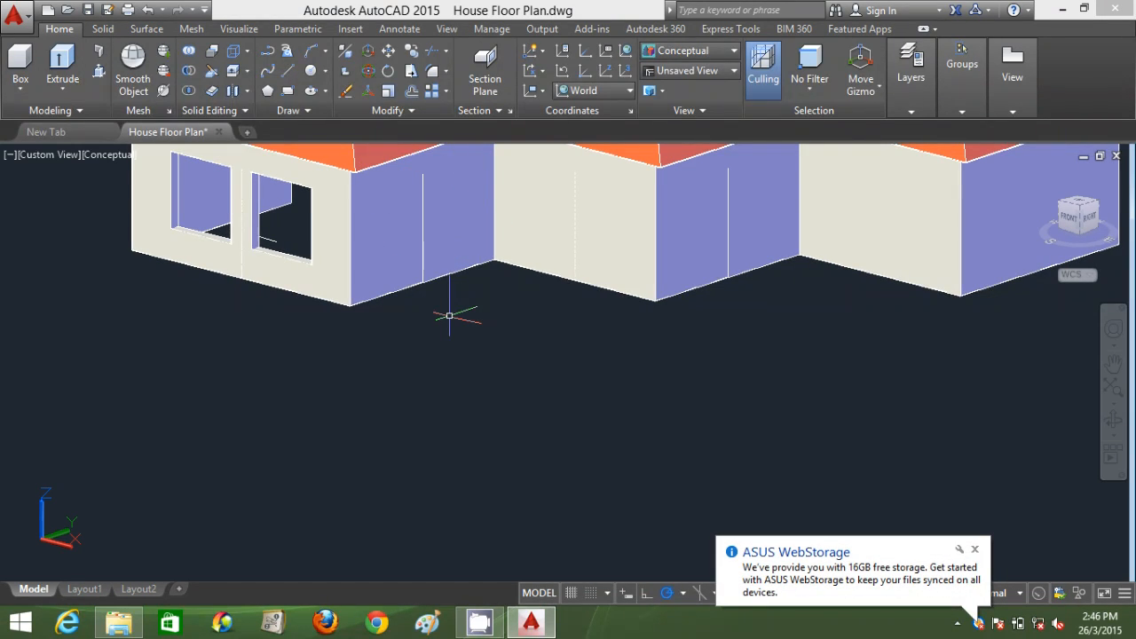
Draw a box about 2428 by 2082 by 1877 on the ground in front of the house.
left_click(406, 406)
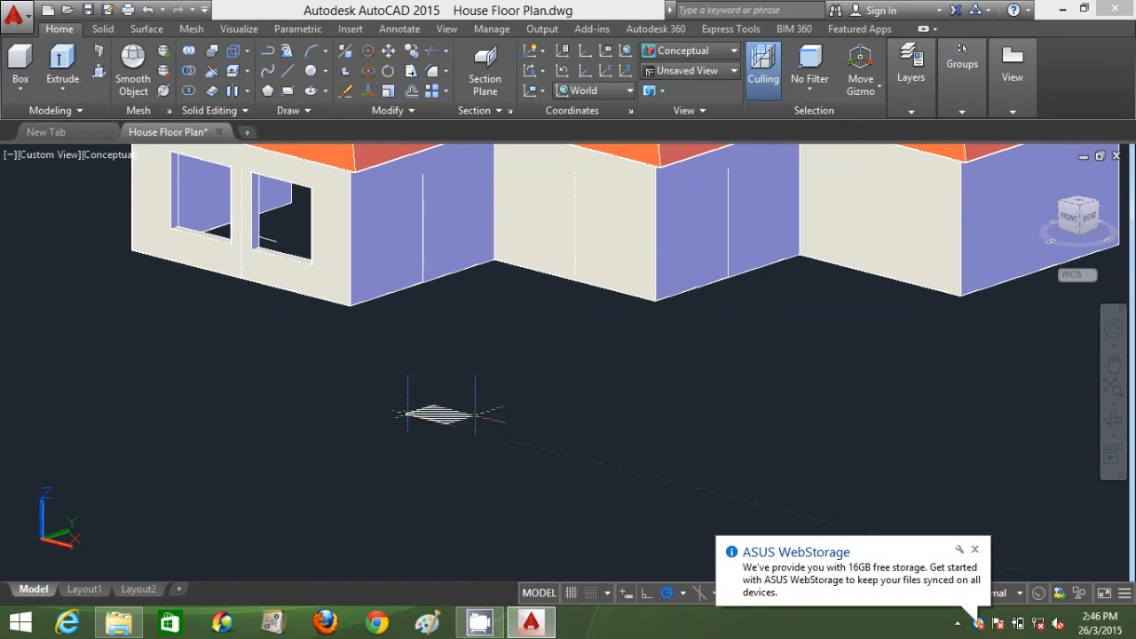
left_click(578, 406)
left_click(577, 310)
left_click(532, 372)
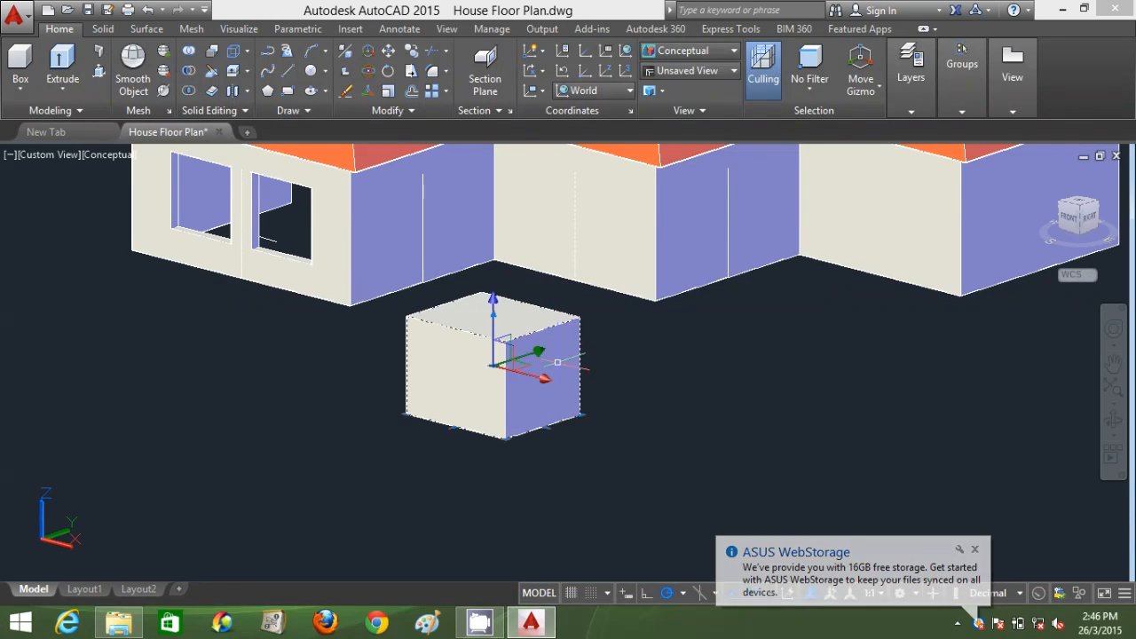
Set the new box's length to 2000, width to 3000 and height to 1800, and close its properties.
right_click(643, 444)
left_click(725, 575)
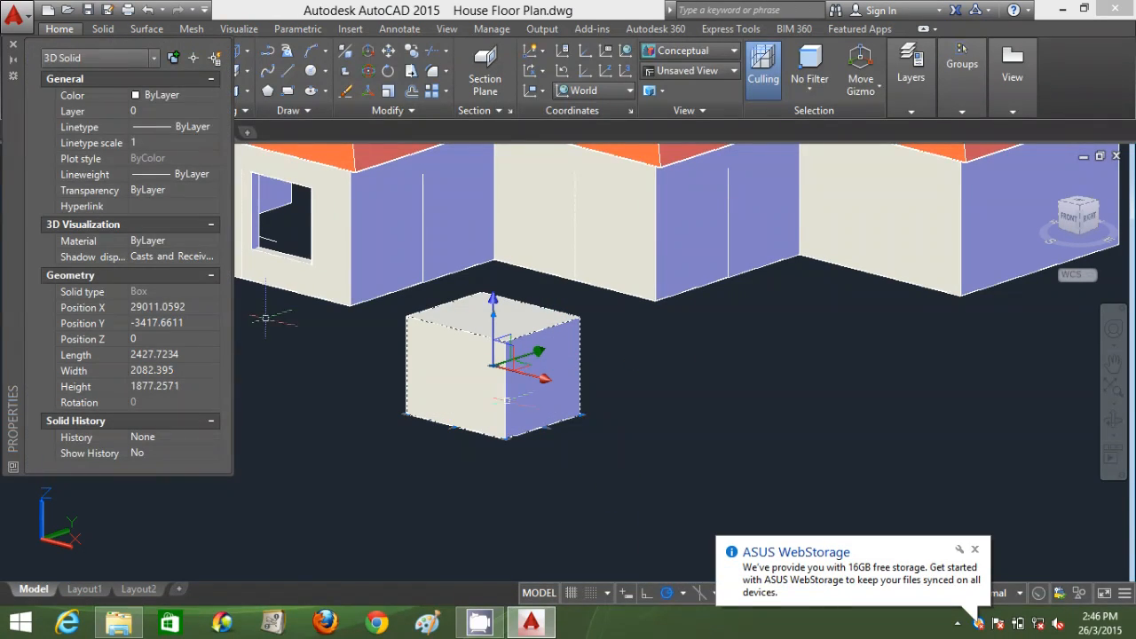
left_click(176, 354)
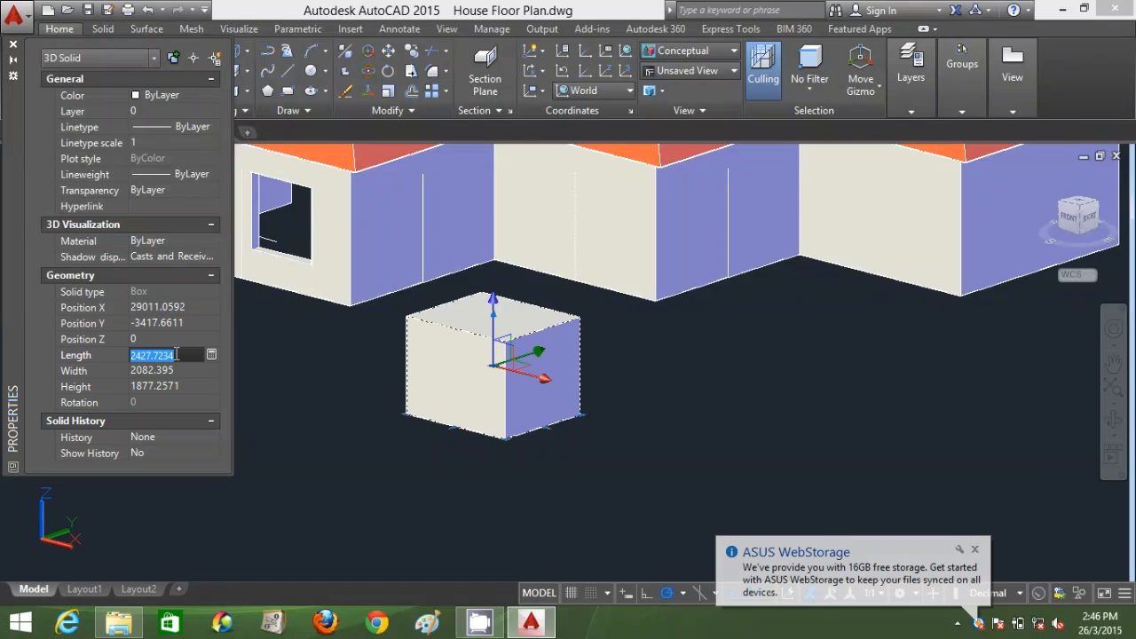
type("2000")
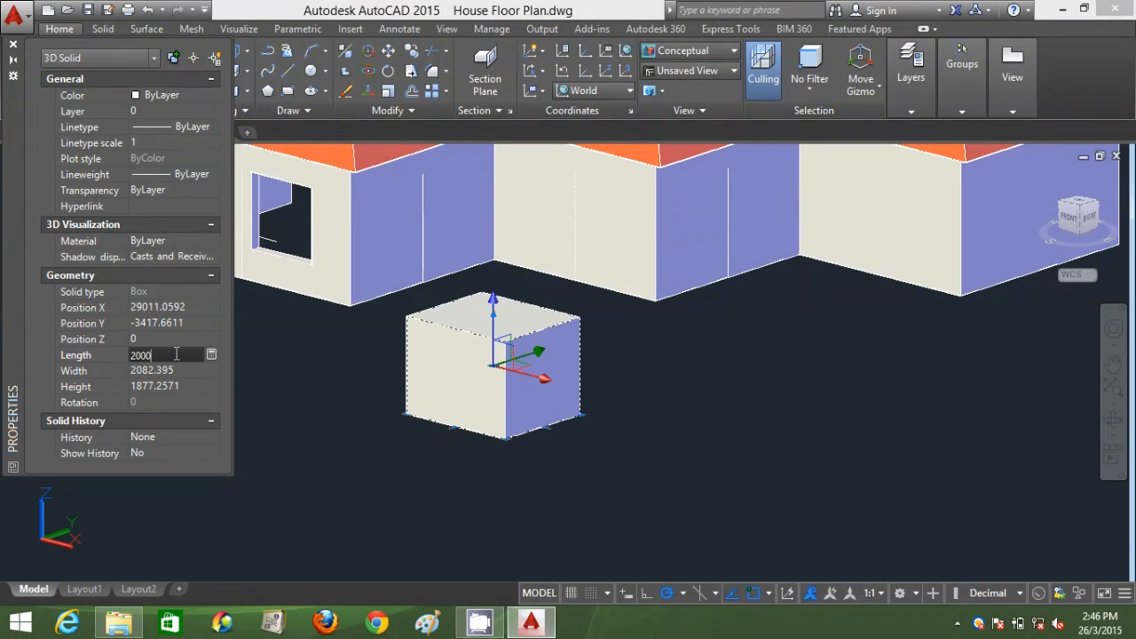
key("Tab")
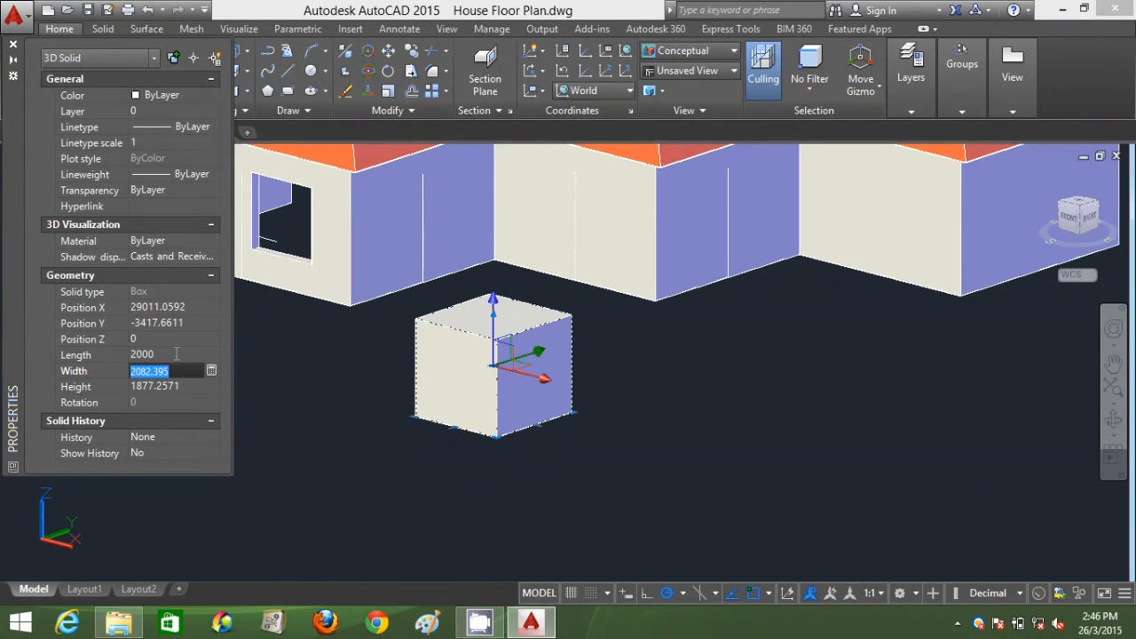
type("3")
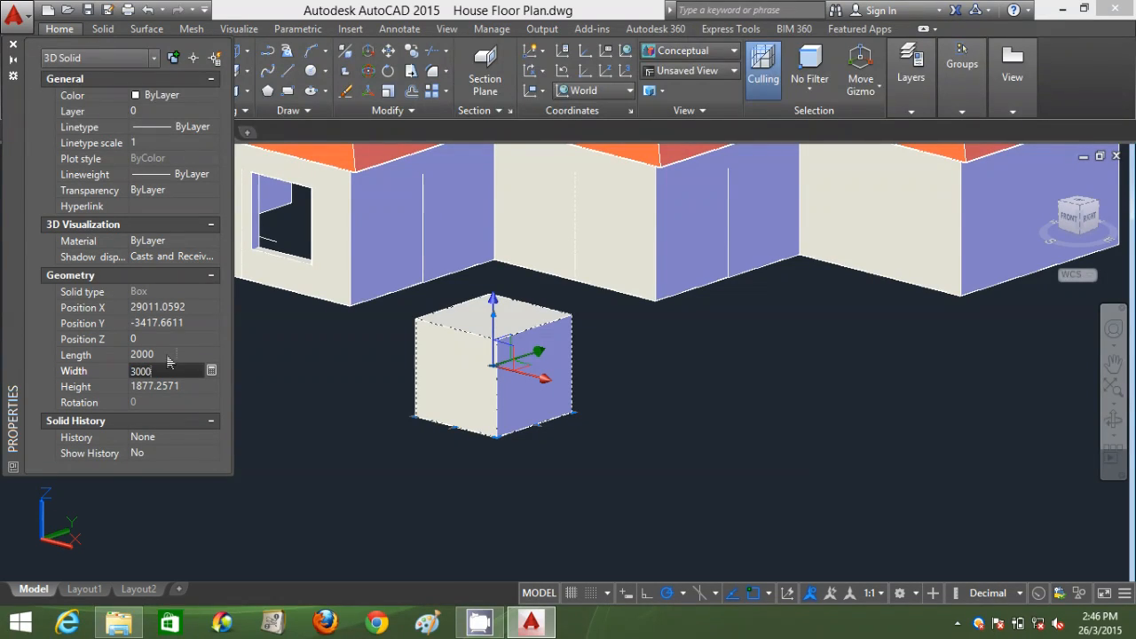
type("000")
key("Tab")
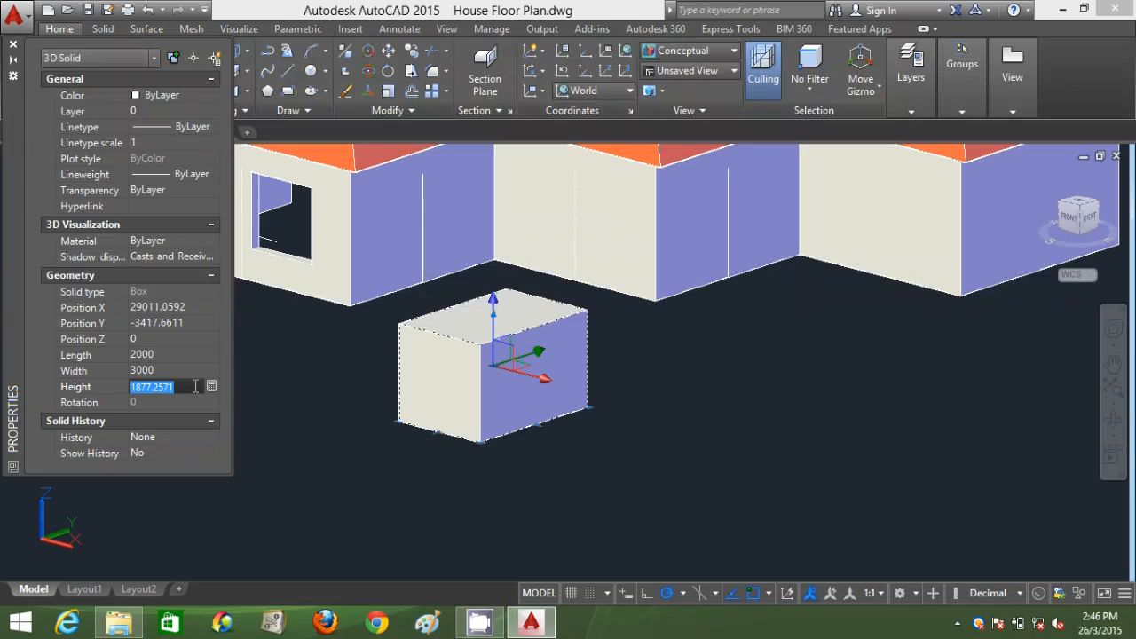
type("1800")
key("Return")
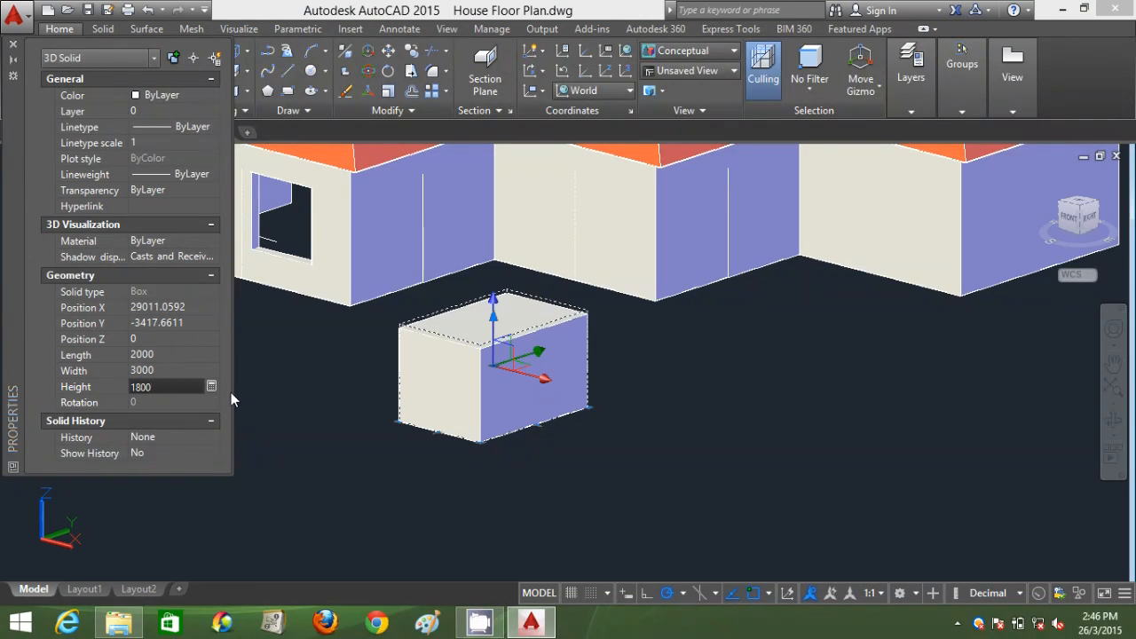
left_click(13, 44)
key("Escape")
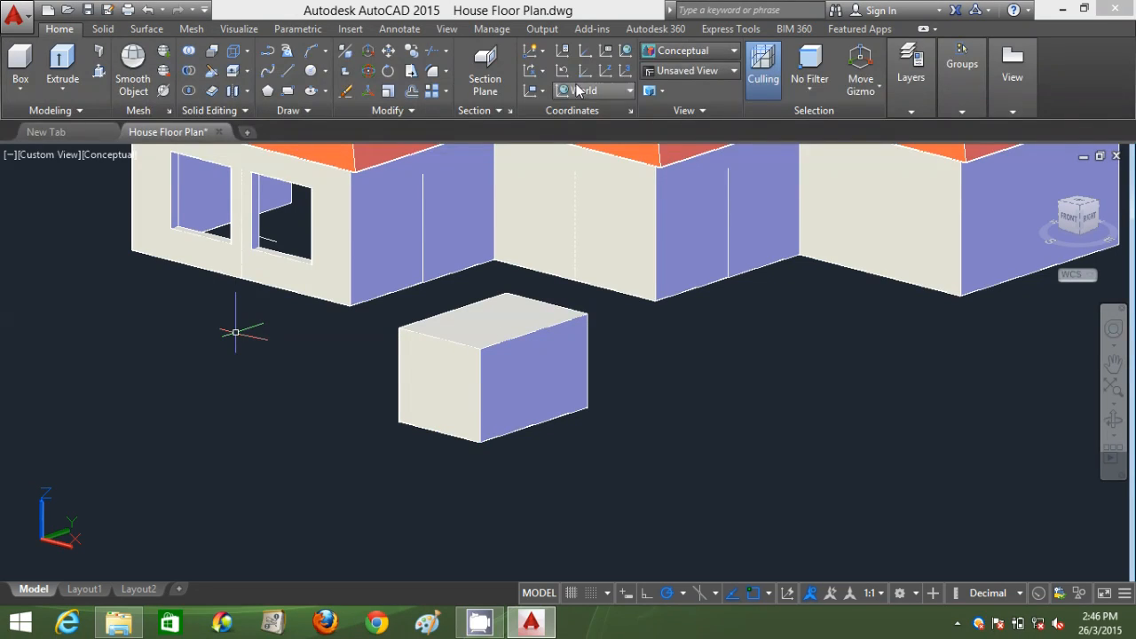
In 2D Wireframe, move the box by its back top edge's midpoint to a point inward along X from the first side wall's vertical line top.
left_click(700, 53)
left_click(672, 140)
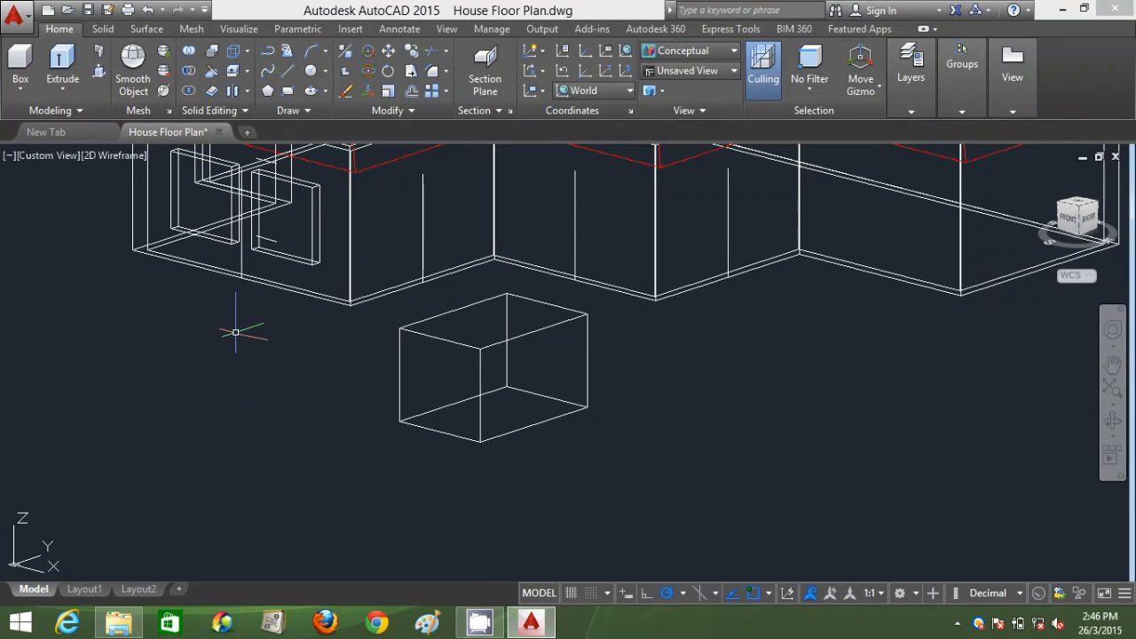
left_click(544, 326)
key("Return")
left_click(453, 311)
left_click(404, 165)
Apply the Conceptual visual style and subtract the box from the exterior walls to cut a wide window opening in the first side wall.
left_click(734, 51)
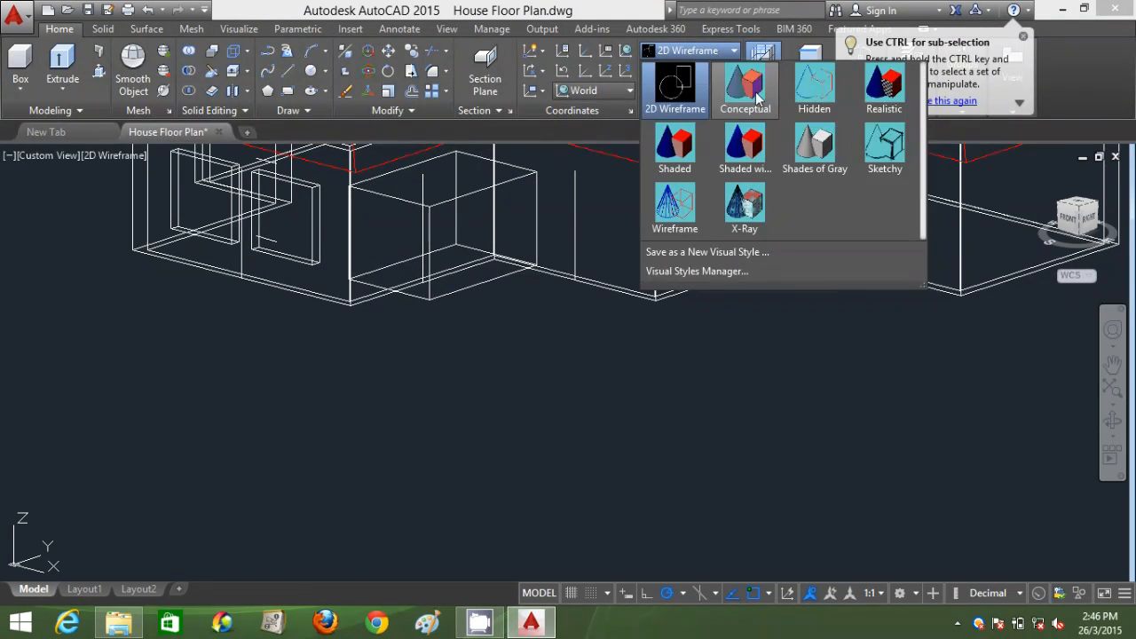
left_click(747, 146)
key("ctrl+z")
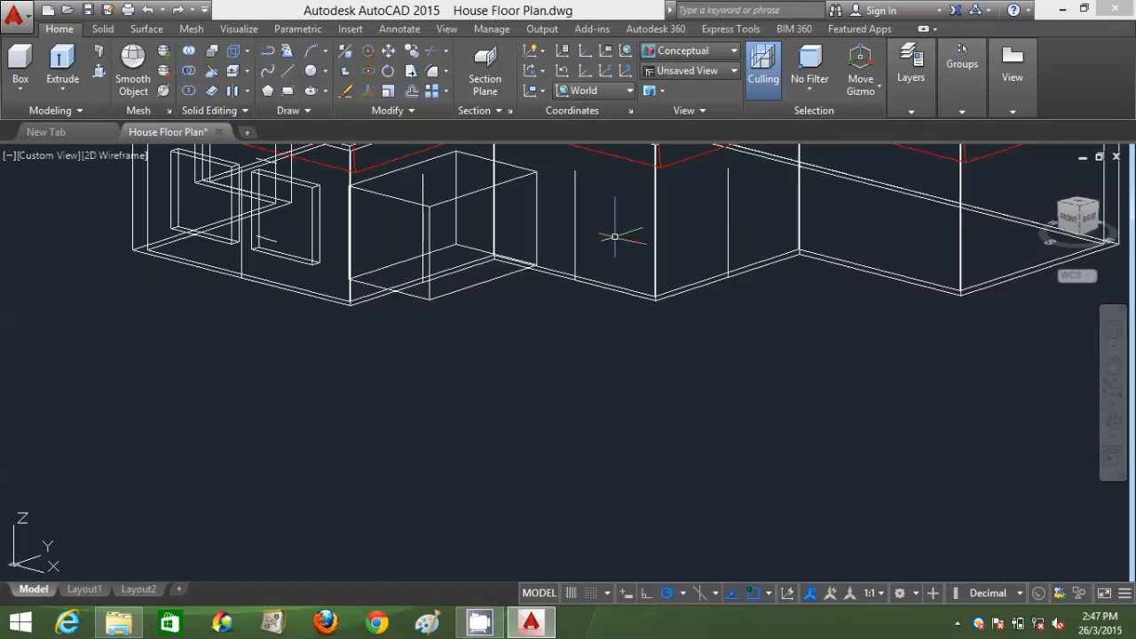
left_click(616, 230)
left_click(734, 51)
left_click(747, 149)
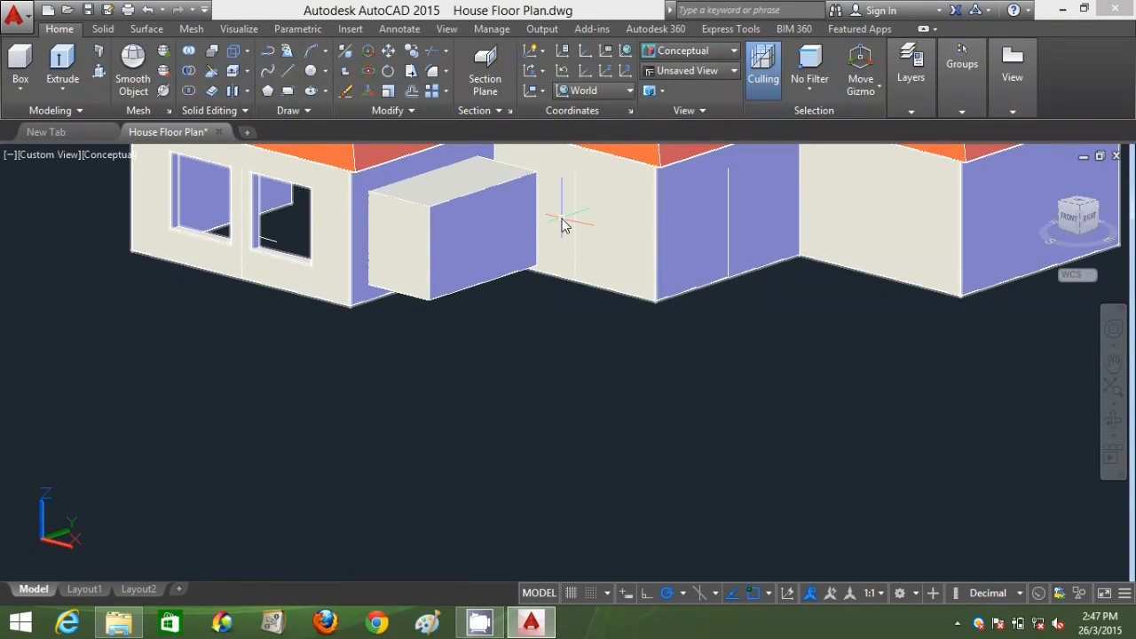
left_click(396, 168)
key("Return")
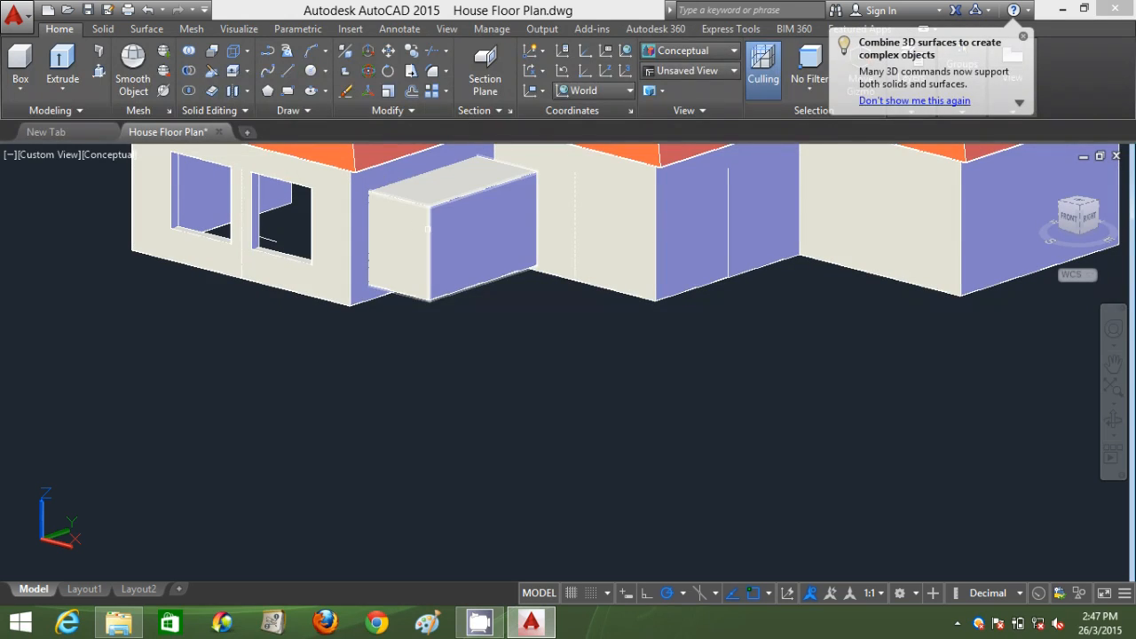
left_click(477, 252)
key("Return")
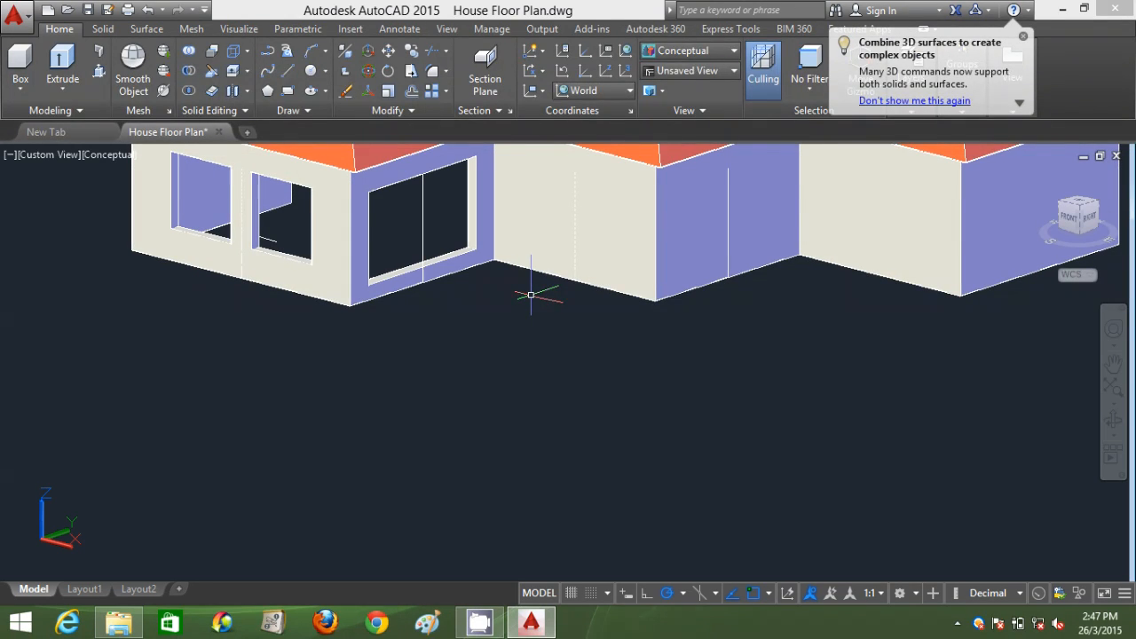
Draw a box about 3280 by 2115 by 2192 on the ground in front of the middle projecting corner.
scroll(530, 294, "down", 3)
scroll(502, 322, "up", 1)
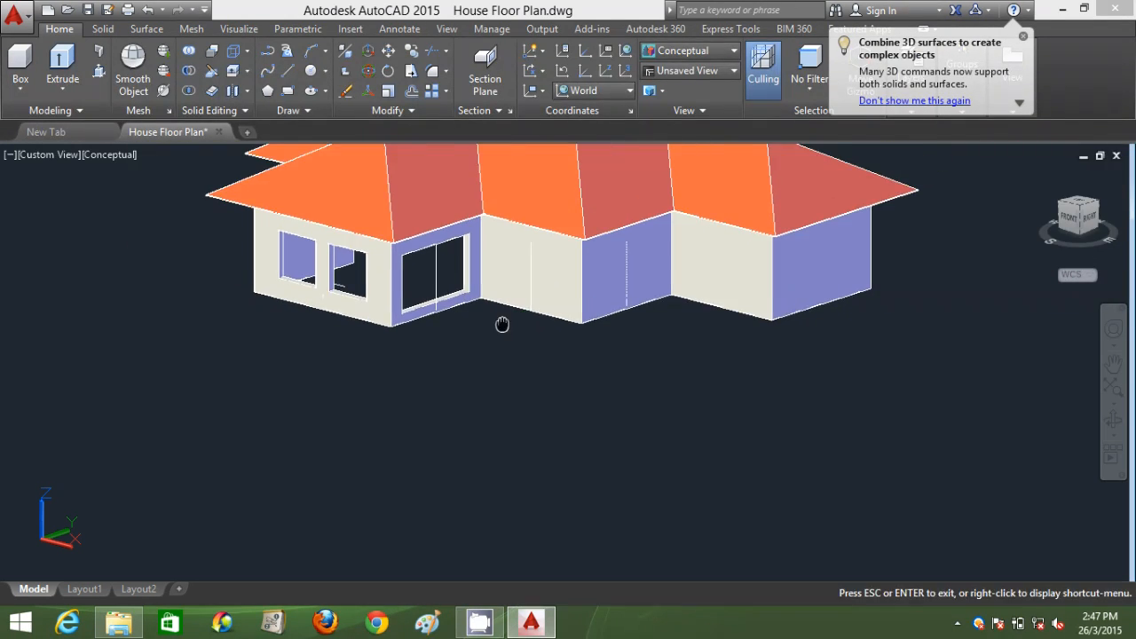
scroll(379, 245, "up", 3)
middle_click_drag(432, 259, 429, 275)
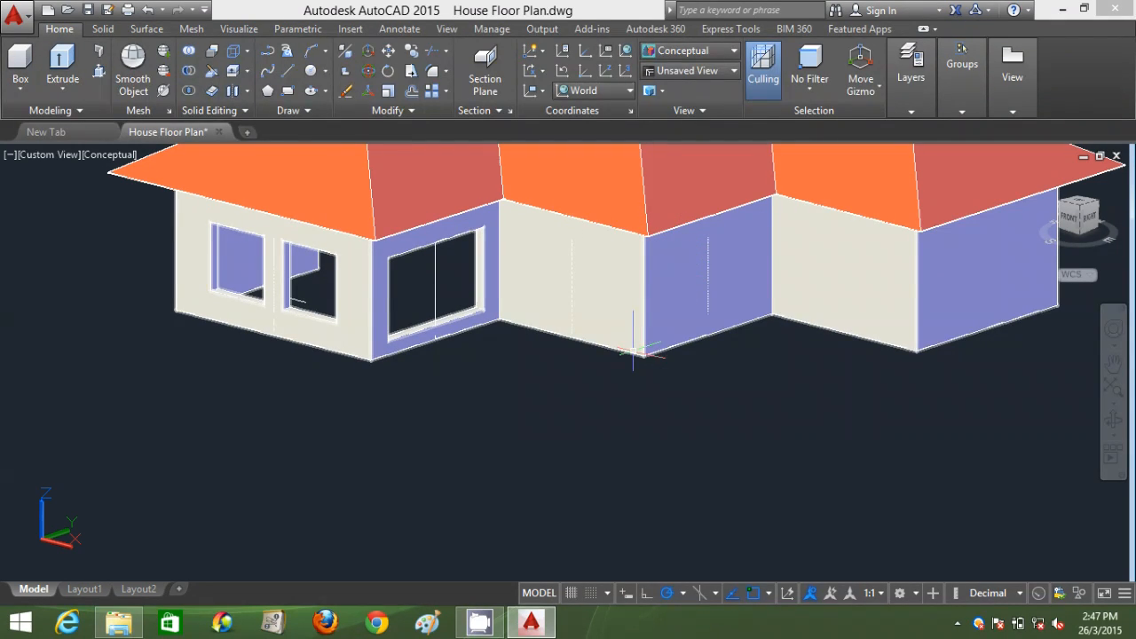
left_click(600, 425)
left_click(786, 434)
left_click(794, 337)
Set the second box's length to 2000, width to 4000 and height to 1800, and close its properties.
right_click(840, 385)
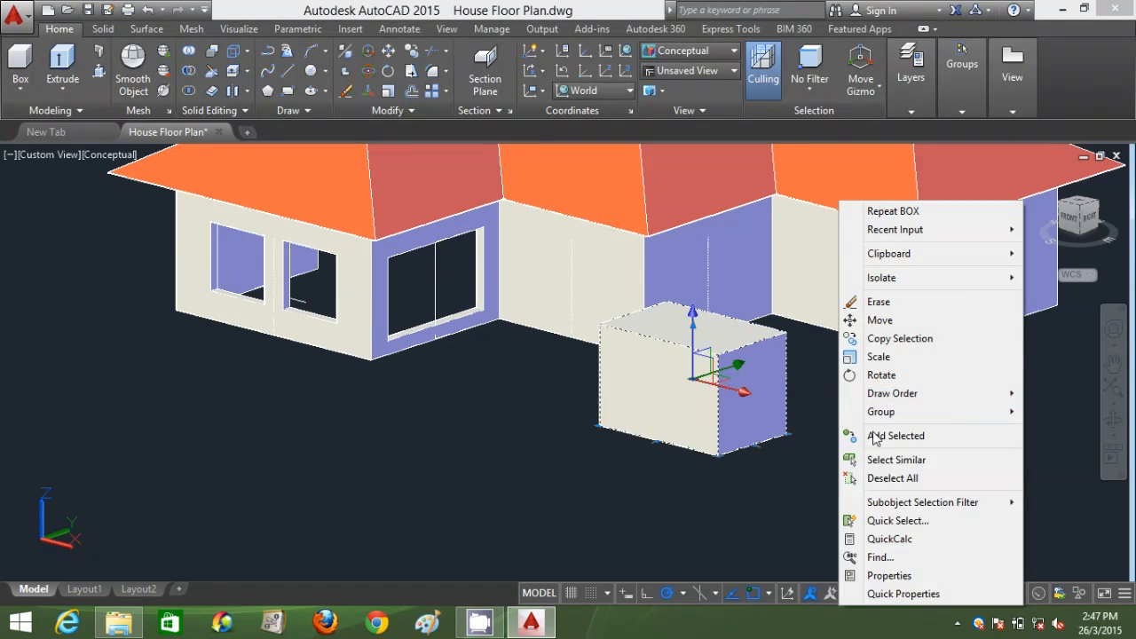
left_click(889, 575)
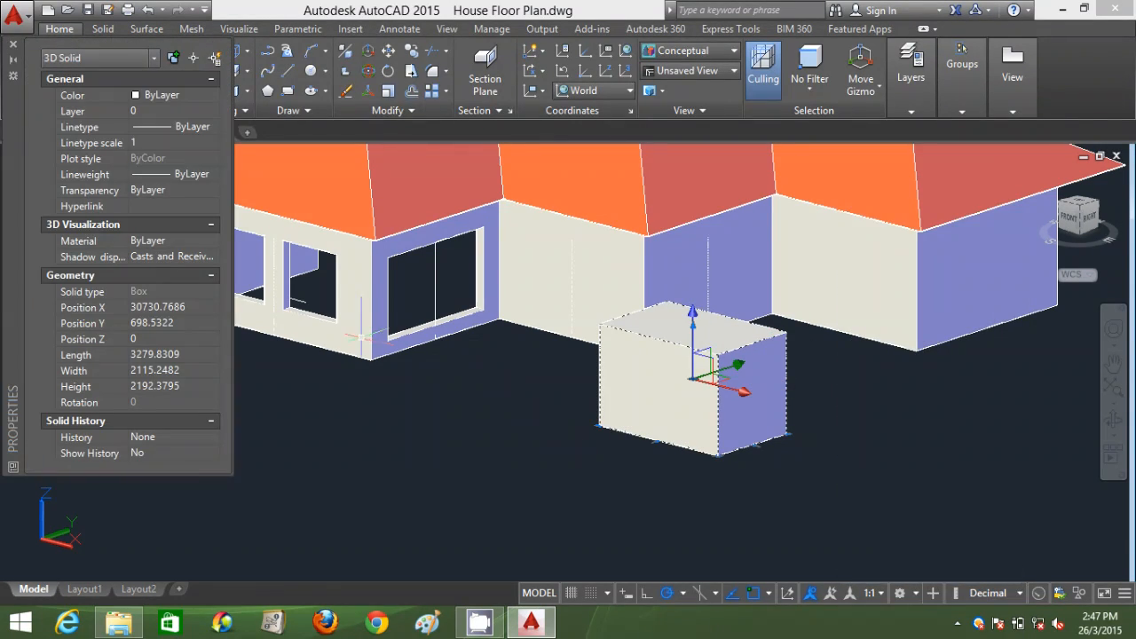
left_click(184, 355)
type("2000")
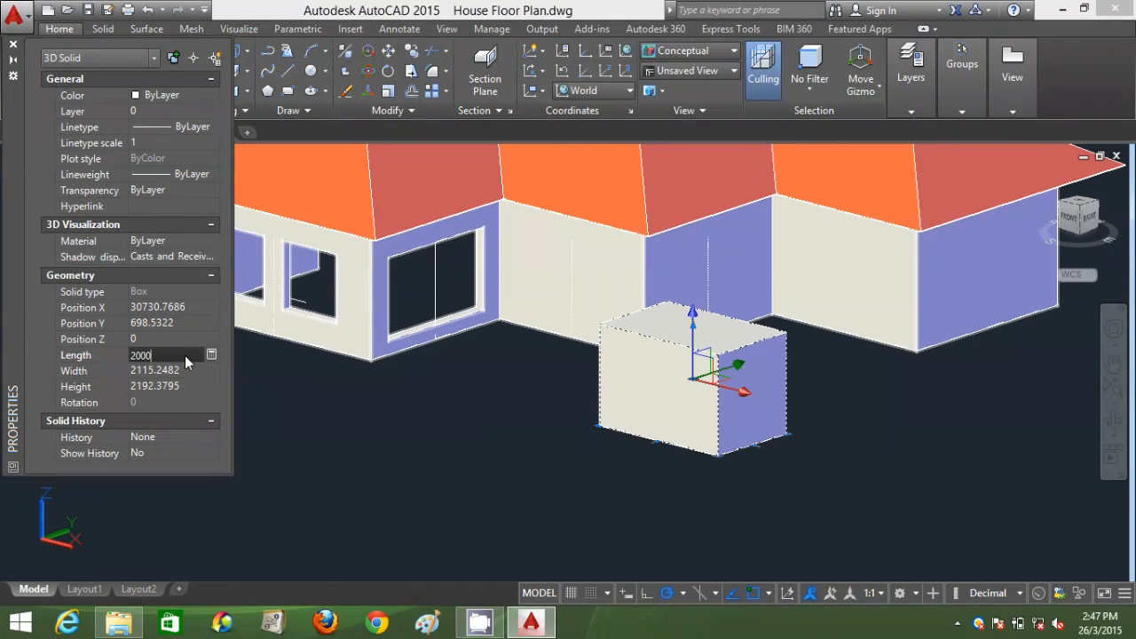
key("Tab")
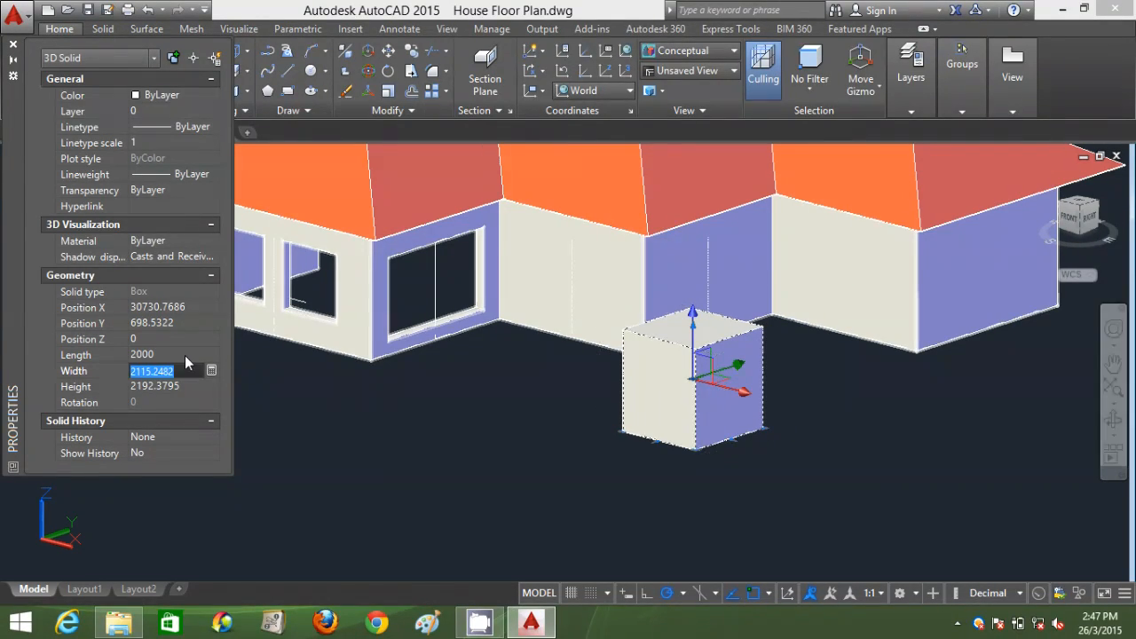
type("4000")
key("Tab")
type("1800")
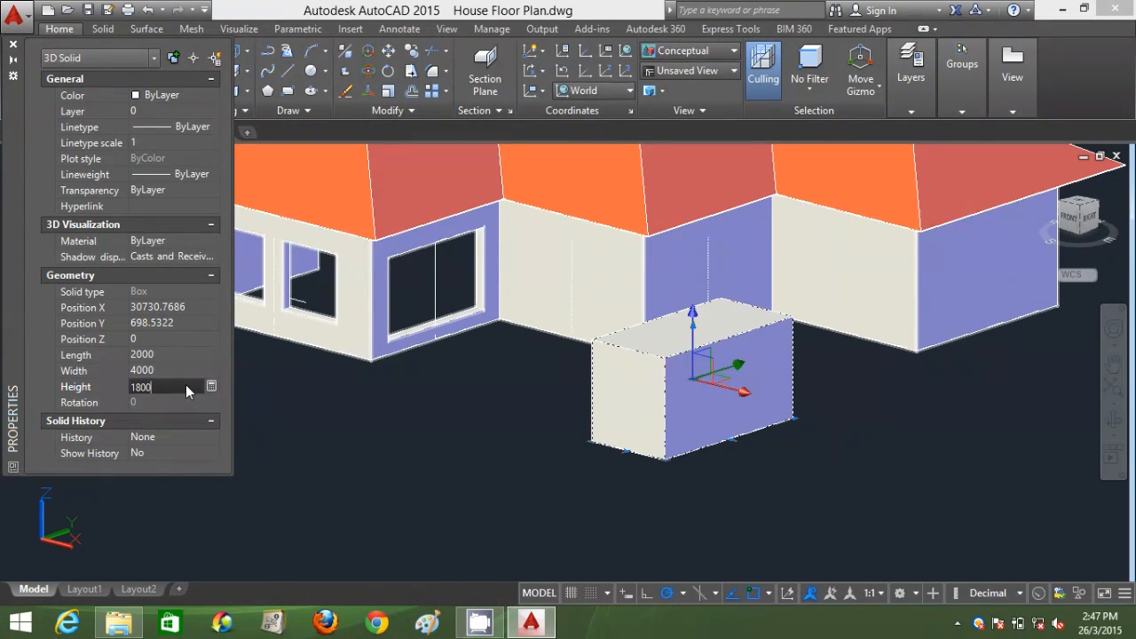
key("Return")
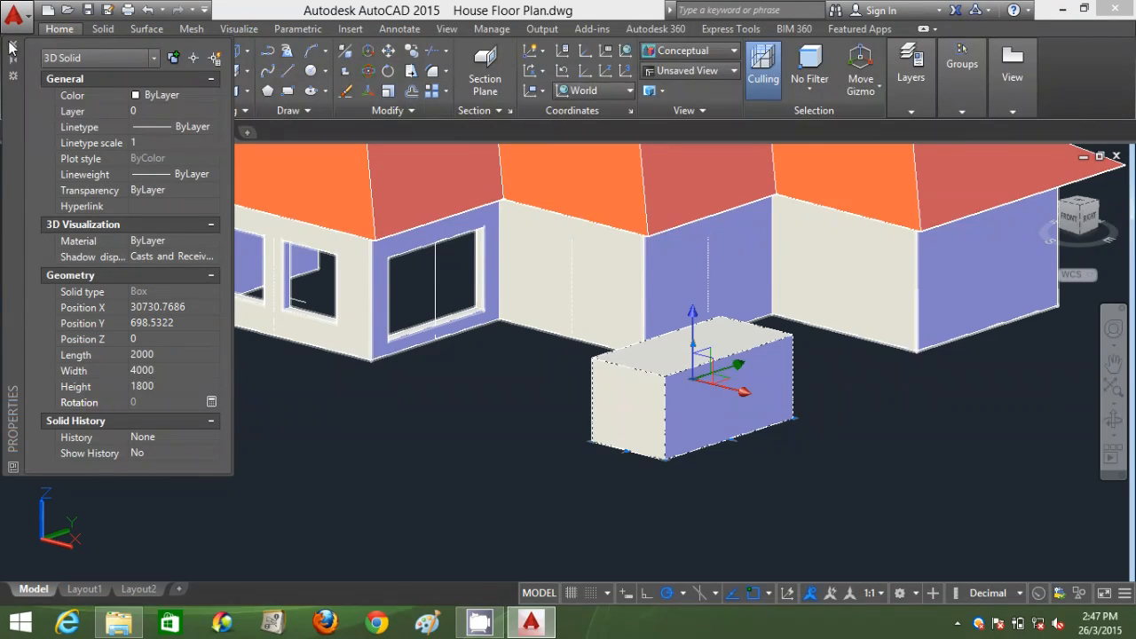
left_click(13, 45)
key("Escape")
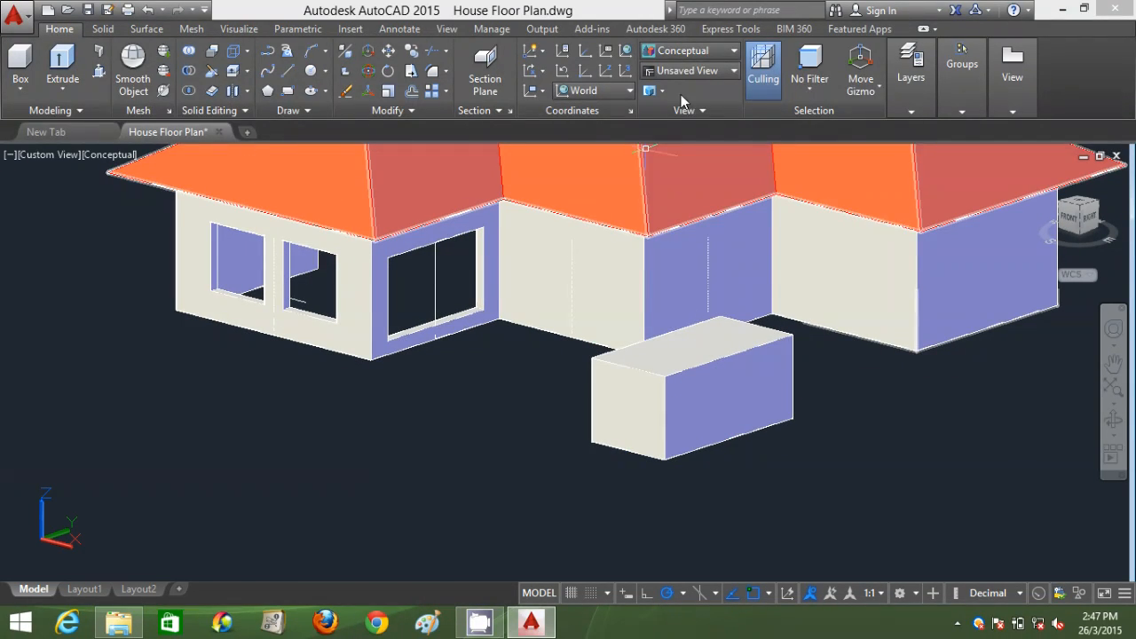
In 2D Wireframe, move the box by its back top corner to a point inward along X from the middle side wall's vertical line top.
left_click(682, 52)
left_click(671, 129)
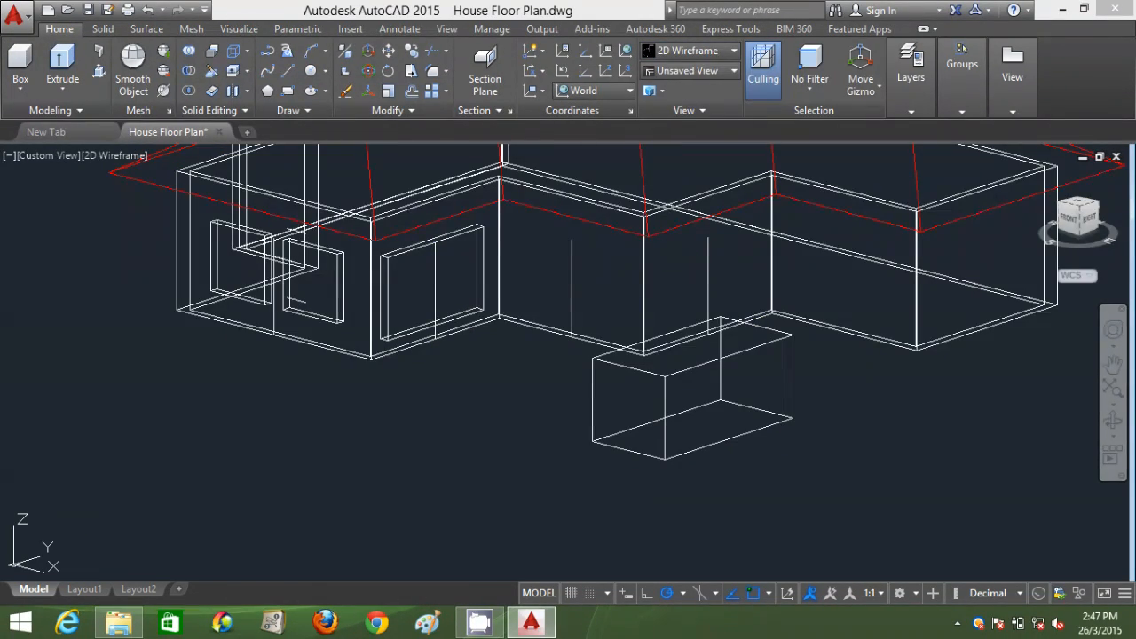
left_click(710, 350)
left_click(718, 313)
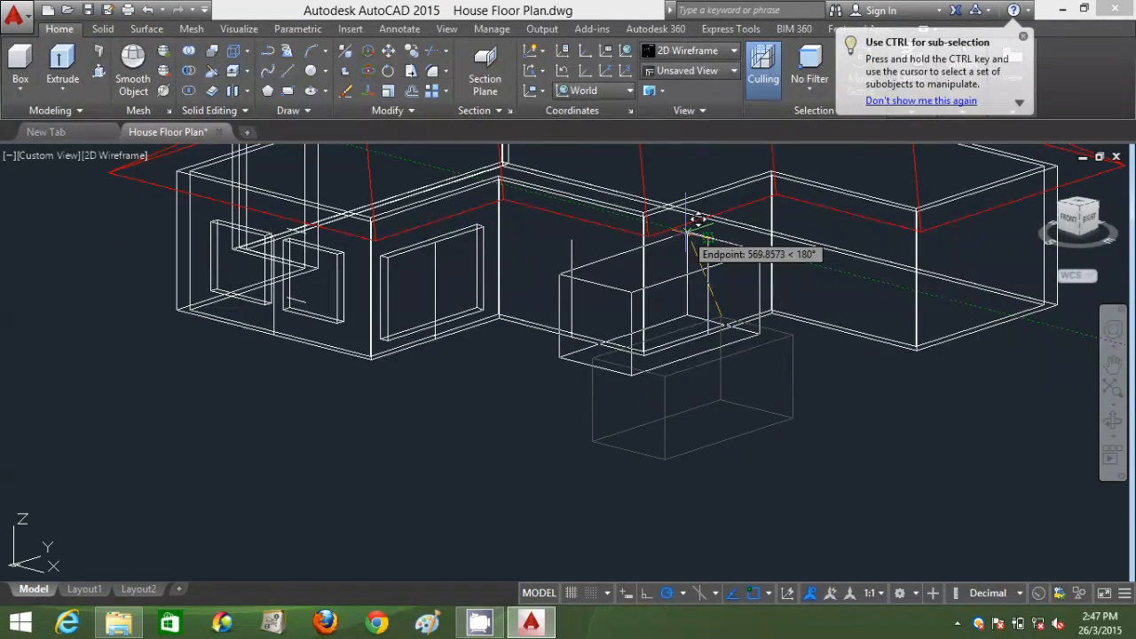
middle_click_drag(686, 223, 700, 246)
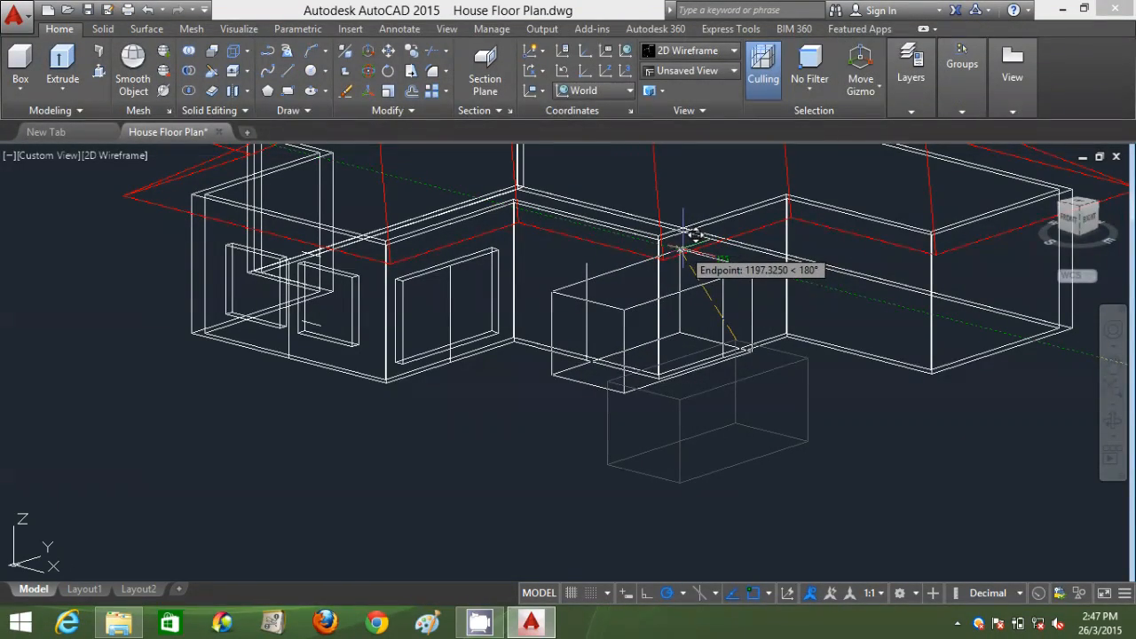
left_click(672, 244)
Apply the Conceptual visual style and try subtracting the box from the exterior walls to cut an opening in the middle side wall.
left_click(701, 51)
left_click(748, 152)
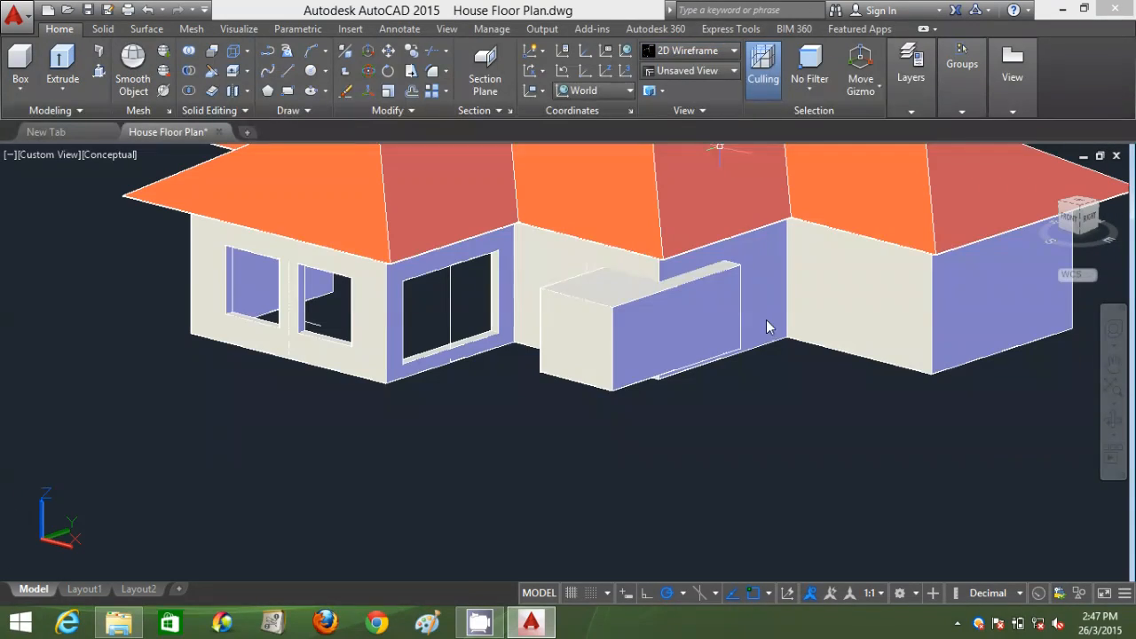
type("su")
key("Return")
left_click(771, 279)
key("Return")
left_click(656, 340)
key("Return")
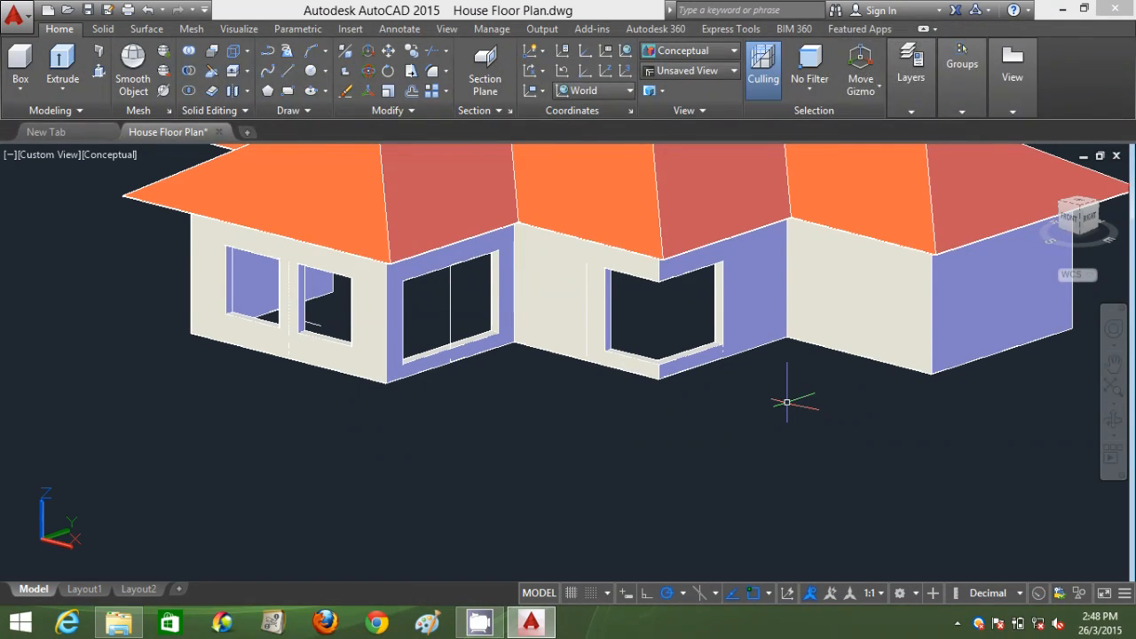
Undo the box subtraction and the switch to the Conceptual visual style.
key("ctrl+z")
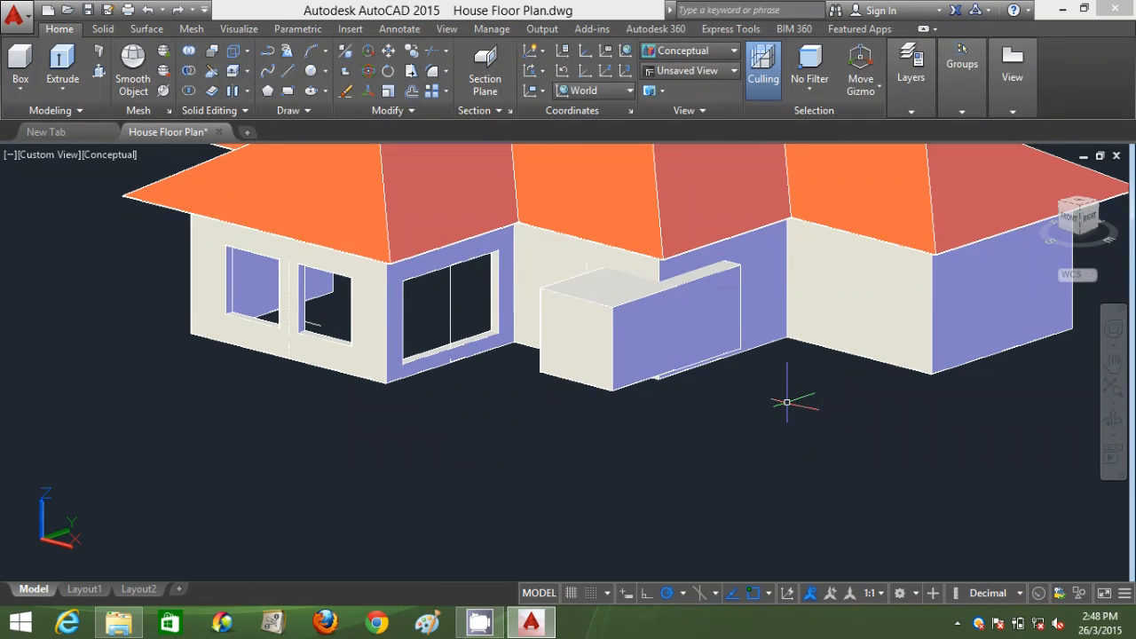
key("ctrl+z")
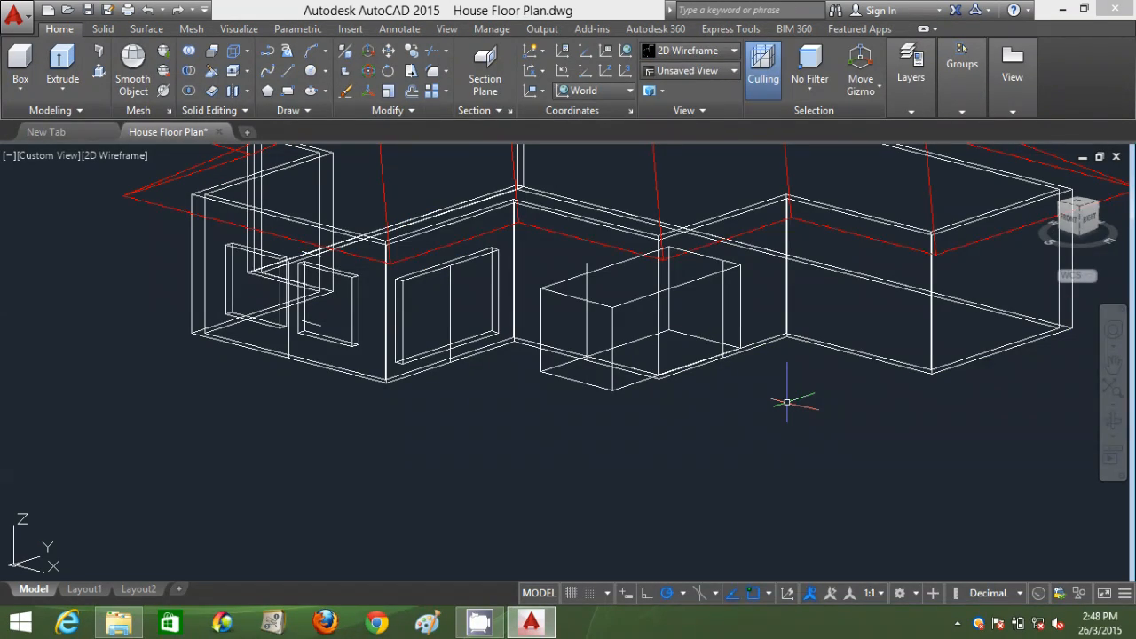
left_click(612, 306)
key("Escape")
Apply the Conceptual visual style, set the length of the box at the middle corner to 3000 and close its properties.
left_click(692, 51)
left_click(752, 104)
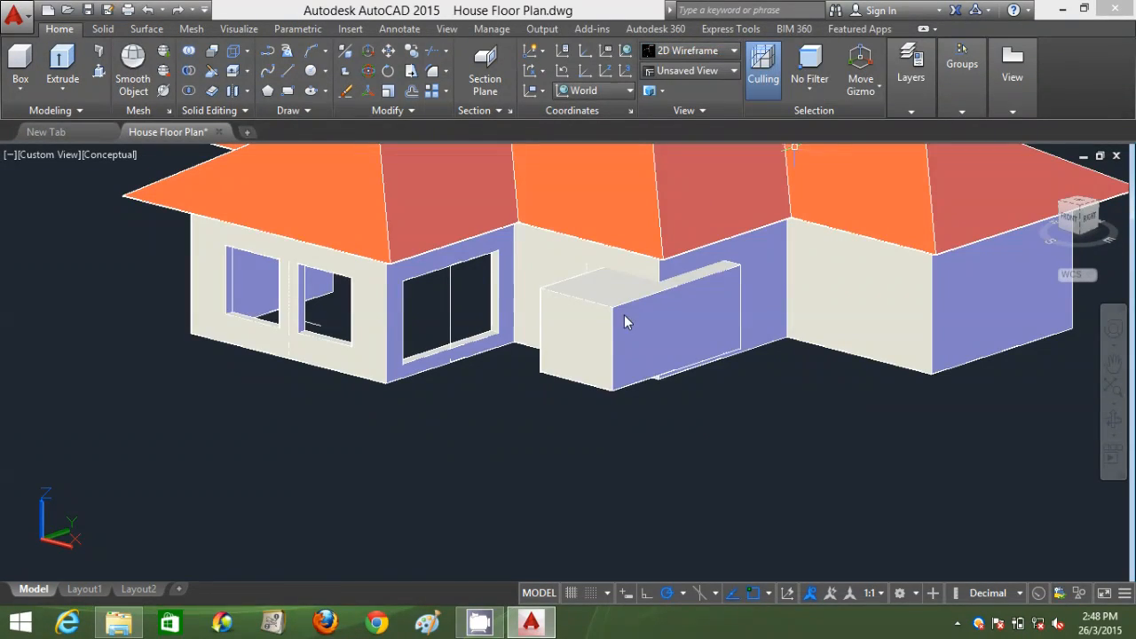
left_click(626, 320)
right_click(769, 385)
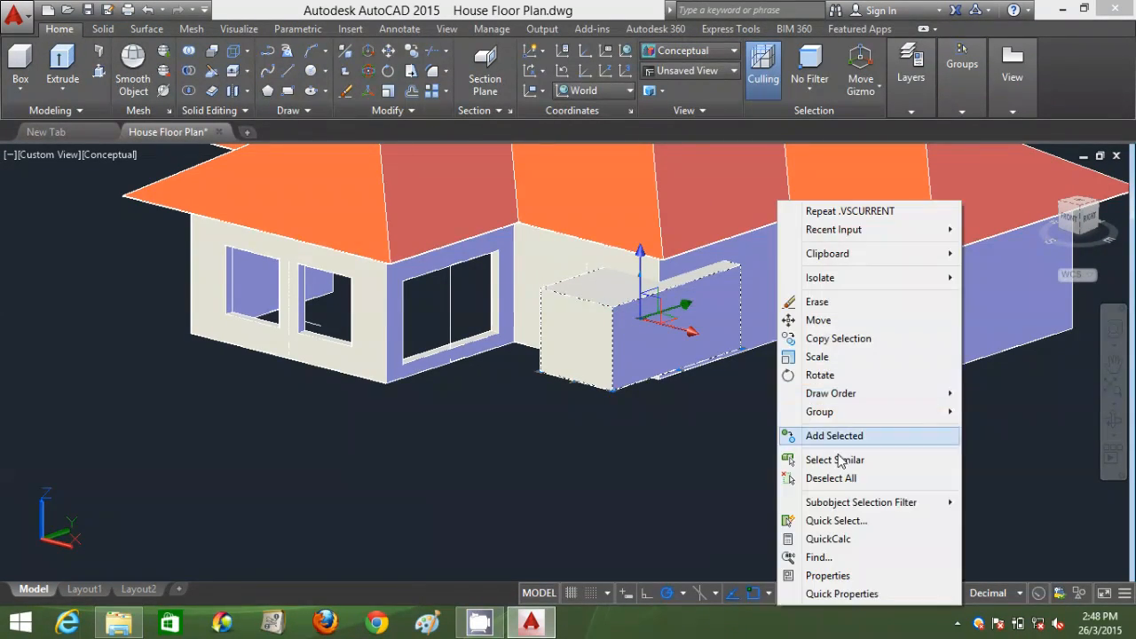
left_click(830, 575)
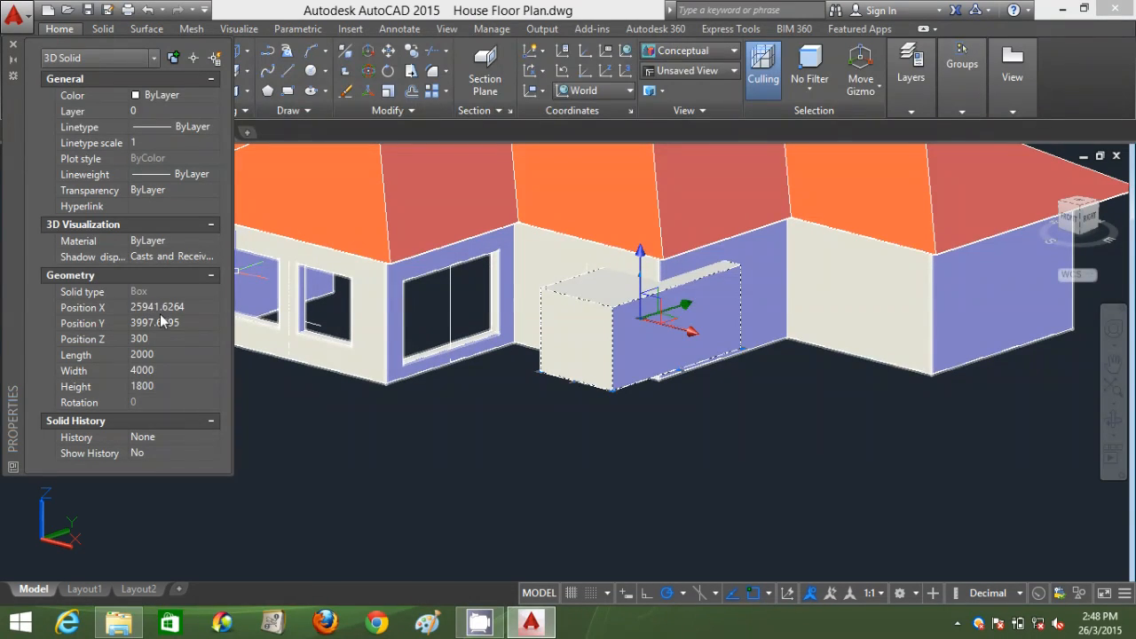
left_click(156, 354)
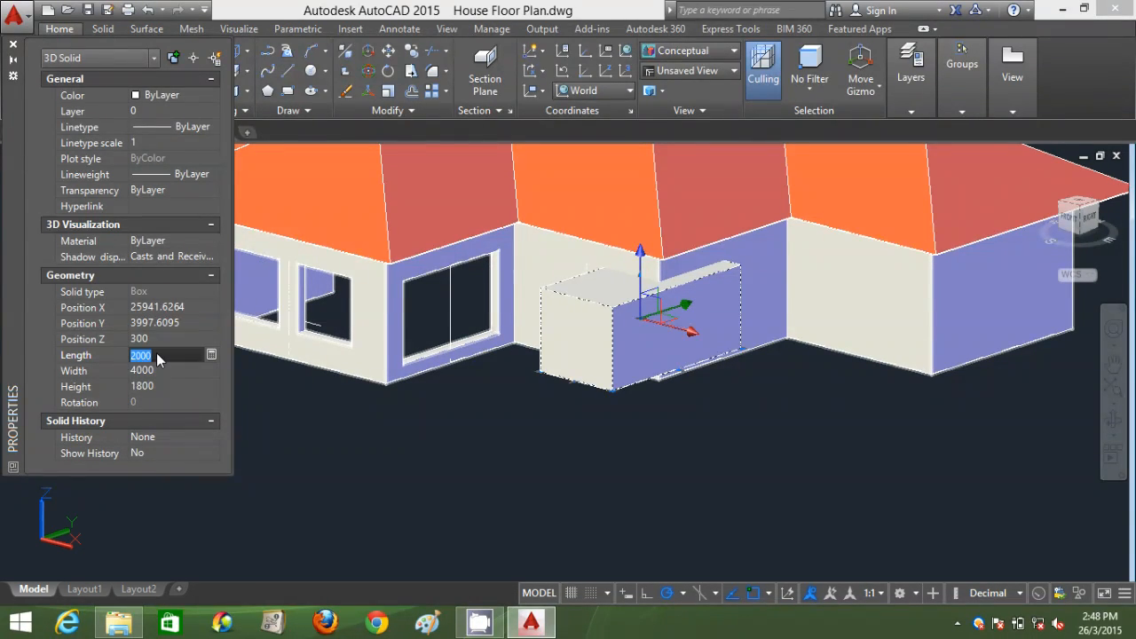
key("Tab")
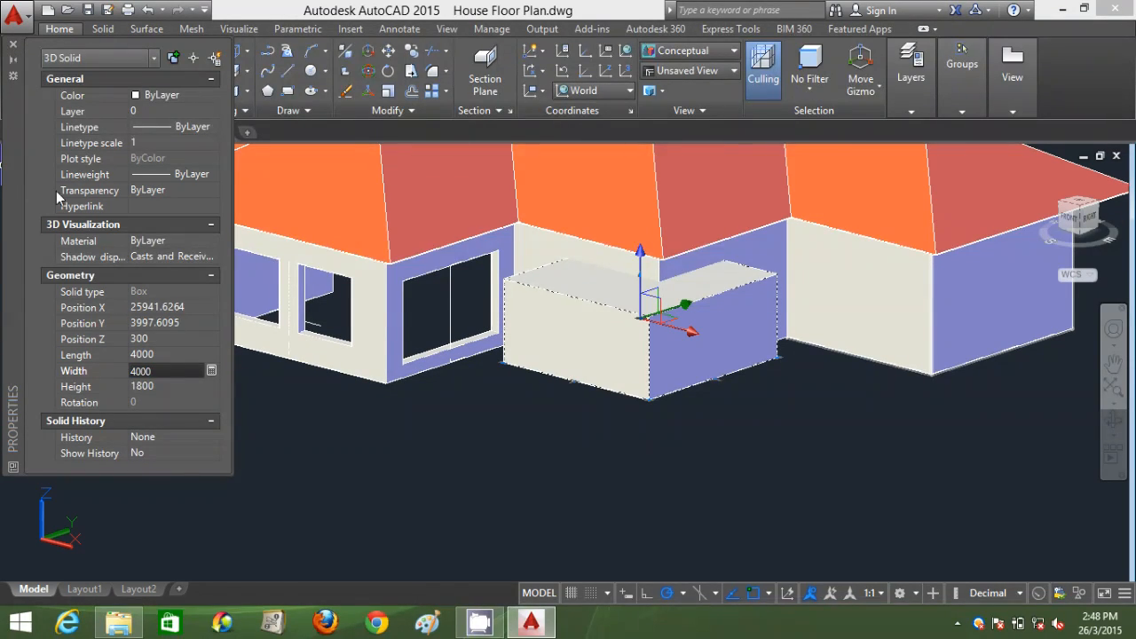
left_click(161, 354)
type("3000")
key("Tab")
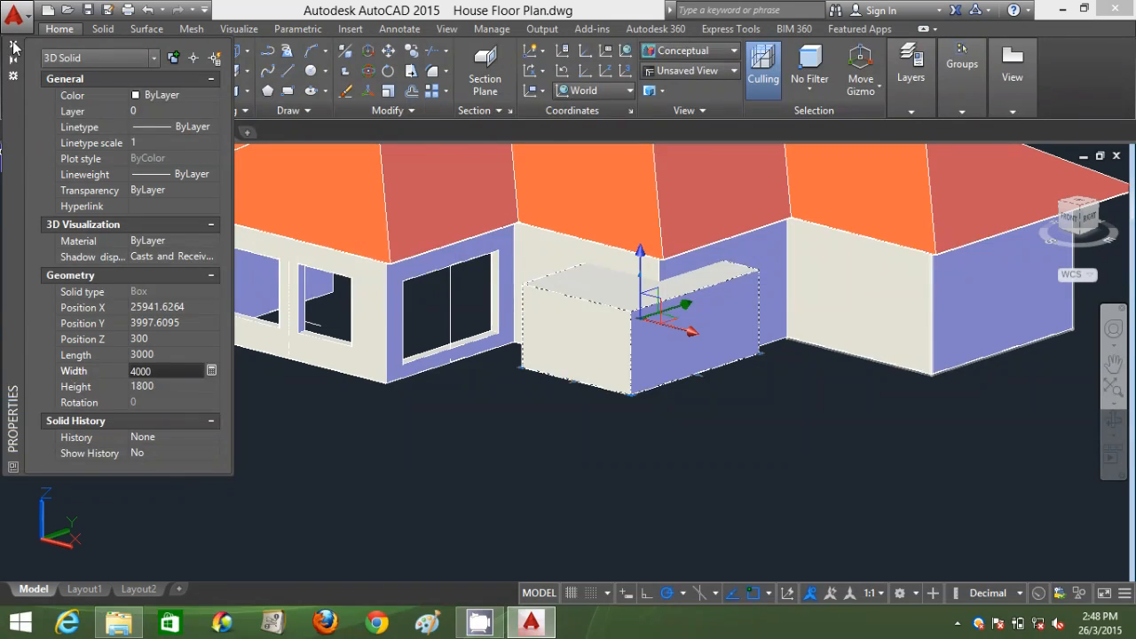
left_click(13, 45)
key("Escape")
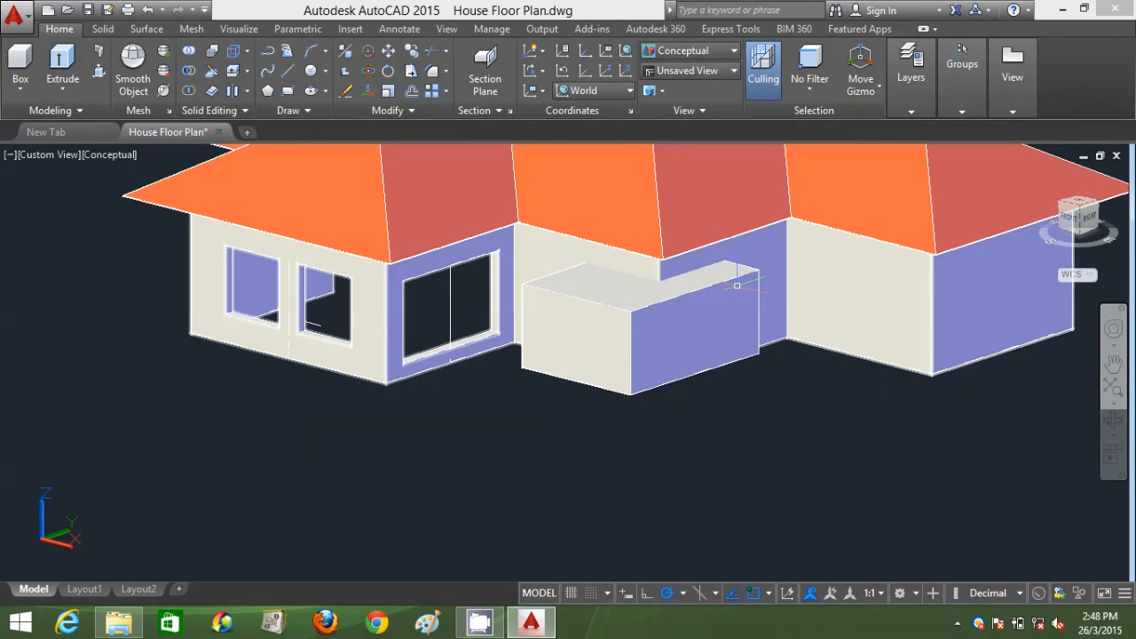
Check the box's fit against the wall lines in 2D Wireframe and return to the Conceptual visual style.
left_click(682, 49)
left_click(674, 177)
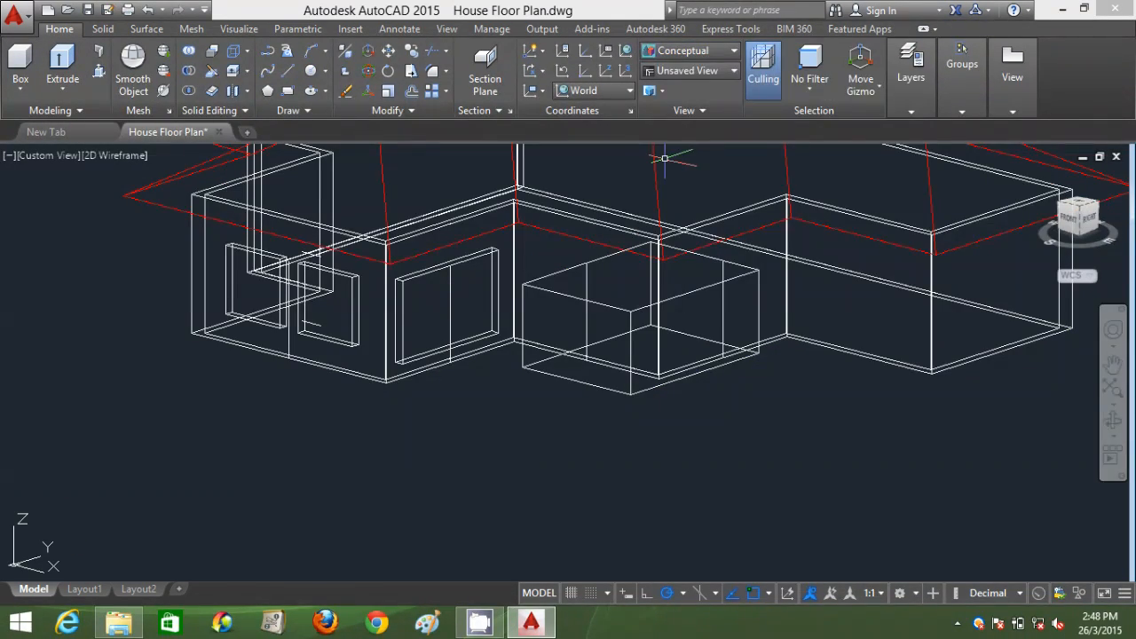
scroll(632, 303, "up", 2)
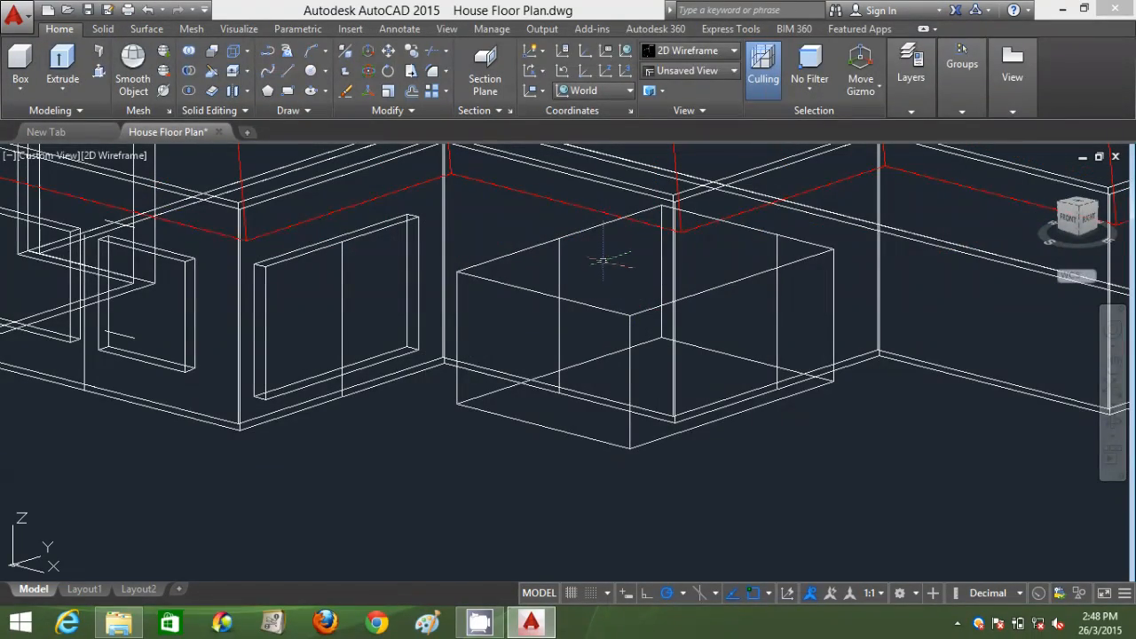
scroll(605, 262, "down", 2)
left_click(692, 50)
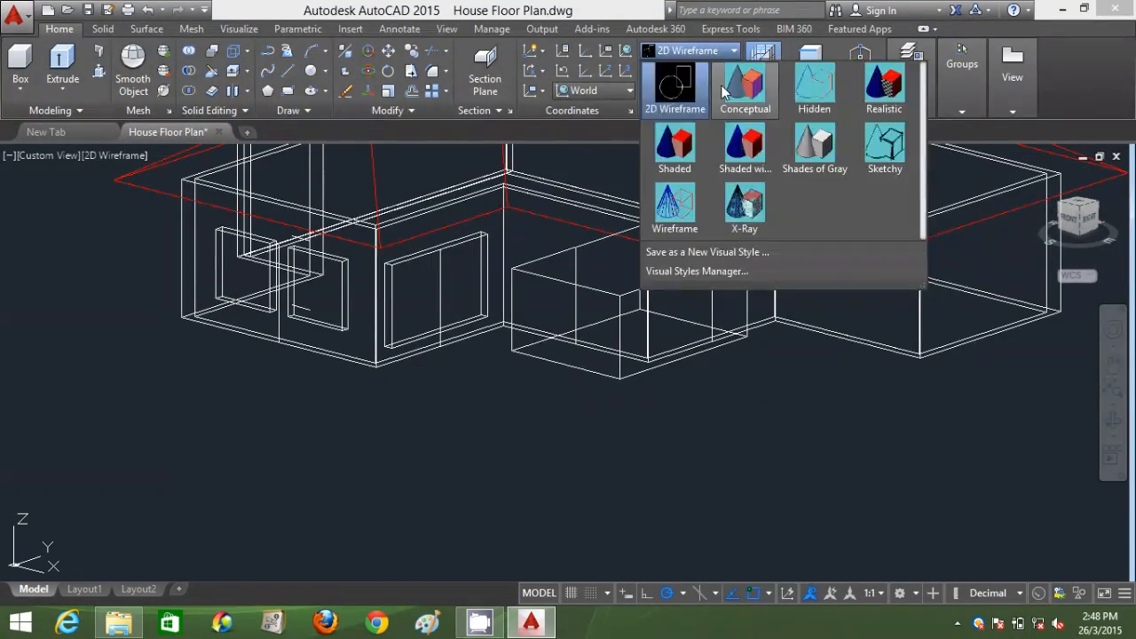
left_click(743, 84)
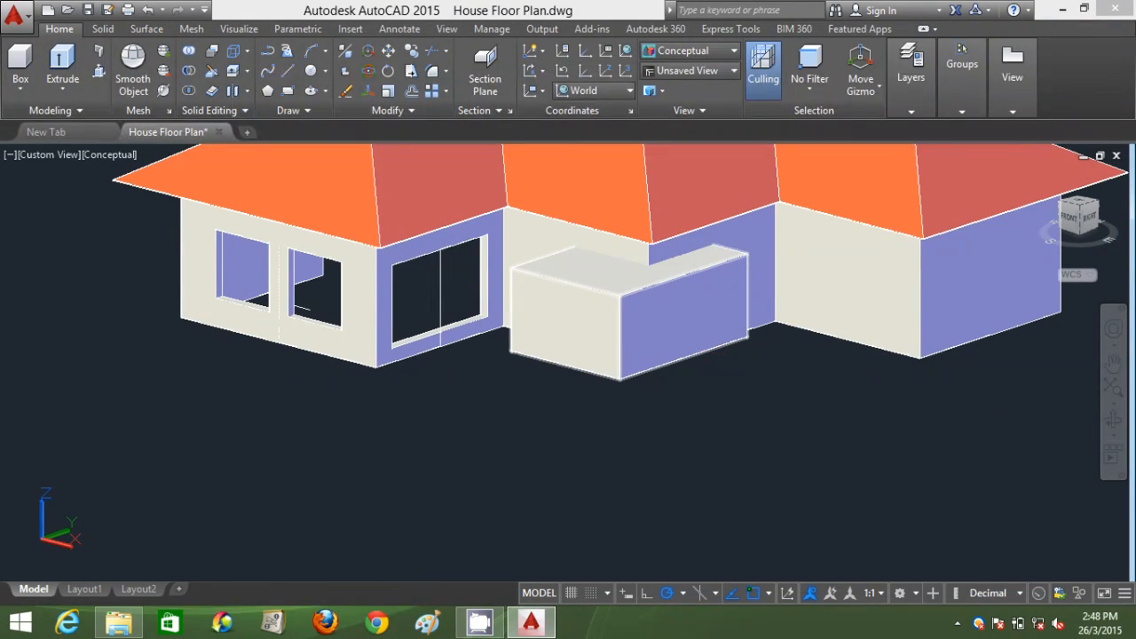
Subtract the box from the exterior walls to cut a window opening around the middle corner.
key("Return")
left_click(753, 236)
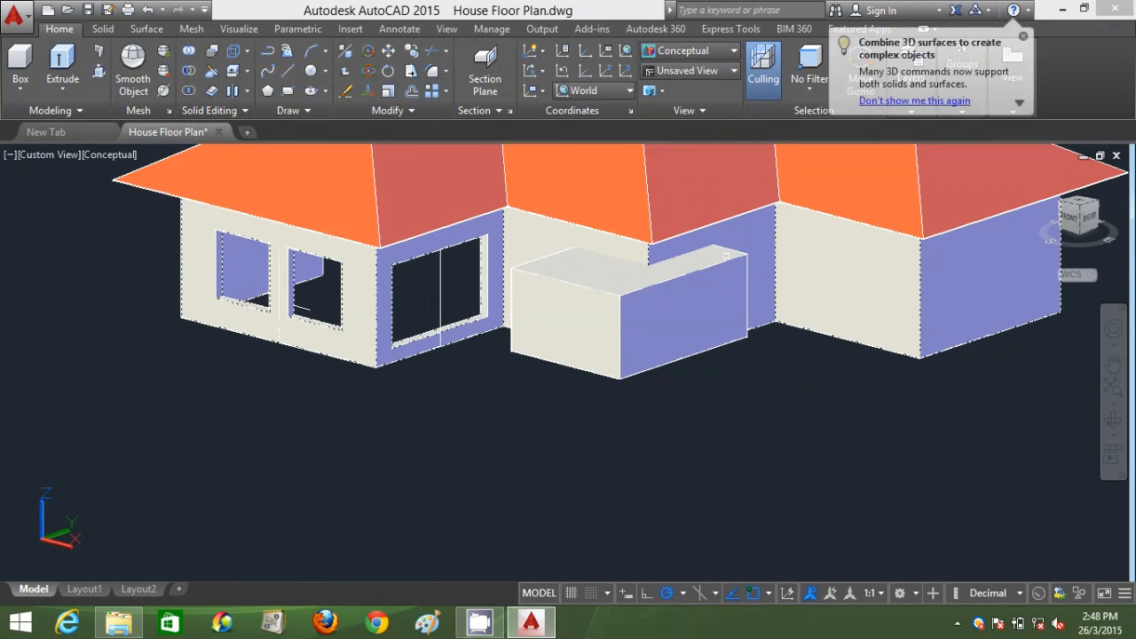
left_click(621, 306)
key("Return")
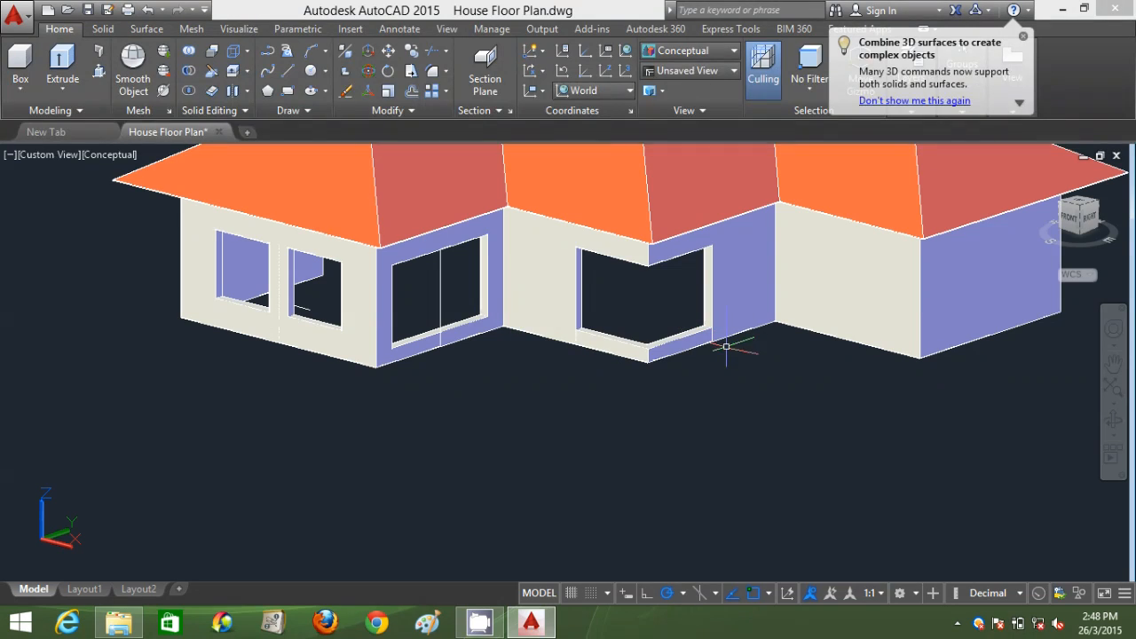
scroll(757, 384, "down", 2)
scroll(676, 355, "up", 2)
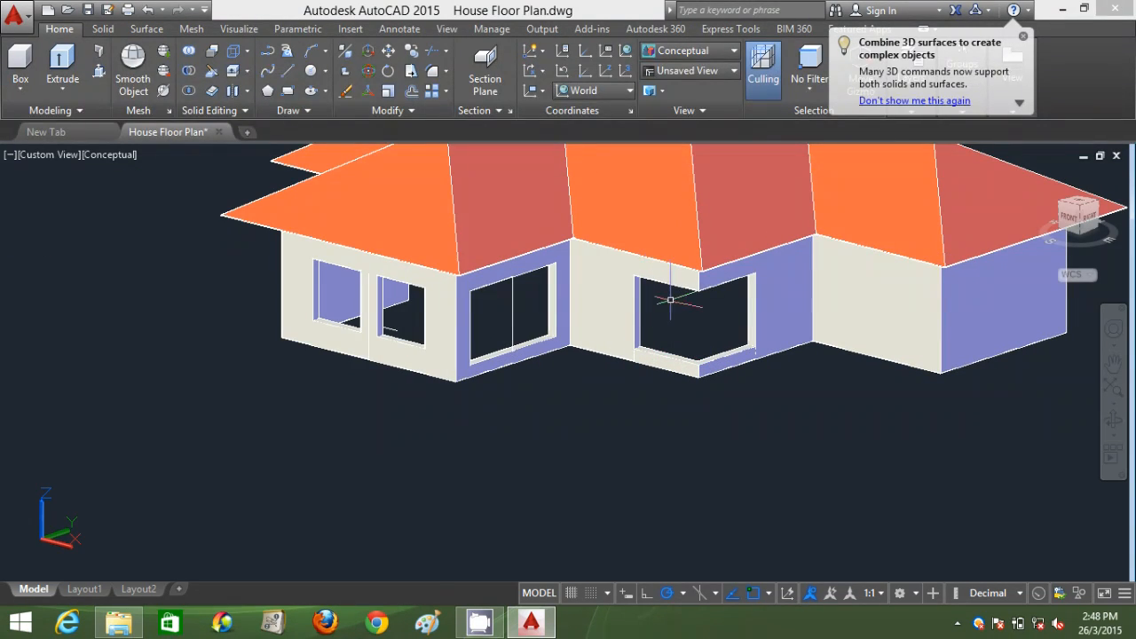
middle_click_drag(723, 320, 687, 345)
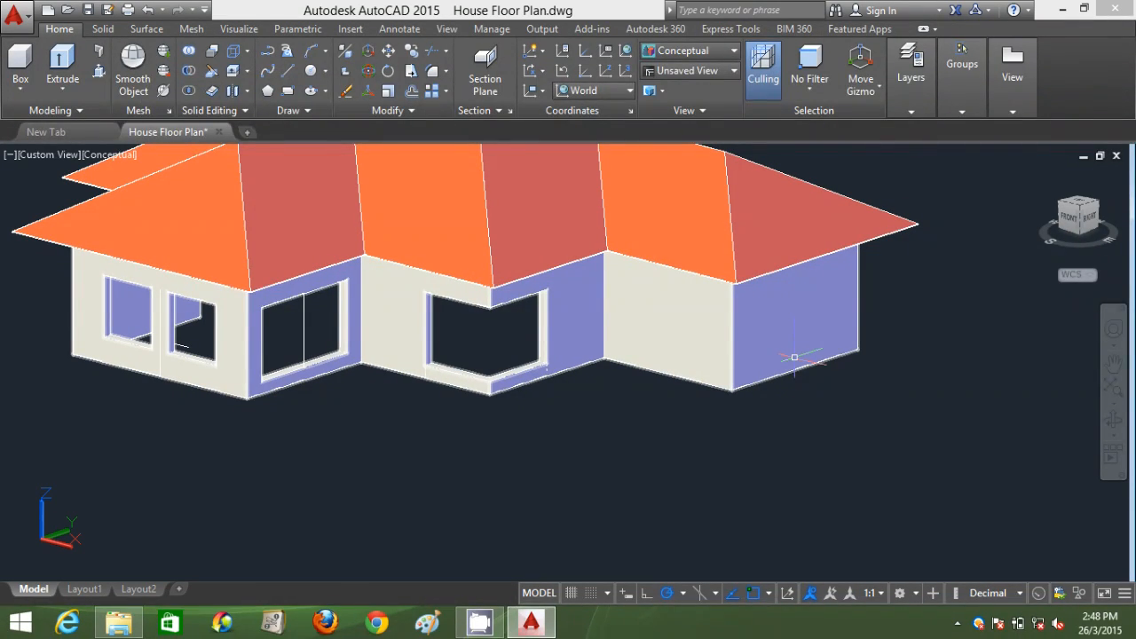
Draw a box about 2978 long, 2820 wide and 1431 high in front of the end side wall.
mouse_move(793, 357)
key("Return")
left_click(882, 443)
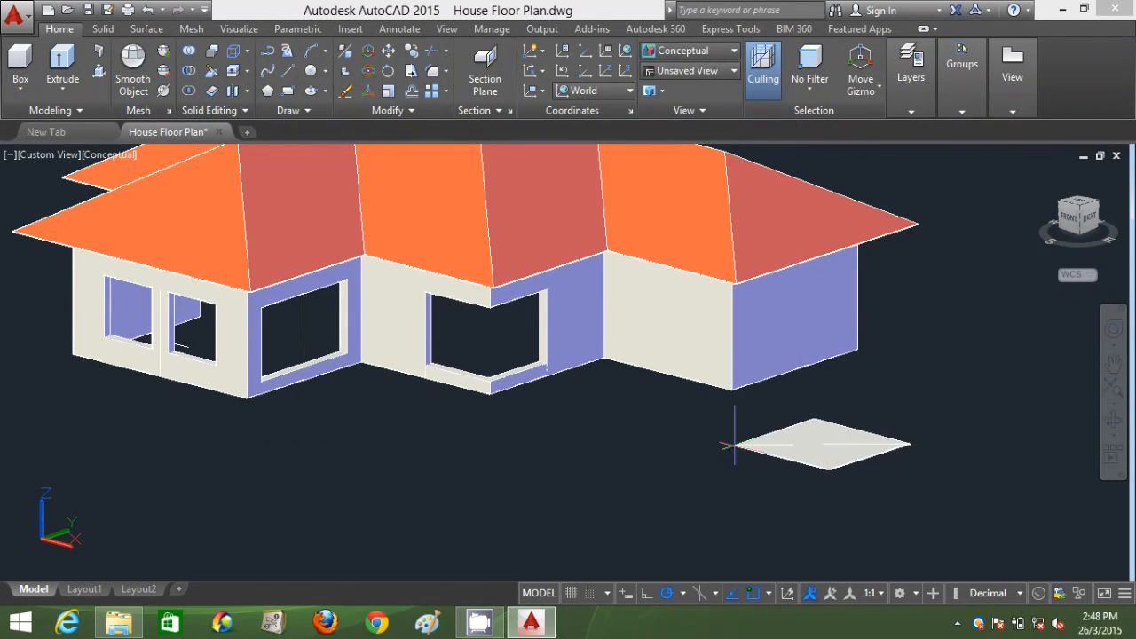
left_click(735, 446)
left_click(758, 382)
left_click(888, 379)
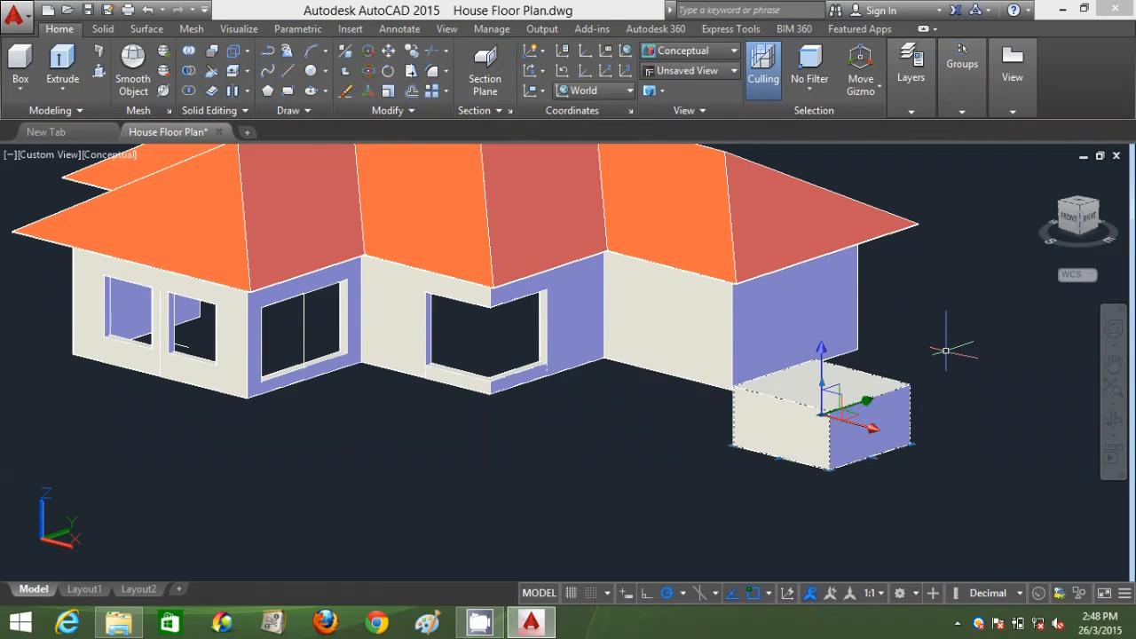
Open the new box's properties and set its length to 2000 and its width to 3000.
right_click(946, 352)
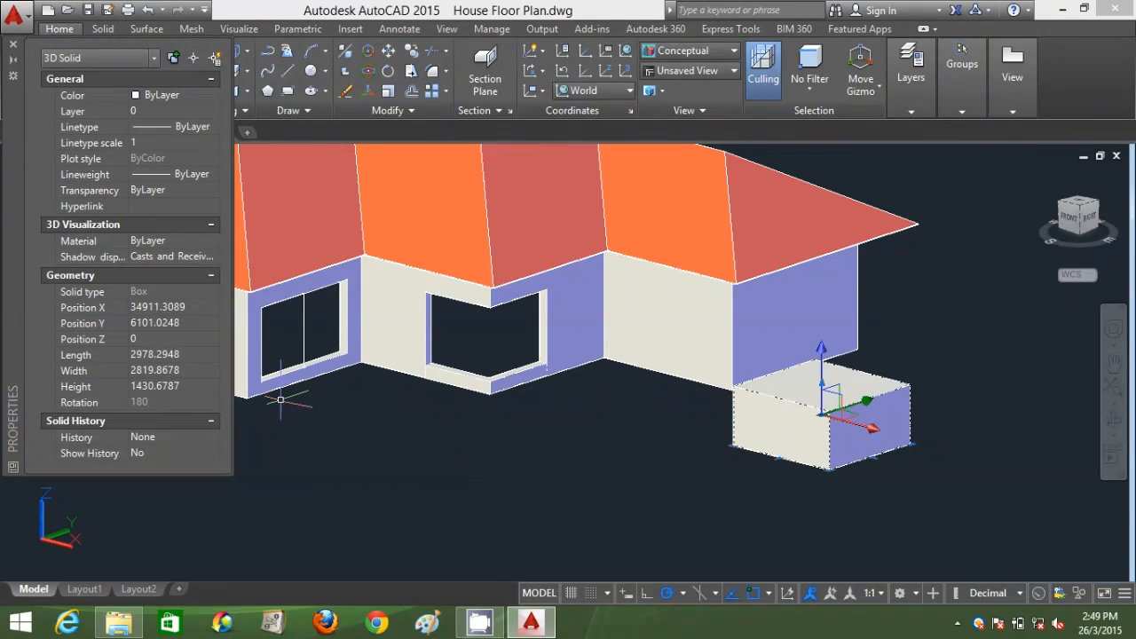
left_click(155, 356)
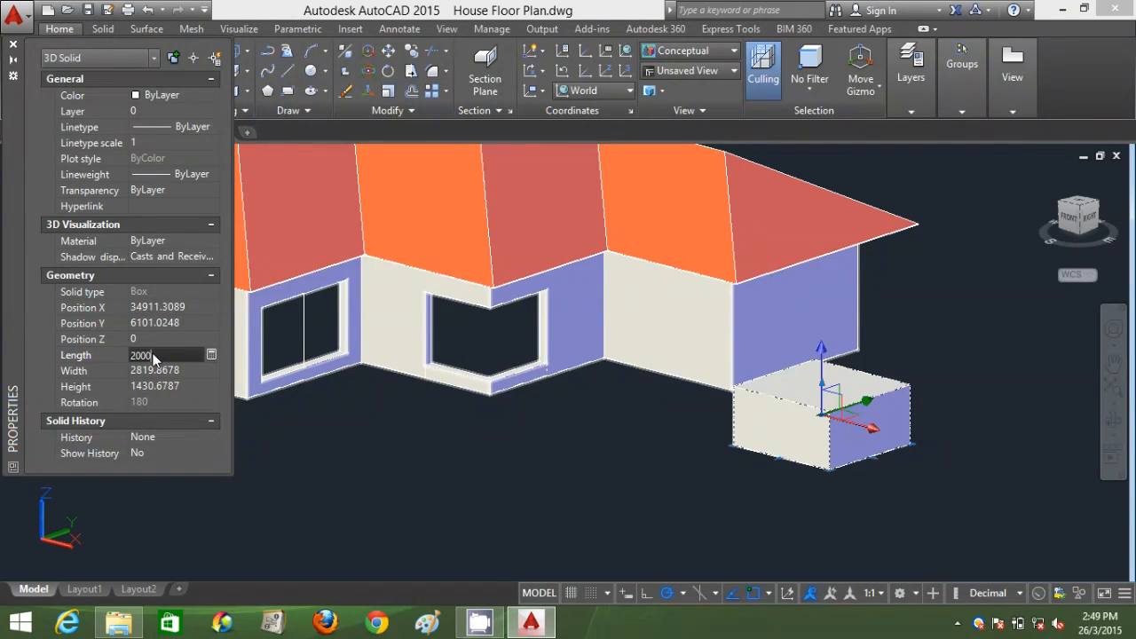
key("Return")
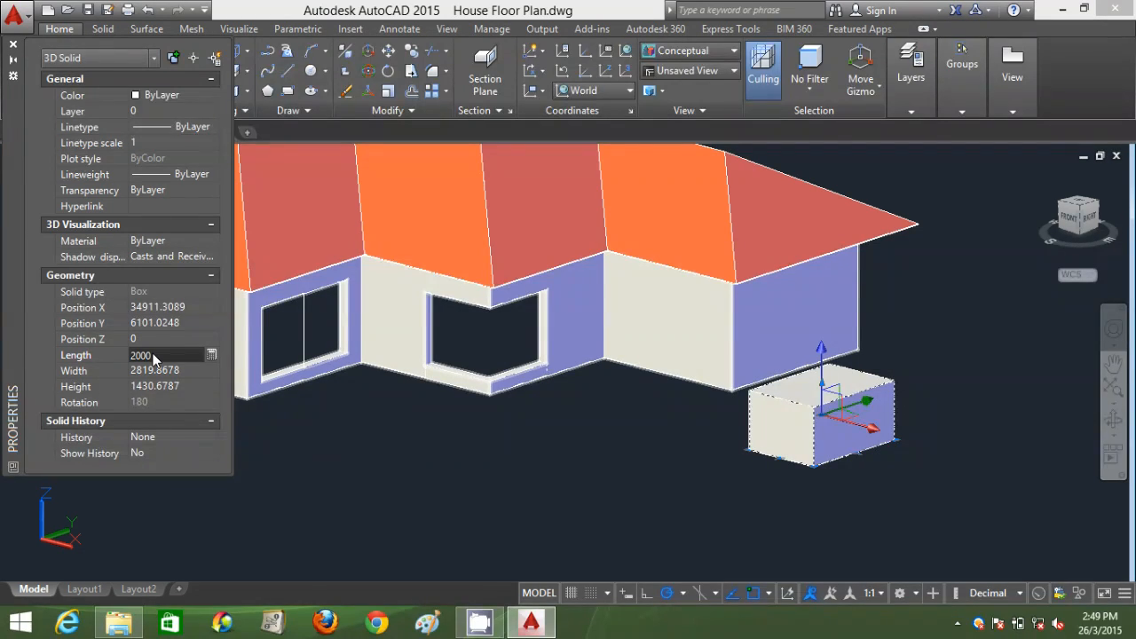
left_click(211, 354)
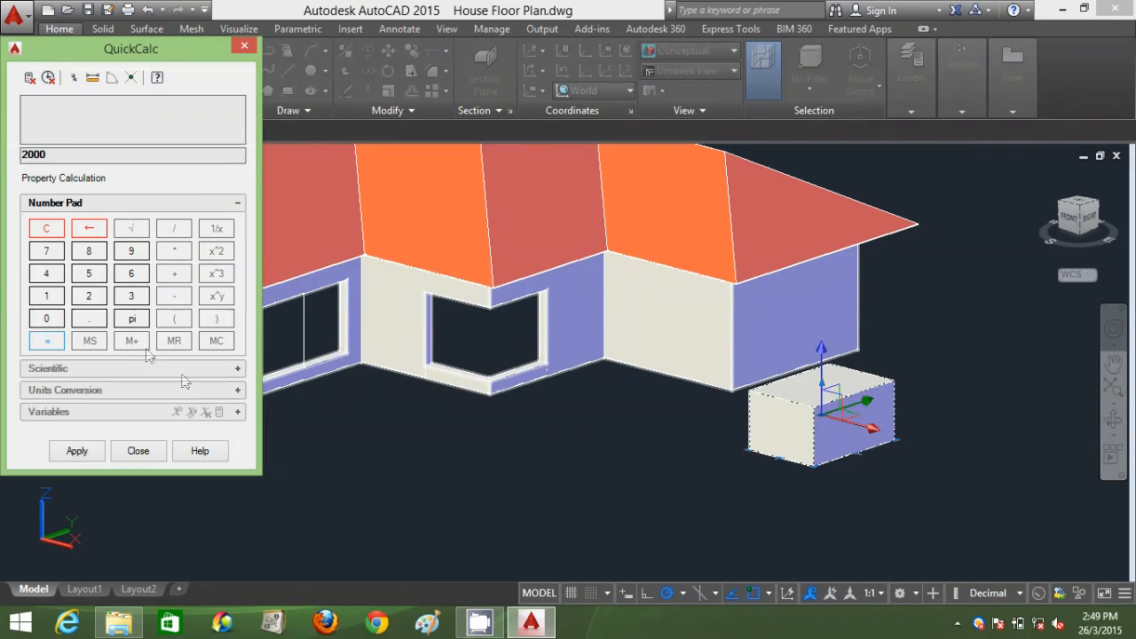
left_click(245, 46)
left_click(186, 370)
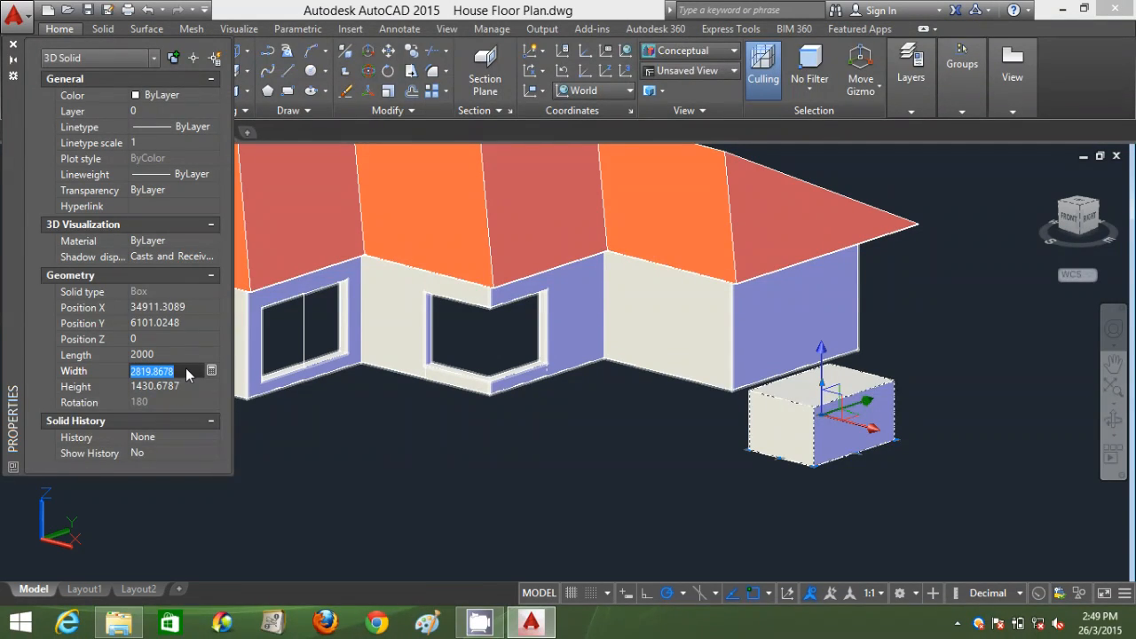
type("3000")
Set the new box's height to 1500, close its properties and display the model in 2D Wireframe.
left_click(197, 386)
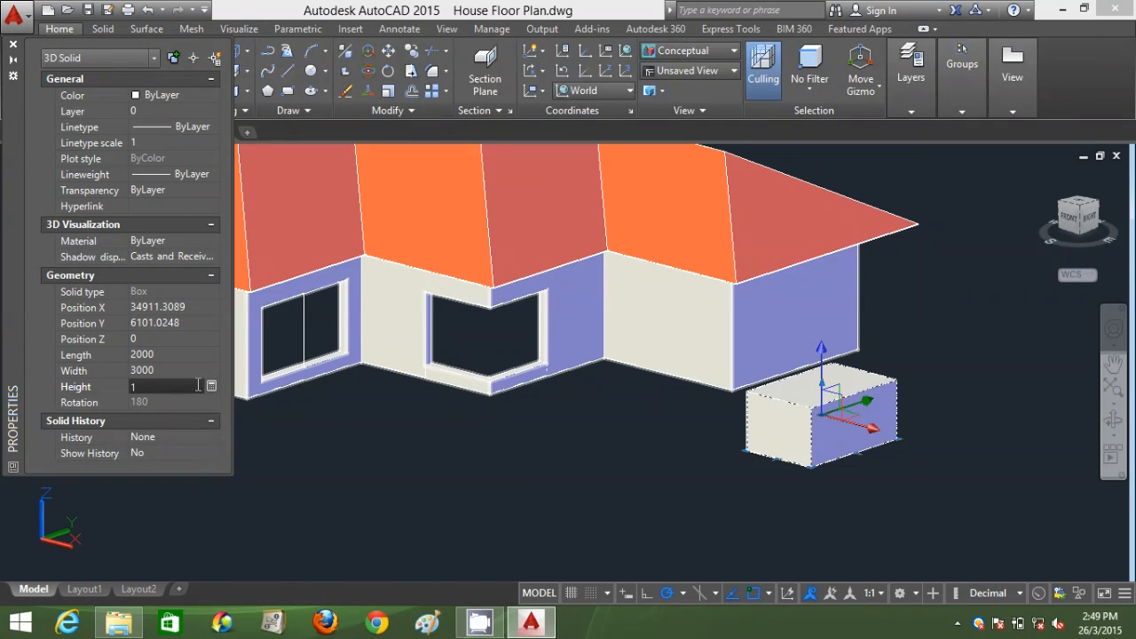
key("Return")
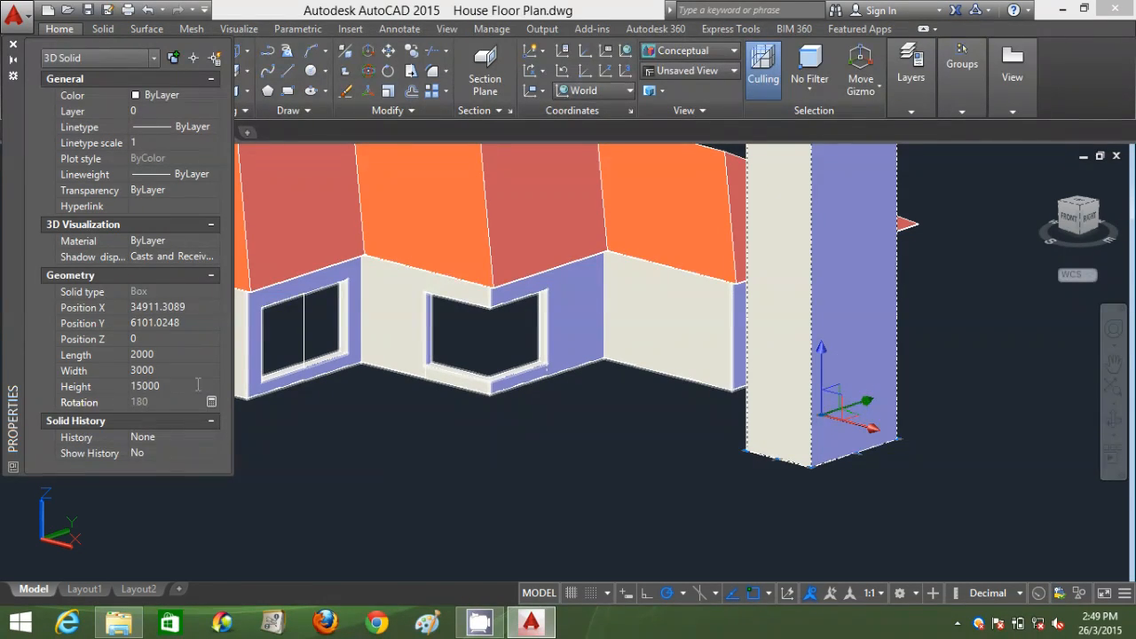
left_click(189, 385)
type("1500")
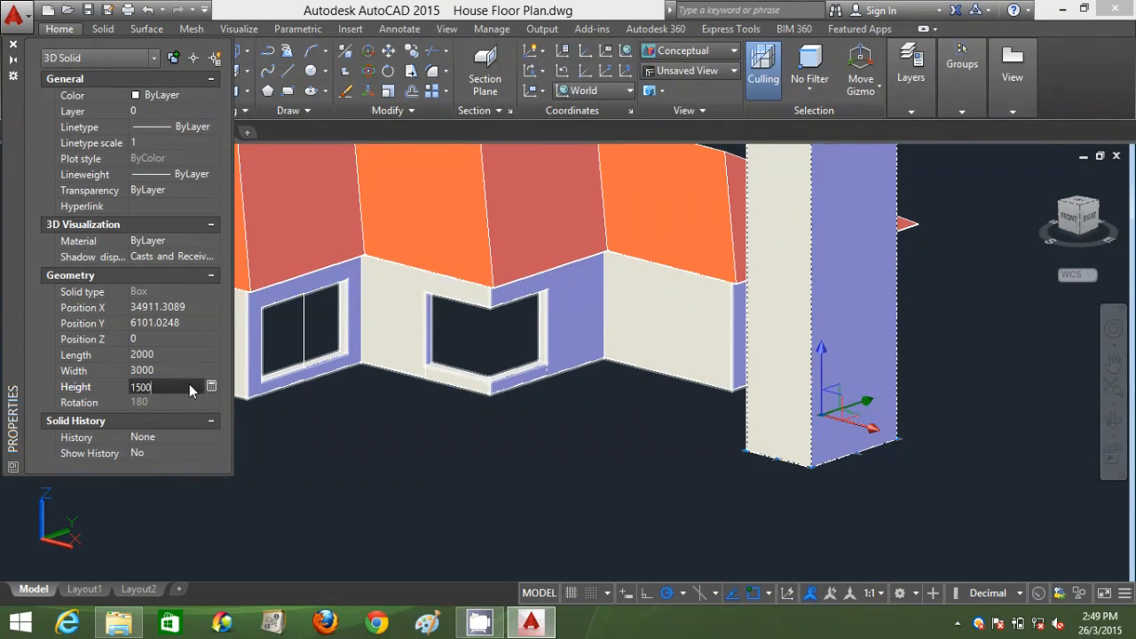
key("Return")
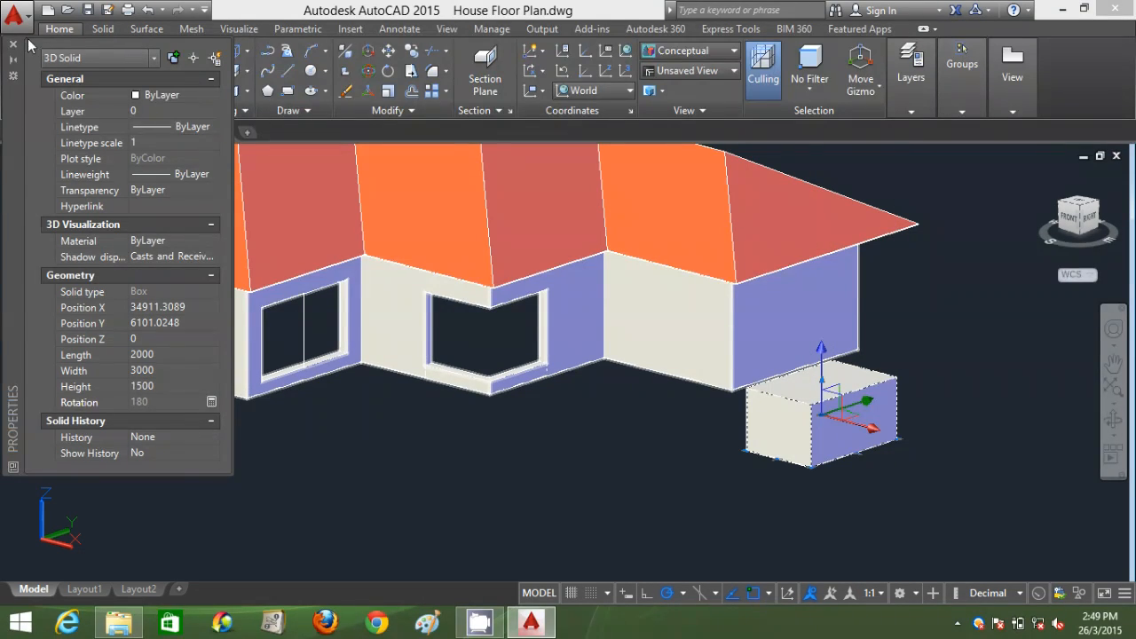
left_click(10, 46)
key("Escape")
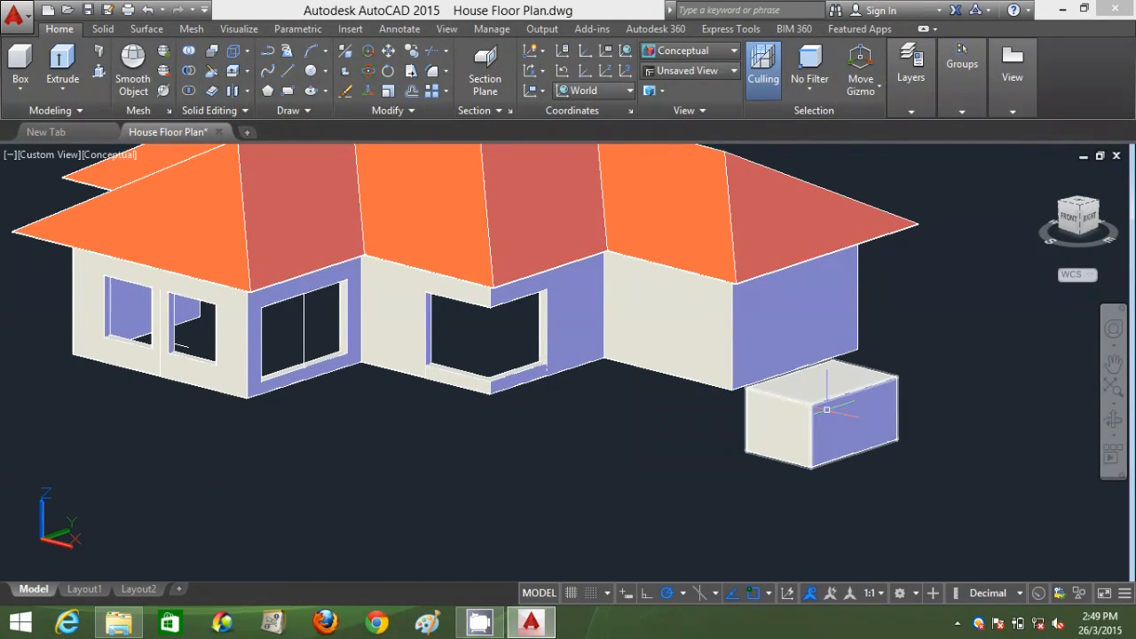
left_click(687, 50)
left_click(672, 93)
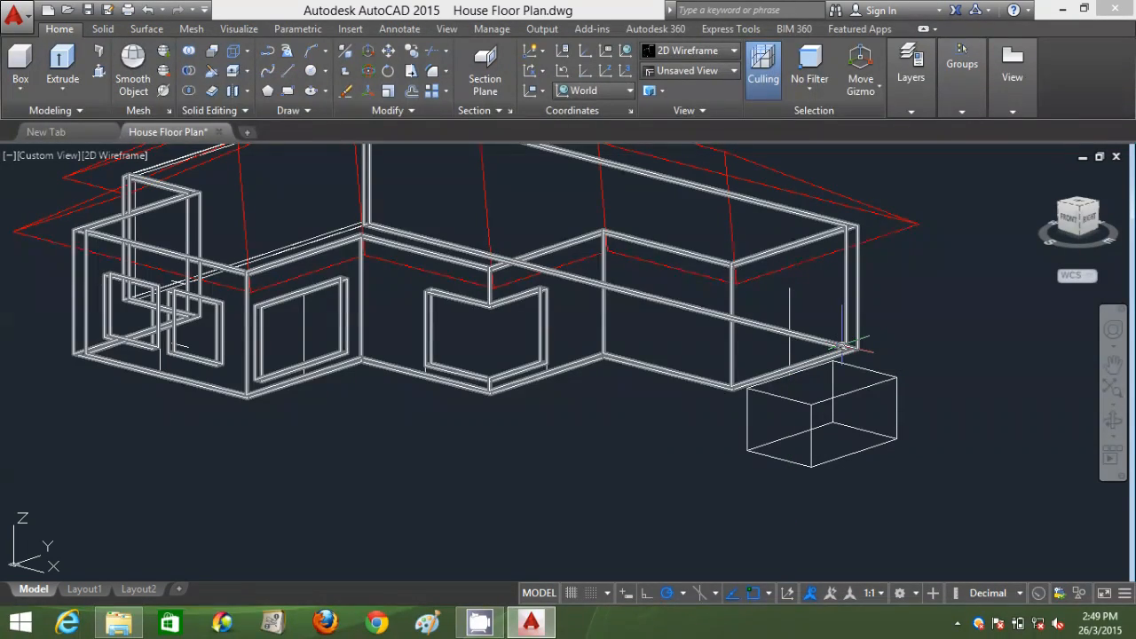
Try to move the box from the bottom endpoint of the end wall's vertical line up toward the line's top.
left_click(790, 374)
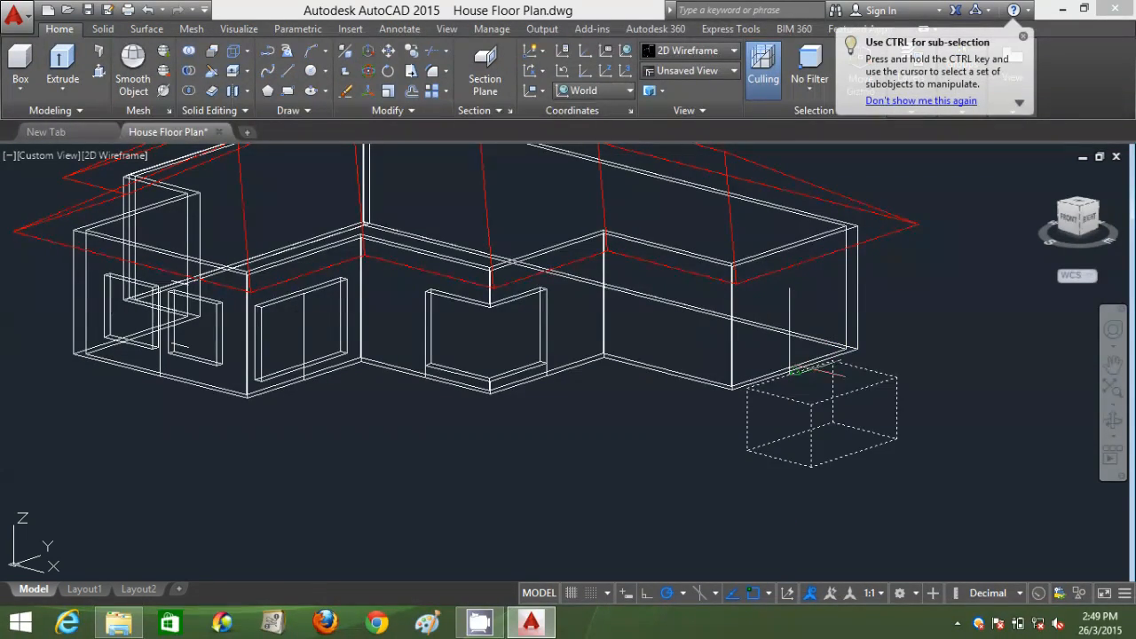
left_click(793, 372)
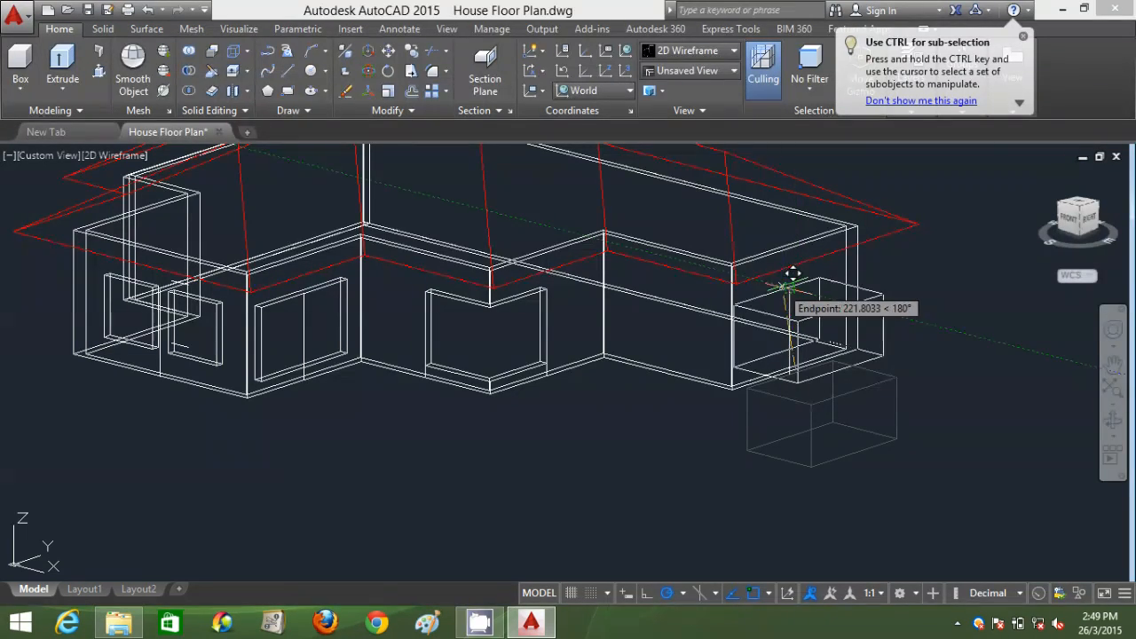
left_click(782, 271)
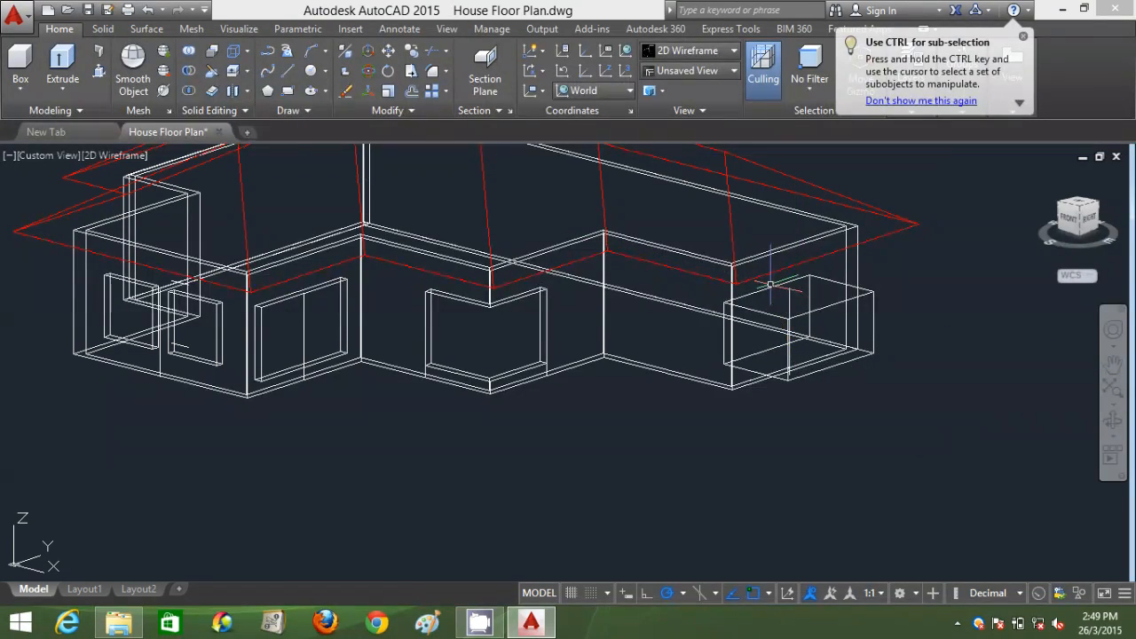
Apply the Conceptual visual style and try subtracting the box from the exterior walls at the end wall.
left_click(700, 51)
left_click(742, 89)
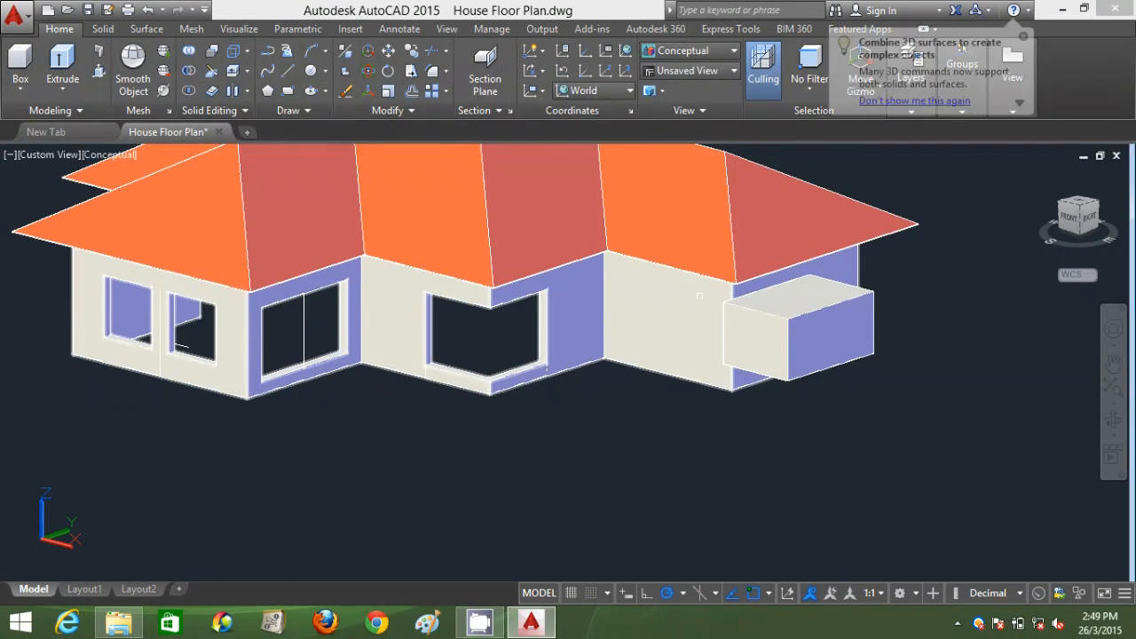
left_click(749, 346)
key("Delete")
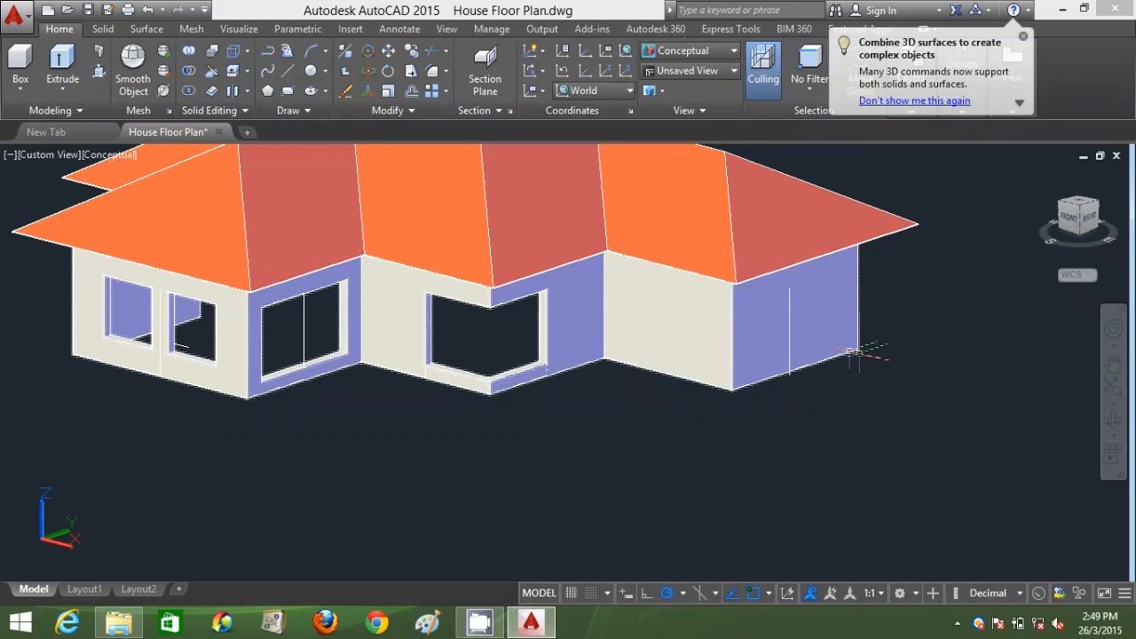
Undo the box subtraction, the switch to the Conceptual visual style and the box's move.
key("ctrl+z")
key("ctrl+z")
key("ctrl+z")
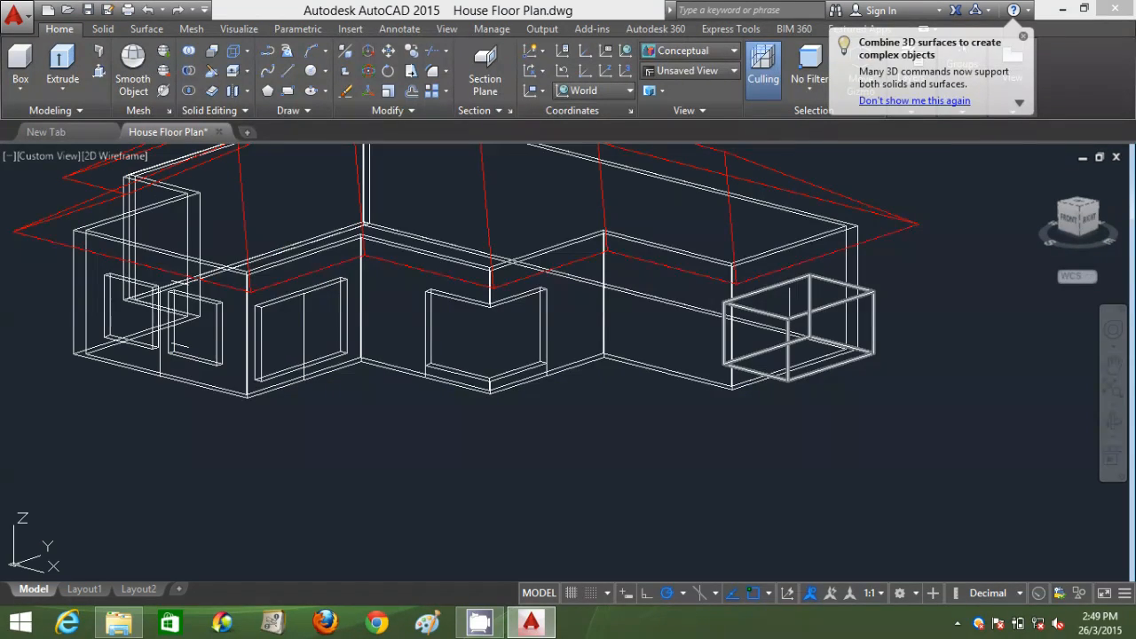
Move the box up so it lines up with the top endpoint of the end wall's vertical line.
type("m")
key("Return")
left_click(851, 392)
key("Return")
left_click(789, 373)
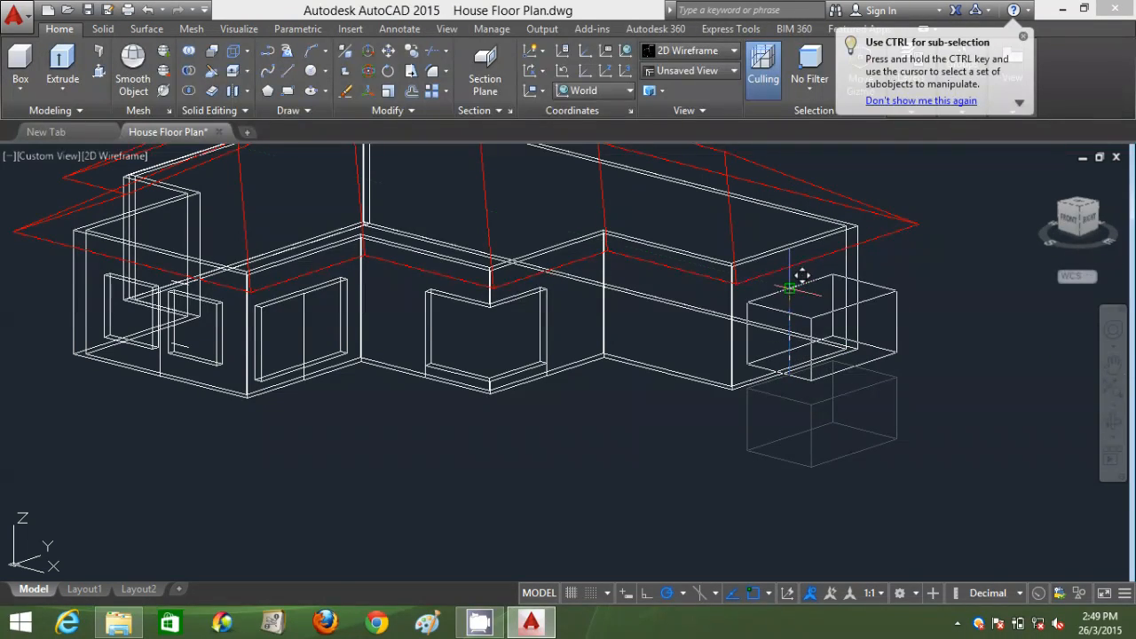
left_click(765, 264)
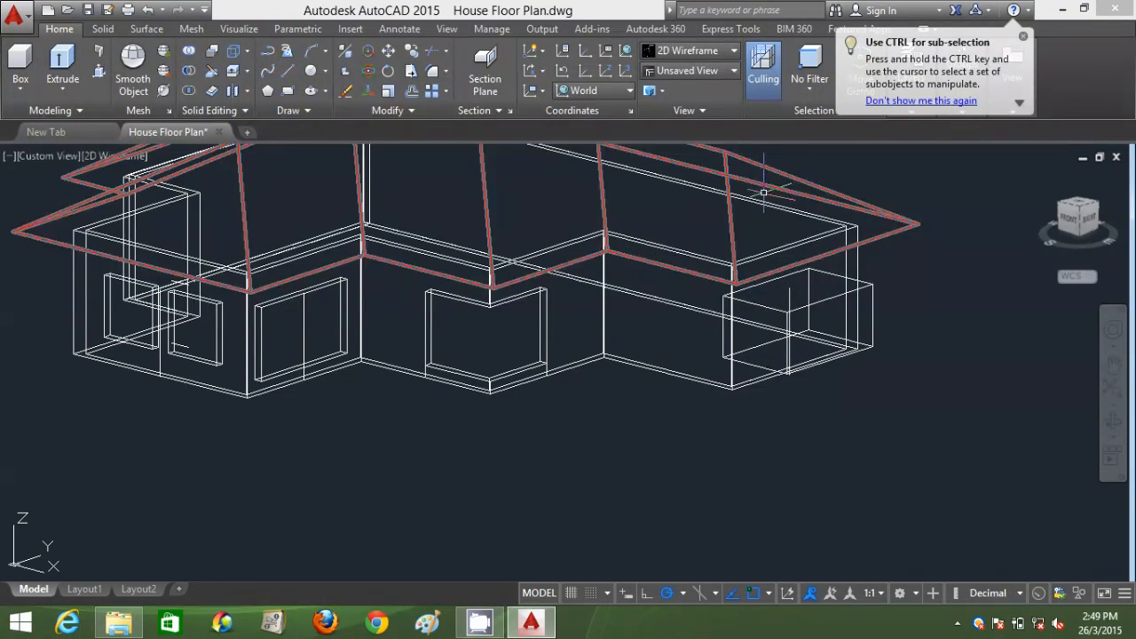
Apply the Conceptual visual style and try subtracting the moved box from the exterior walls.
left_click(687, 51)
left_click(679, 146)
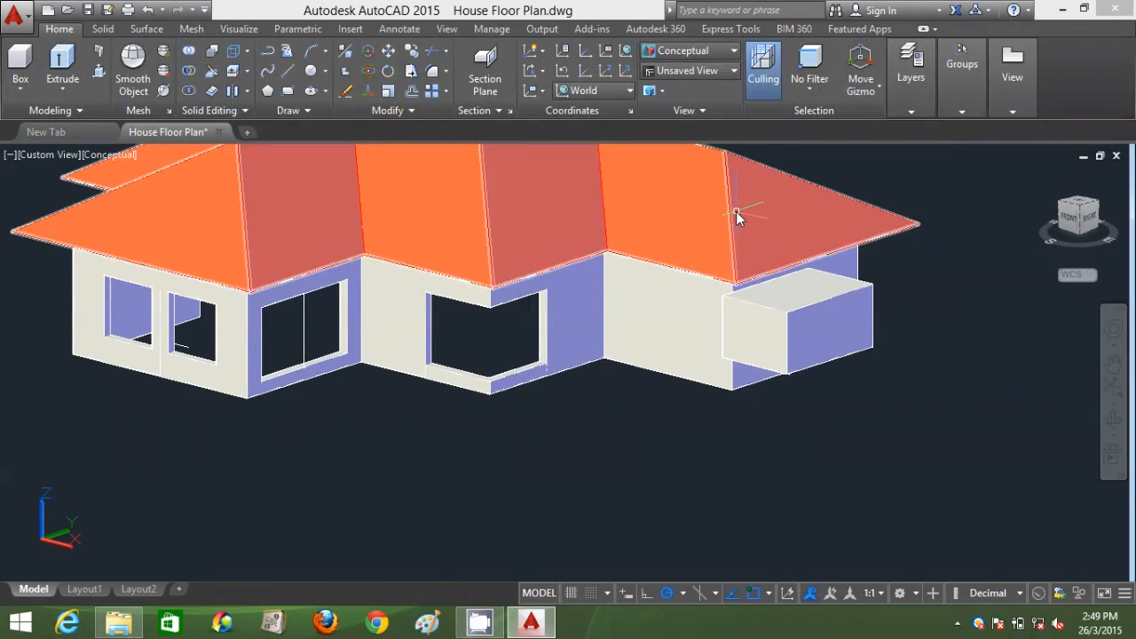
left_click(621, 355)
left_click(769, 354)
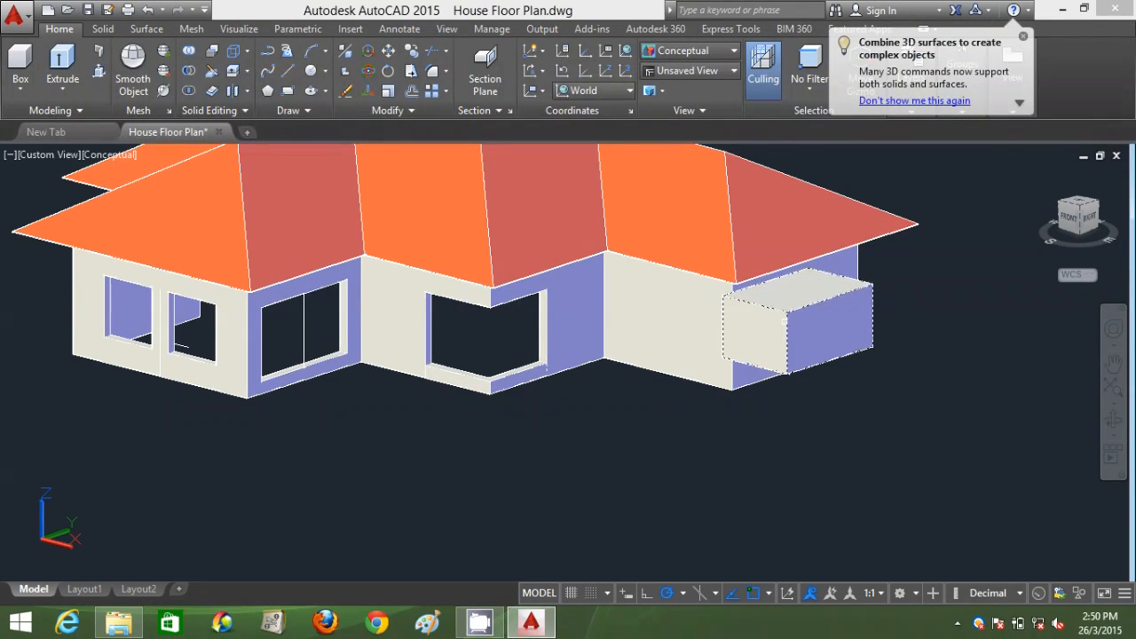
key("Return")
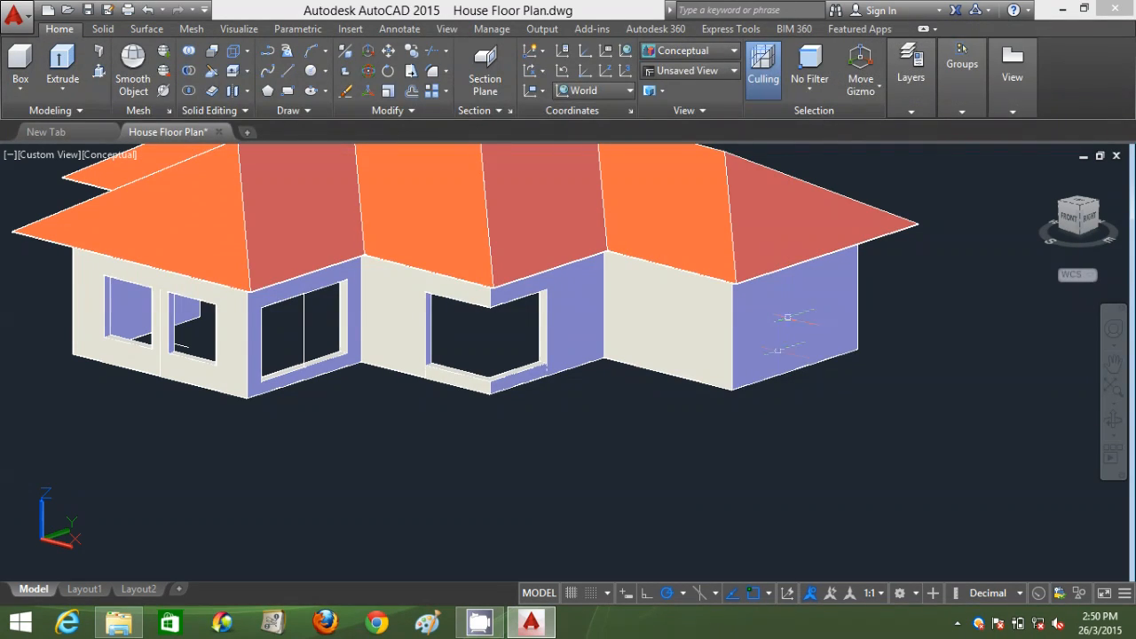
Display the model in 2D Wireframe and draw a vertical line up from the middle of the end wall's bottom edge.
left_click(692, 51)
left_click(680, 83)
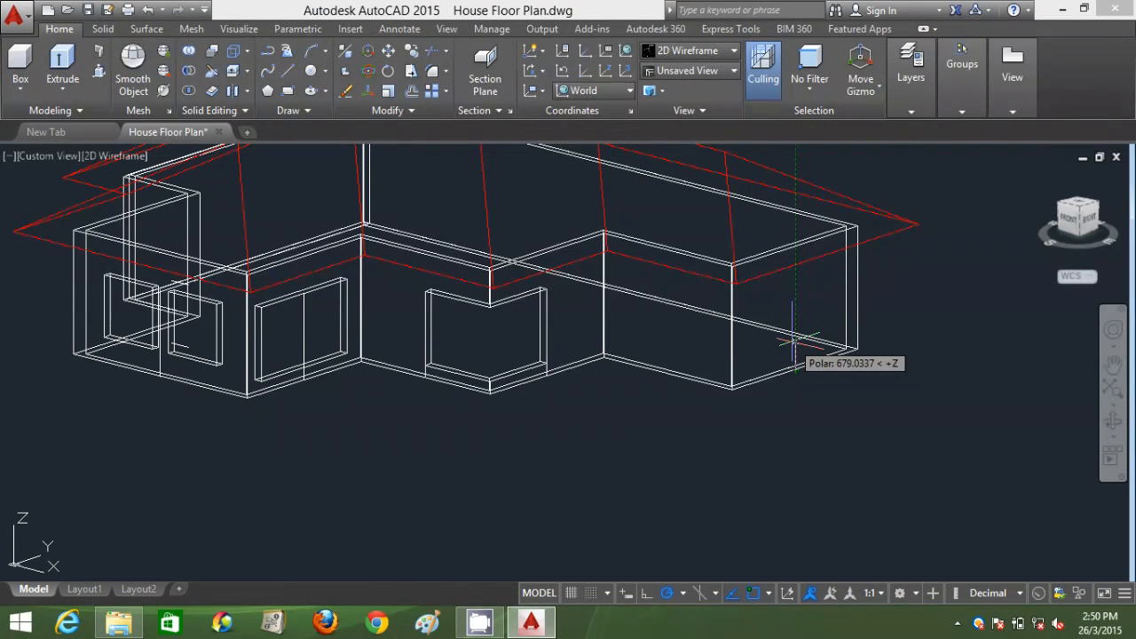
left_click(793, 340)
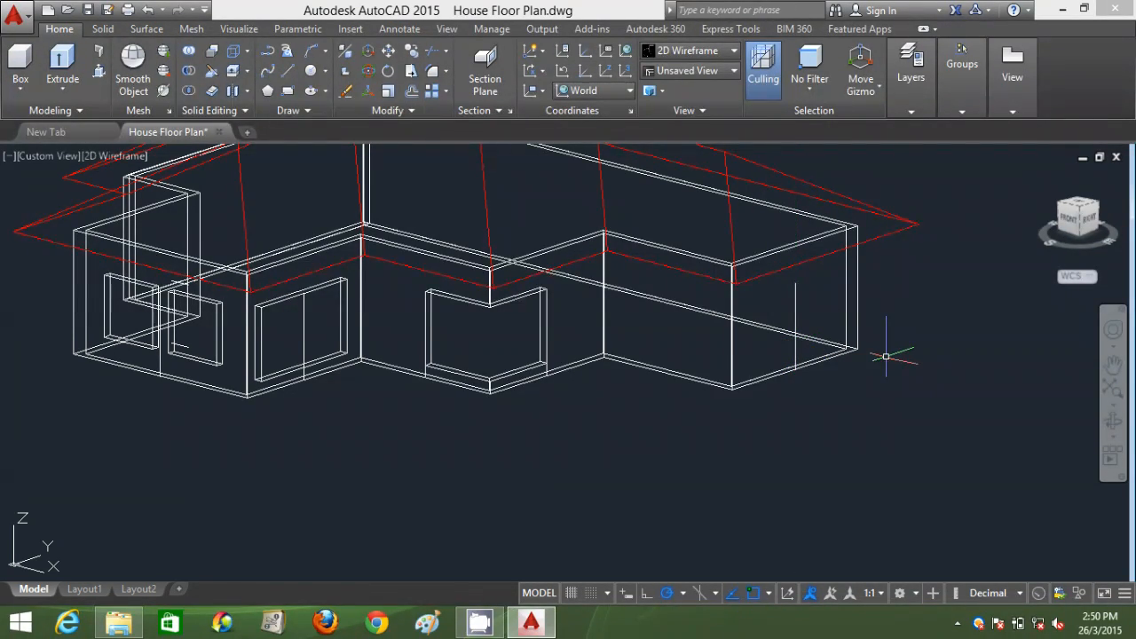
Draw a box about 2647 × 2348 × 1735 in front of the end wall and apply the Conceptual visual style.
left_click(865, 431)
left_click(712, 432)
left_click(683, 360)
left_click(692, 50)
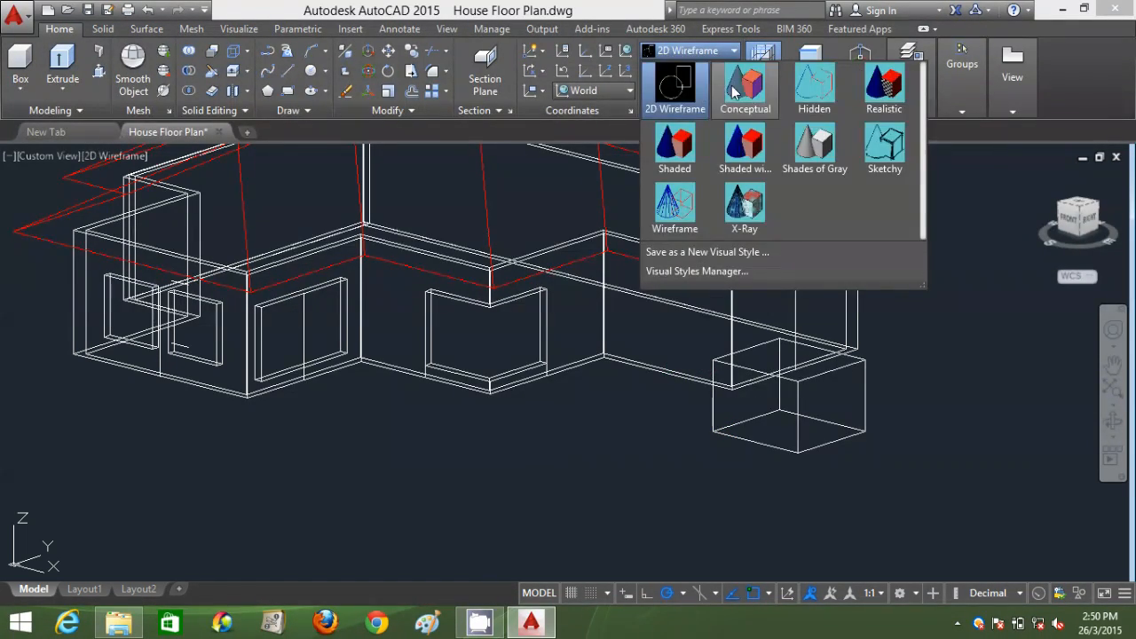
left_click(748, 151)
Set the new box's length to 2000, width to 3000 and height to 1500, and close its properties.
left_click(845, 414)
right_click(887, 377)
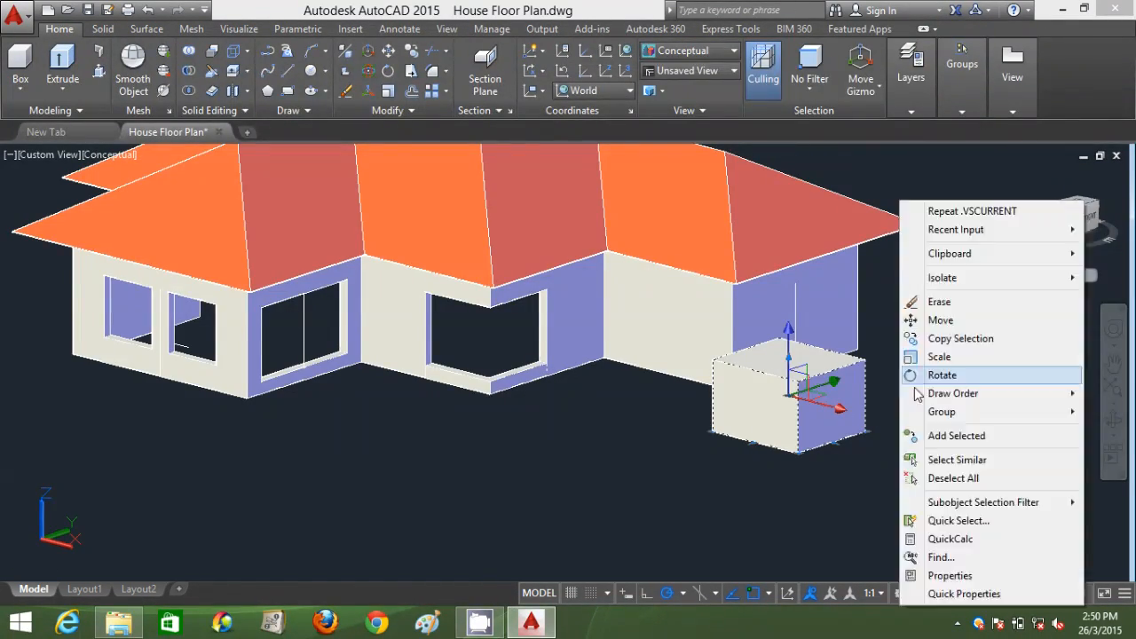
left_click(988, 576)
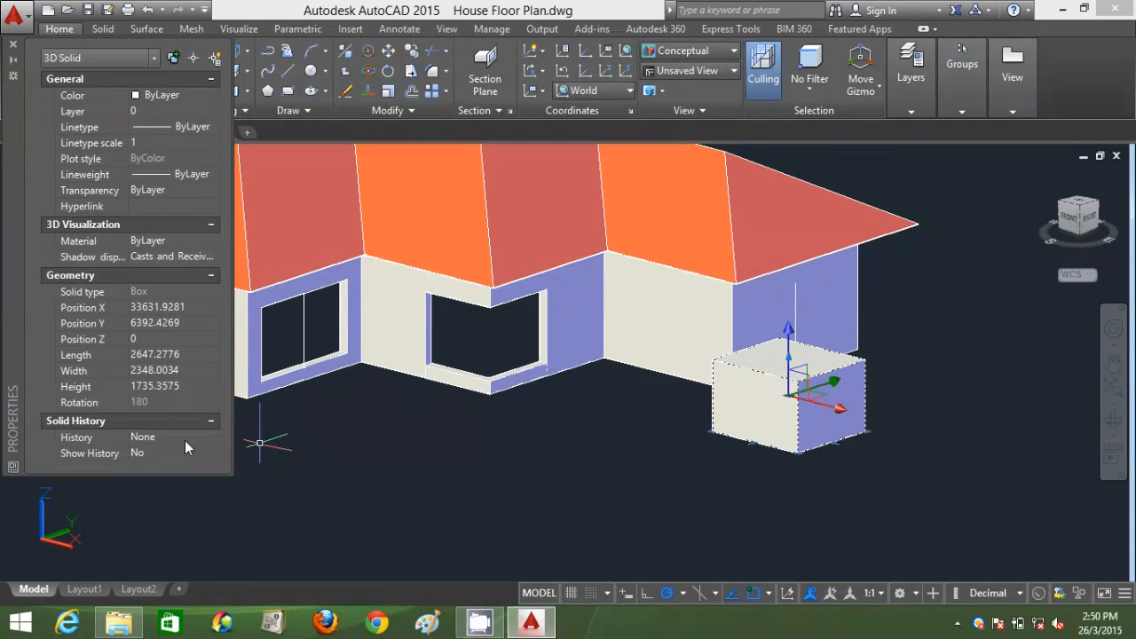
left_click(173, 360)
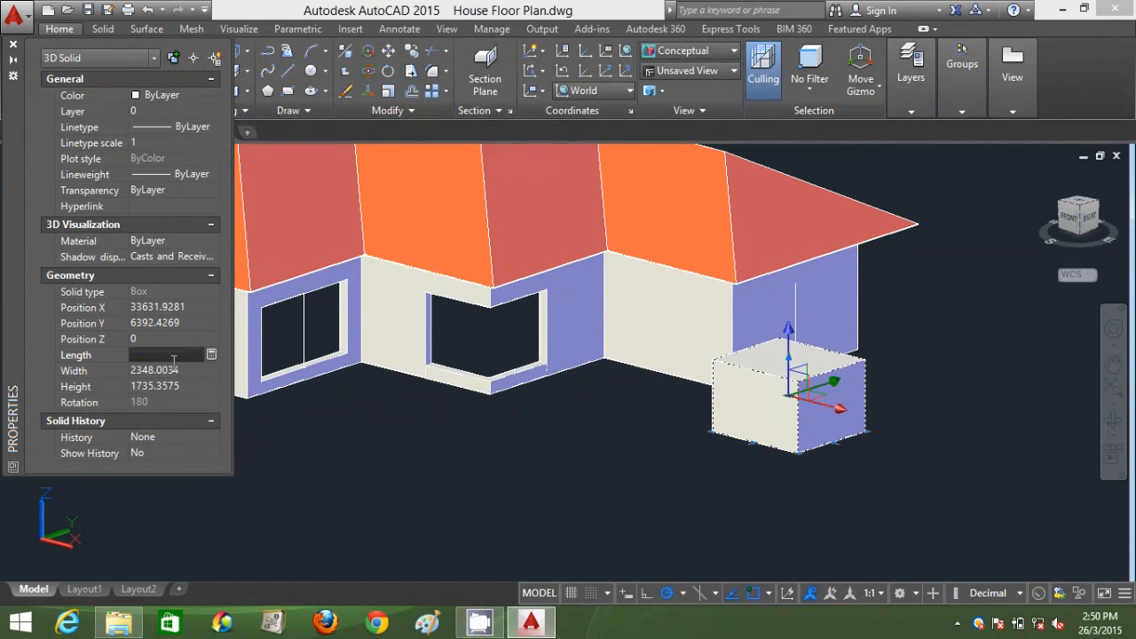
type("2000")
key("Tab")
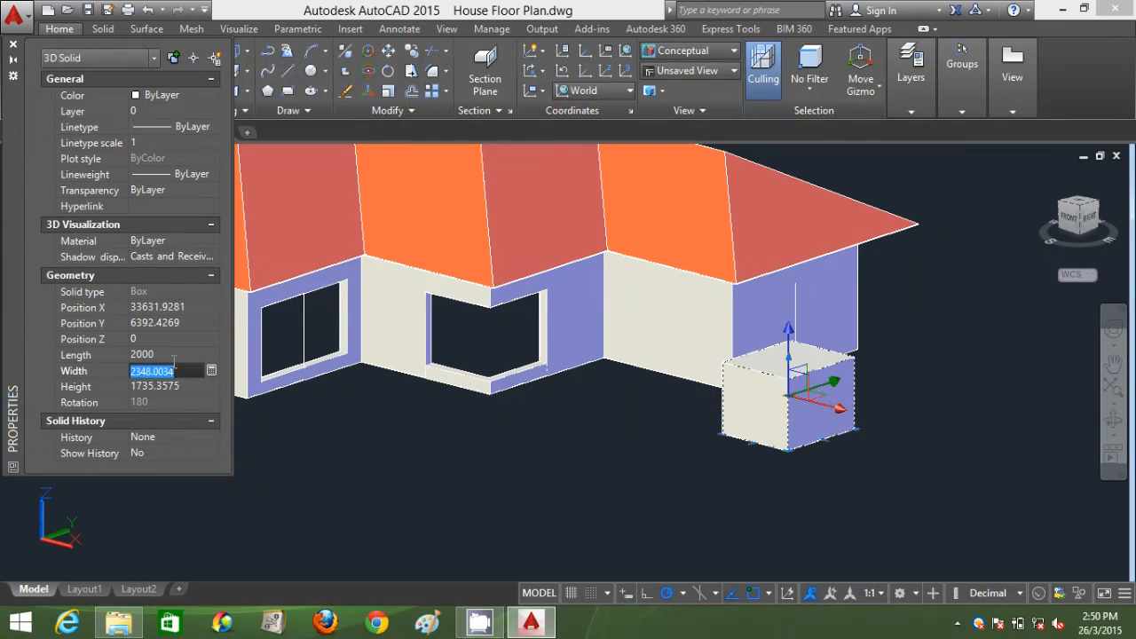
key("Tab")
type("1")
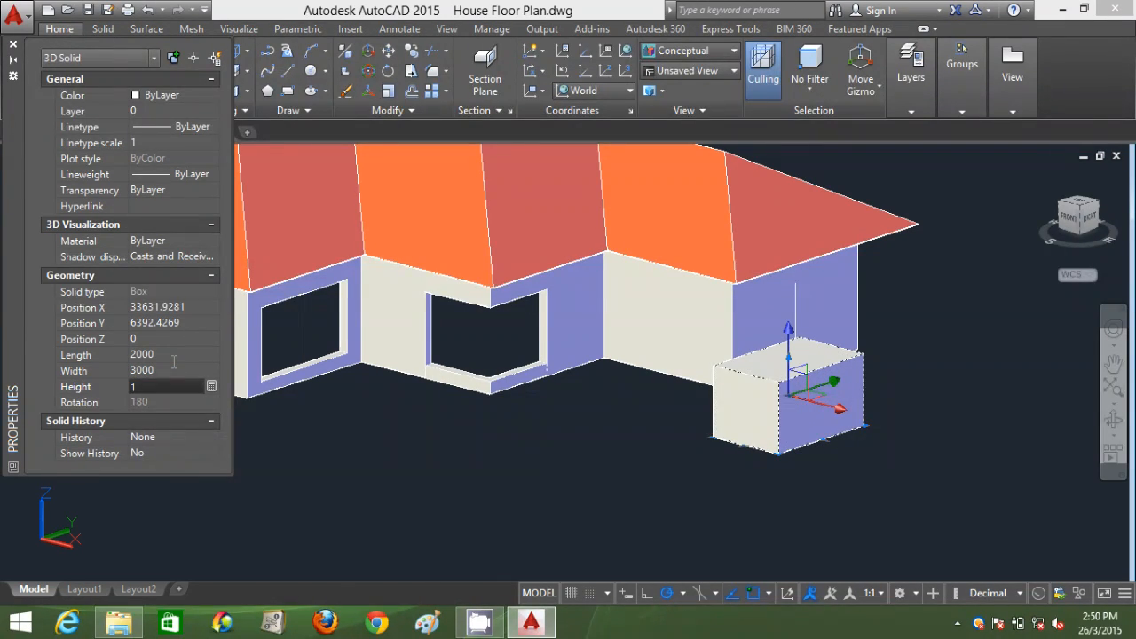
type("500")
left_click(13, 43)
key("Escape")
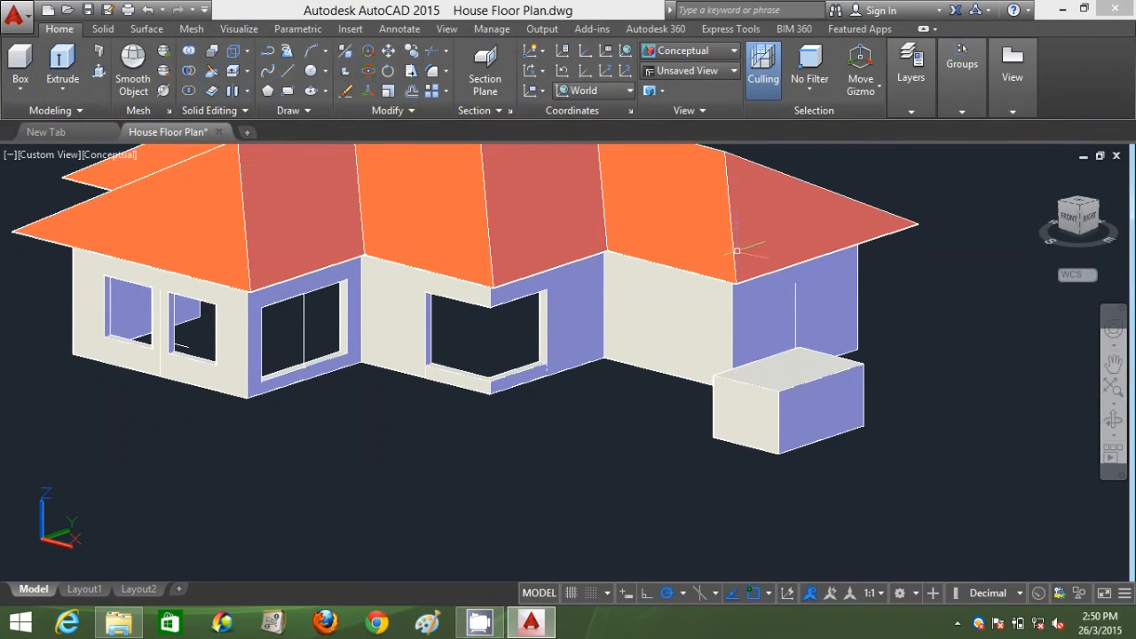
In 2D Wireframe, move the box by its top edge's midpoint into the end wall, level with the vertical line's top endpoint.
left_click(701, 51)
left_click(669, 86)
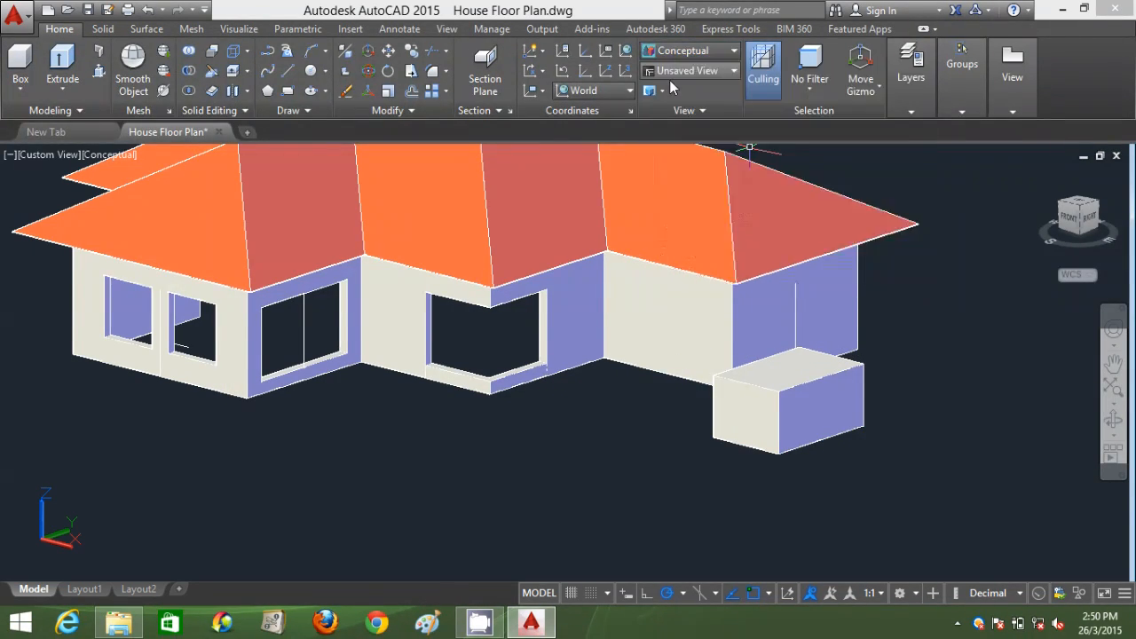
left_click(861, 404)
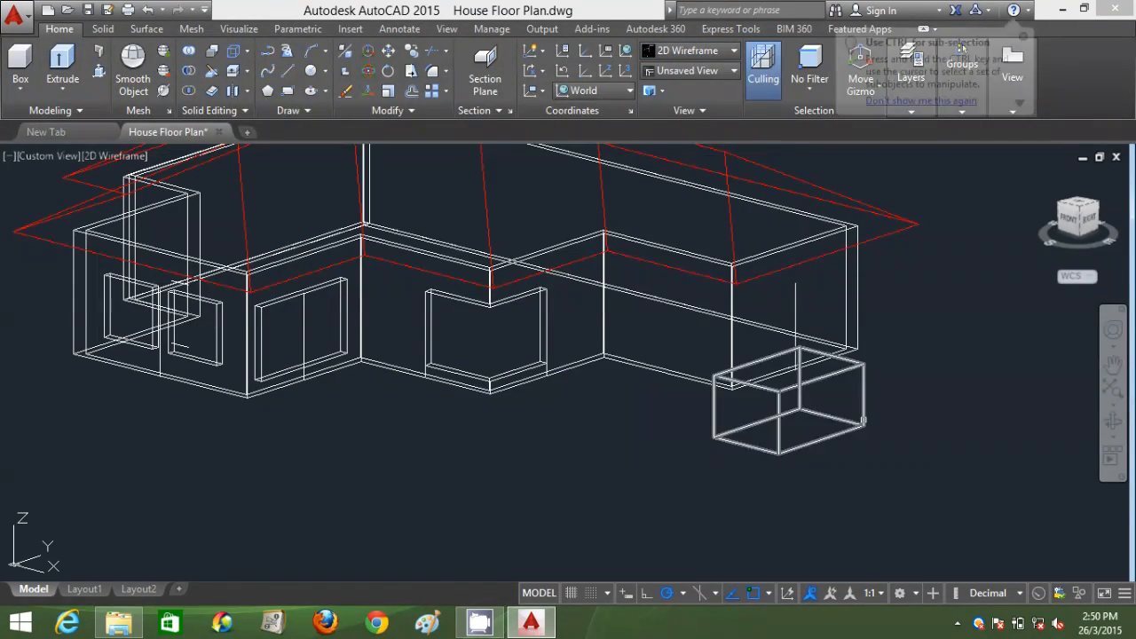
left_click(775, 347)
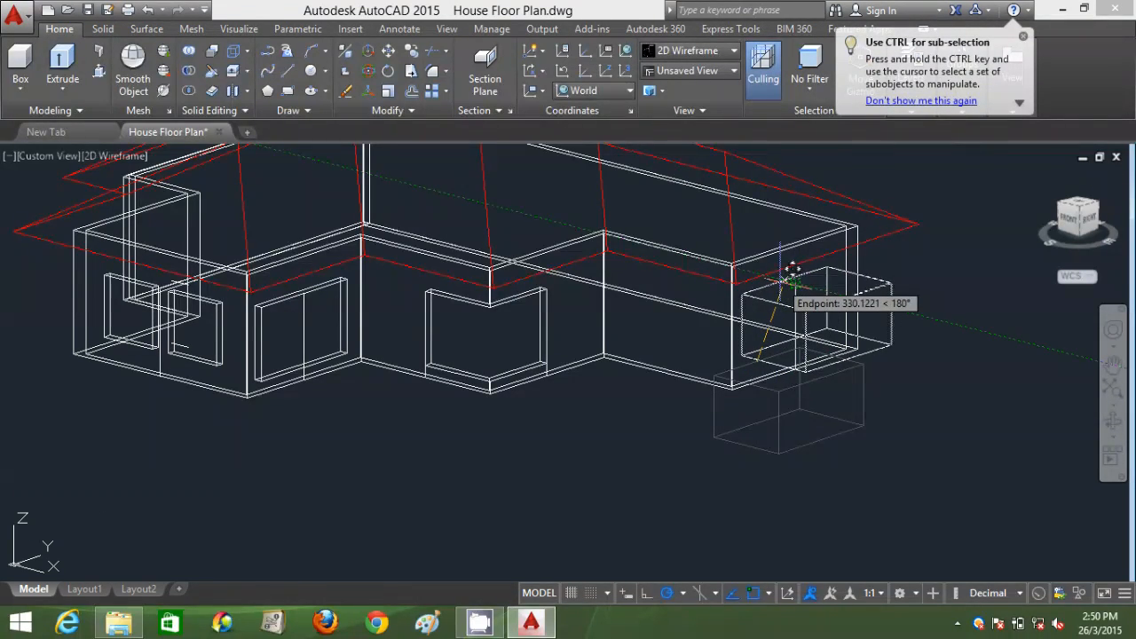
left_click(791, 269)
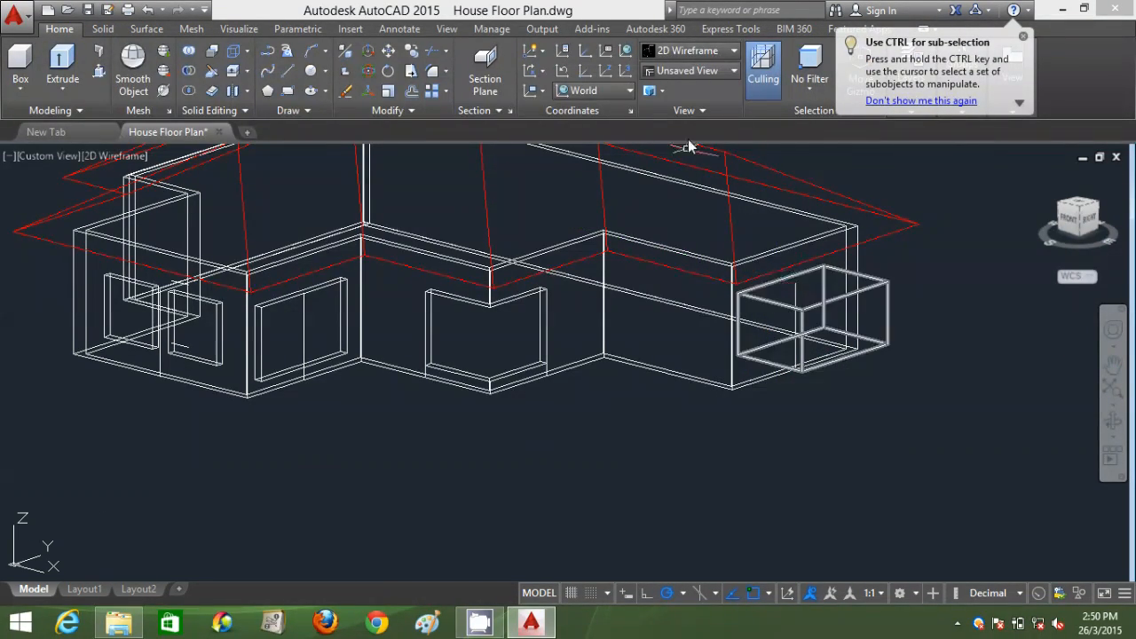
Apply the Conceptual visual style and subtract the box from the exterior walls to cut the end wall's window opening.
left_click(690, 51)
left_click(745, 93)
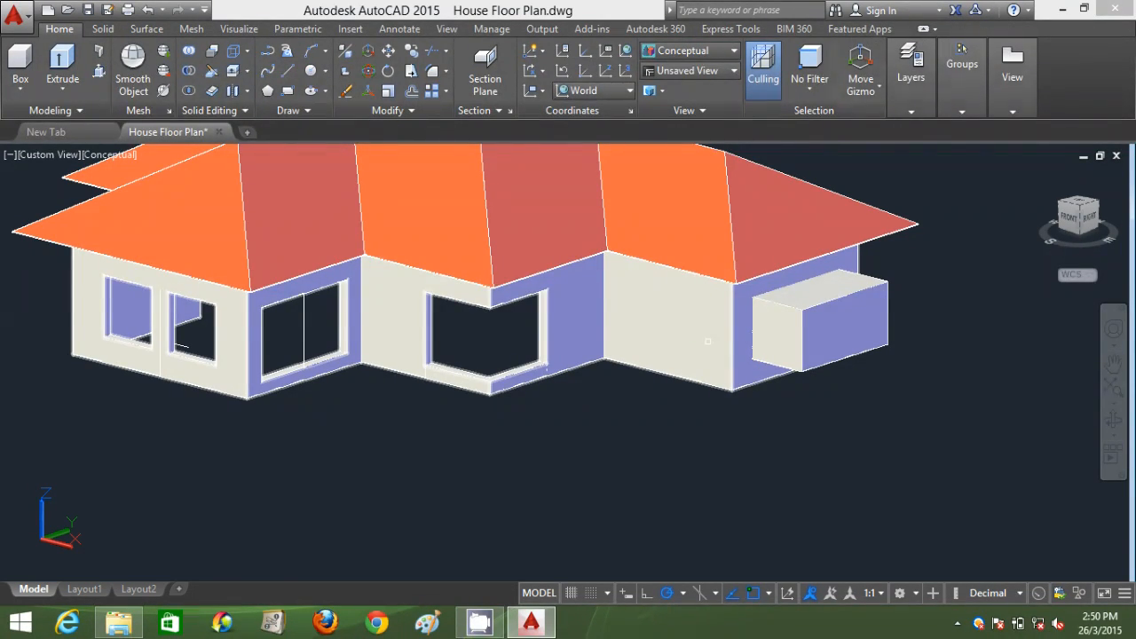
left_click(710, 339)
key("Return")
left_click(832, 341)
key("Return")
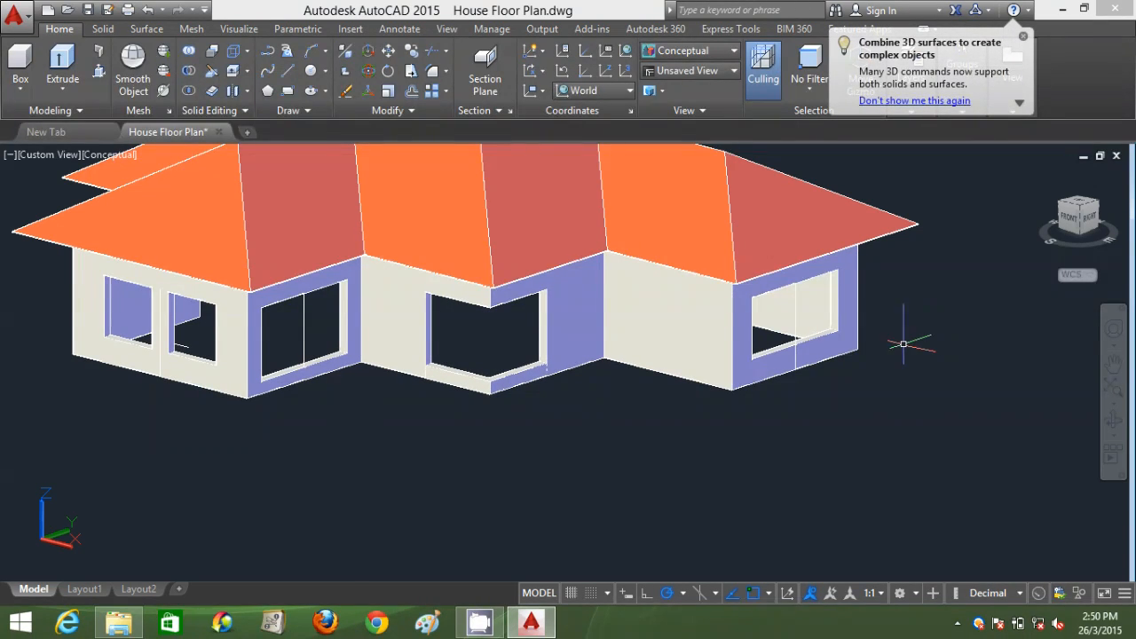
scroll(810, 336, "up", 2)
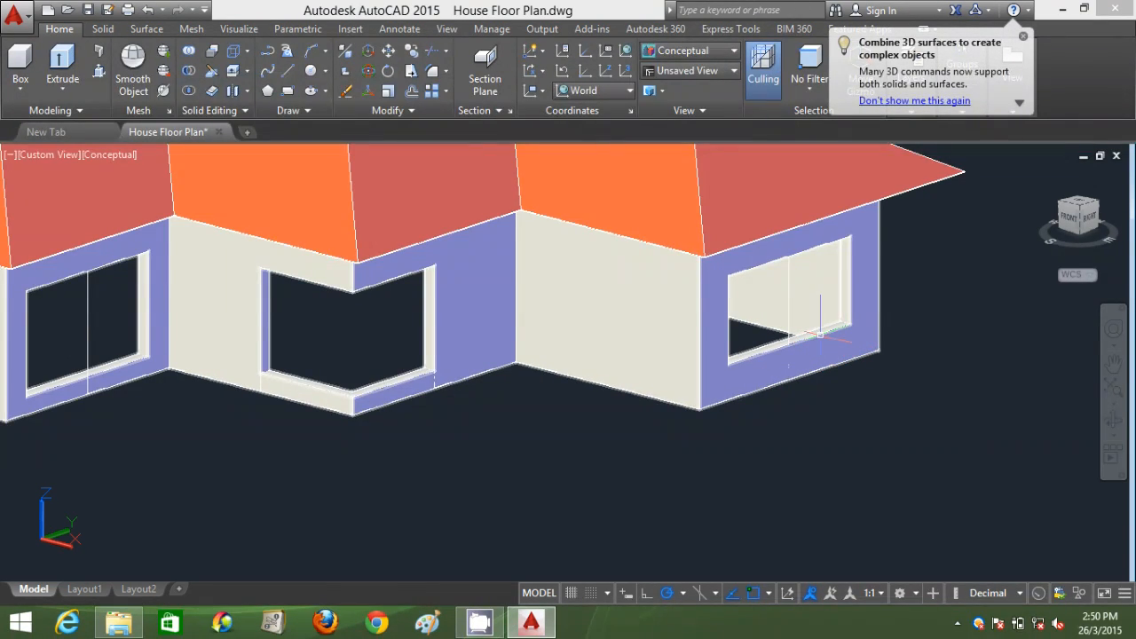
scroll(818, 336, "down", 2)
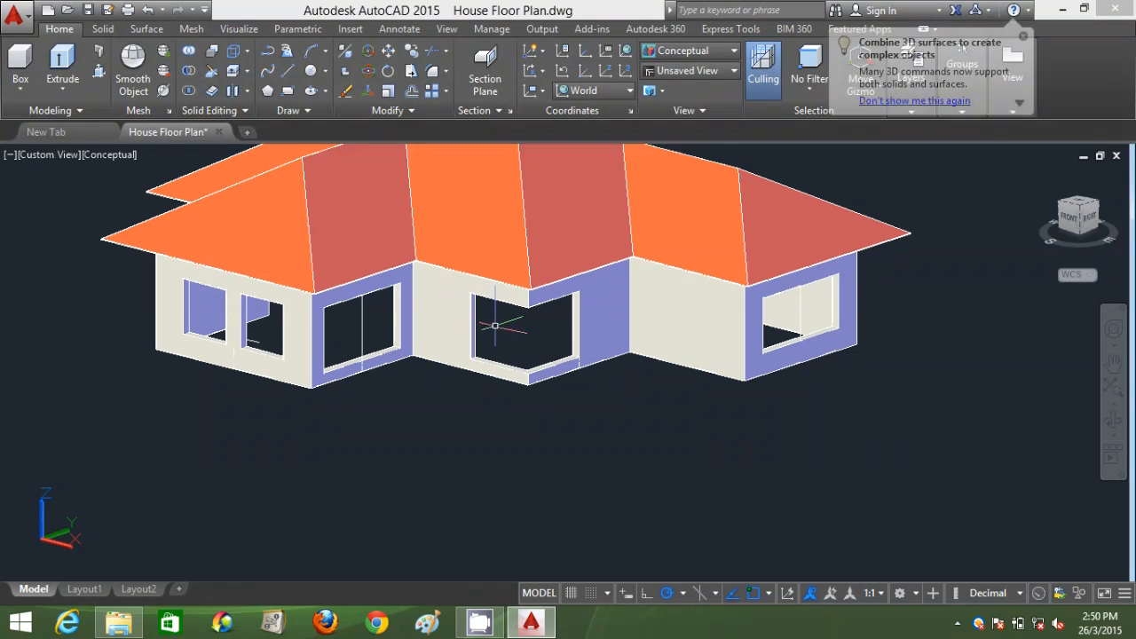
Display the model in 2D Wireframe and draw a box about 793 wide and 1047 high outside the recessed front wall.
scroll(539, 322, "up", 2)
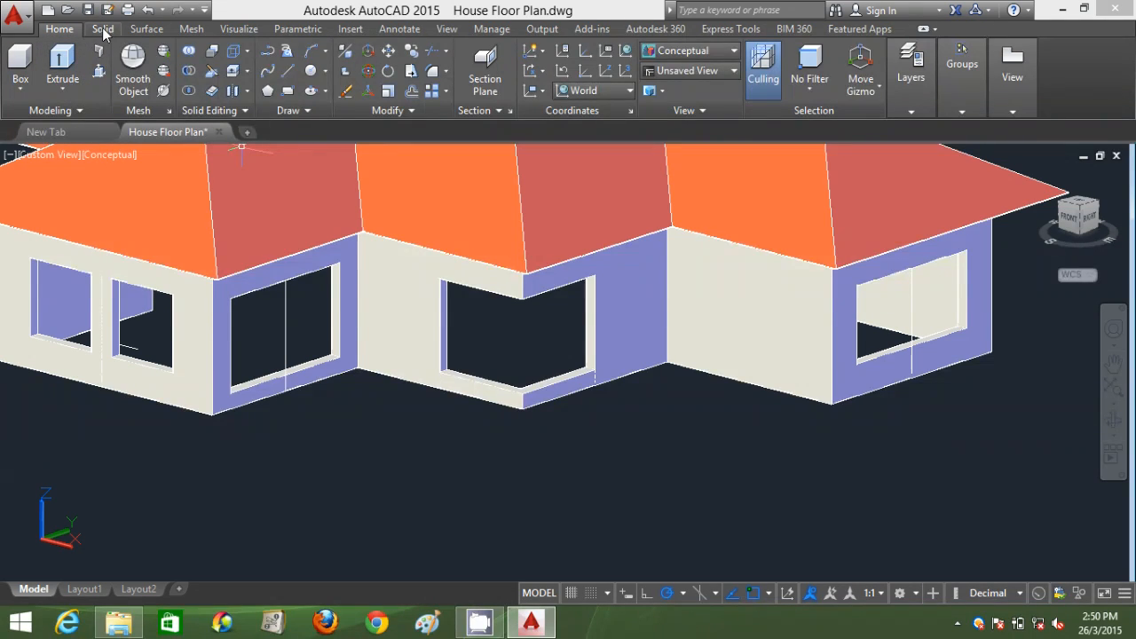
left_click(688, 50)
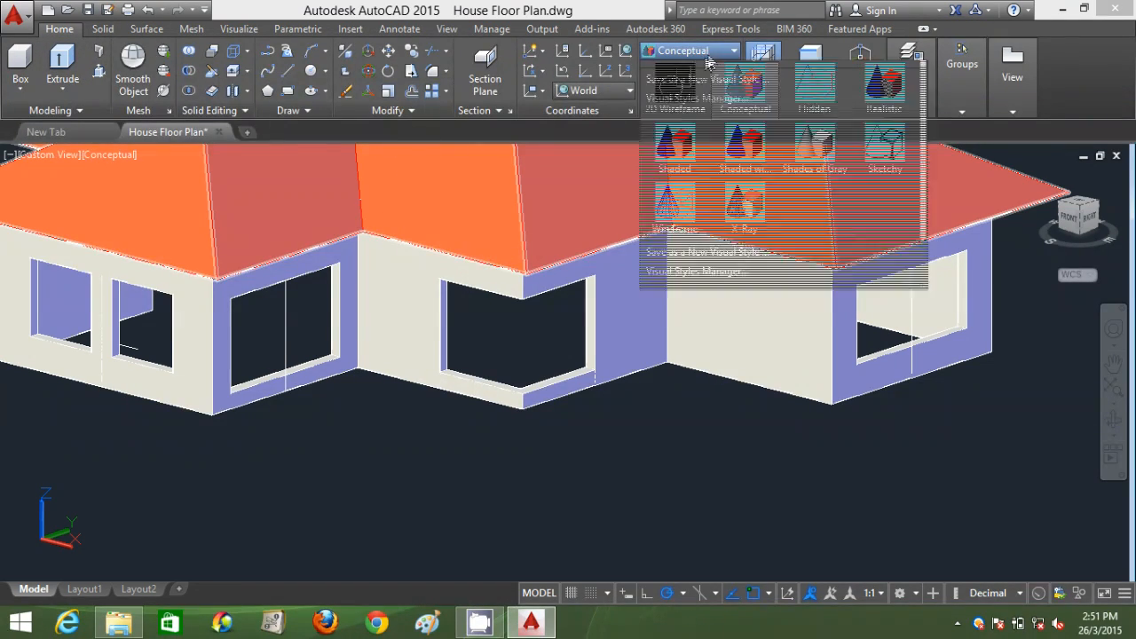
left_click(674, 86)
scroll(686, 408, "up", 2)
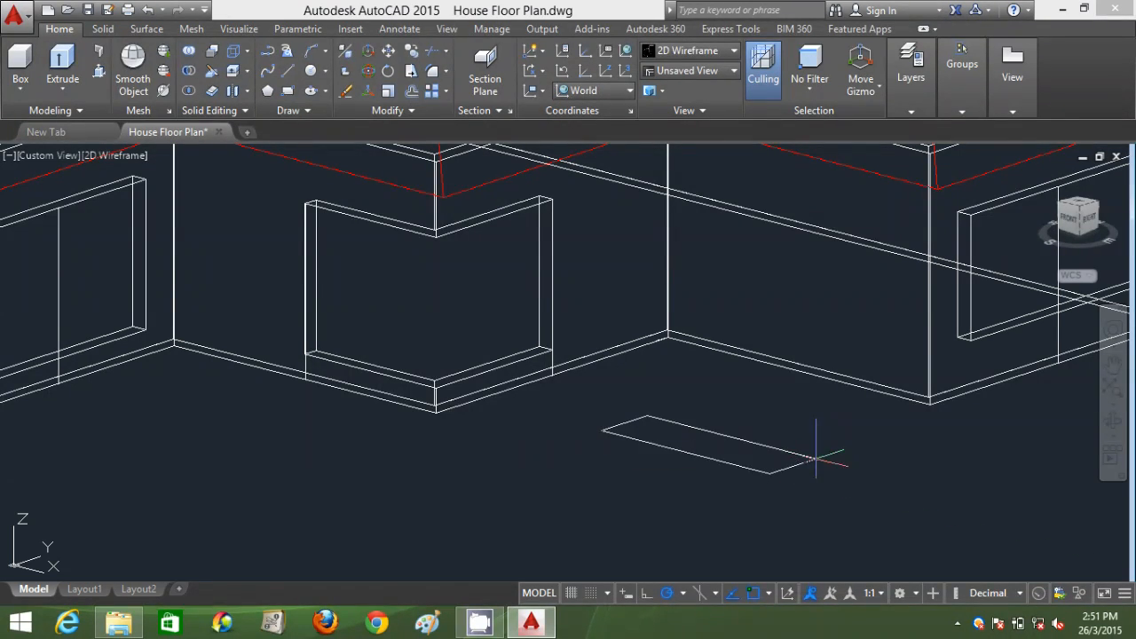
left_click(816, 418)
Set the box's length to 2000, width to 900 and height to 2100, and close its properties.
right_click(816, 418)
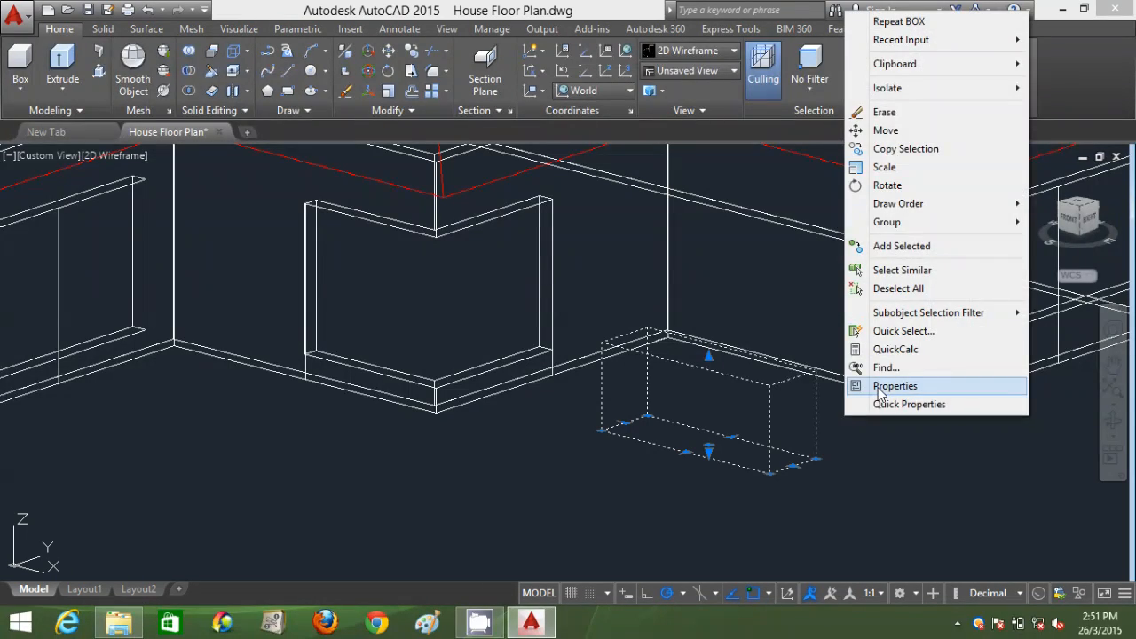
left_click(877, 383)
left_click(172, 355)
type("2000")
key("Tab")
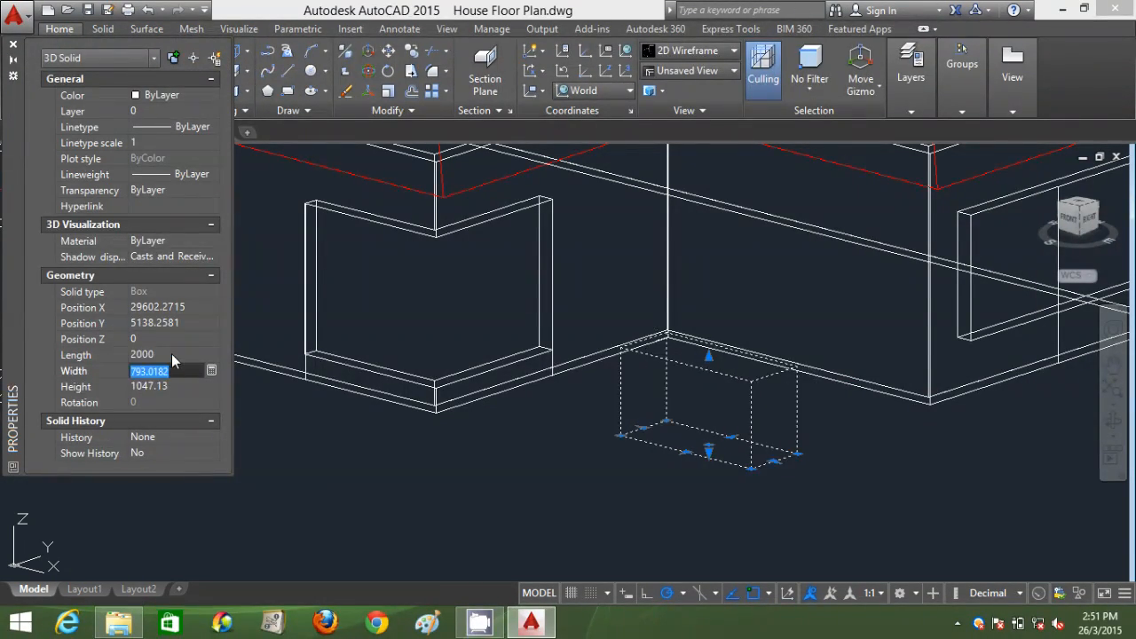
type("9")
key("Tab")
type("2100")
key("Return")
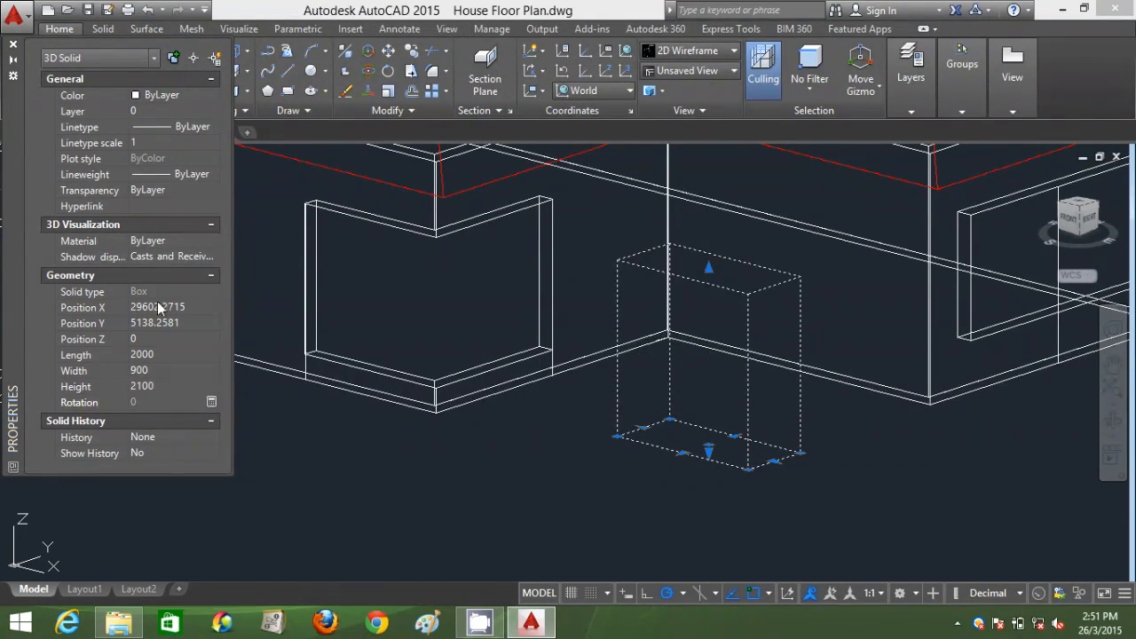
left_click(12, 44)
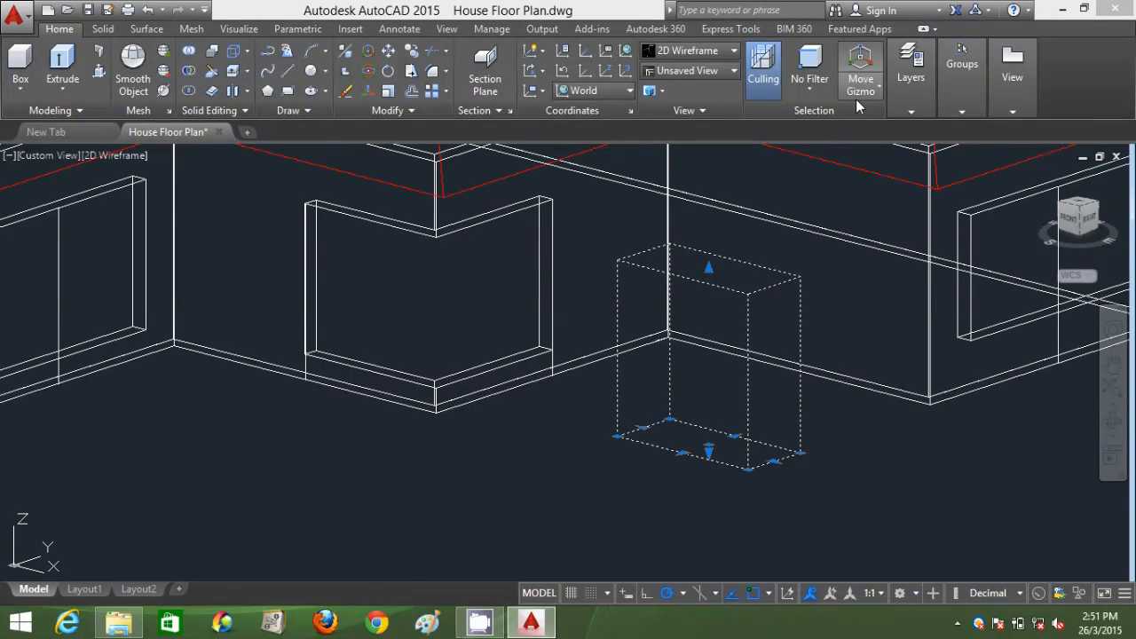
Apply the Conceptual visual style and orbit the model to view the new box from the house's right side.
left_click(690, 55)
left_click(744, 124)
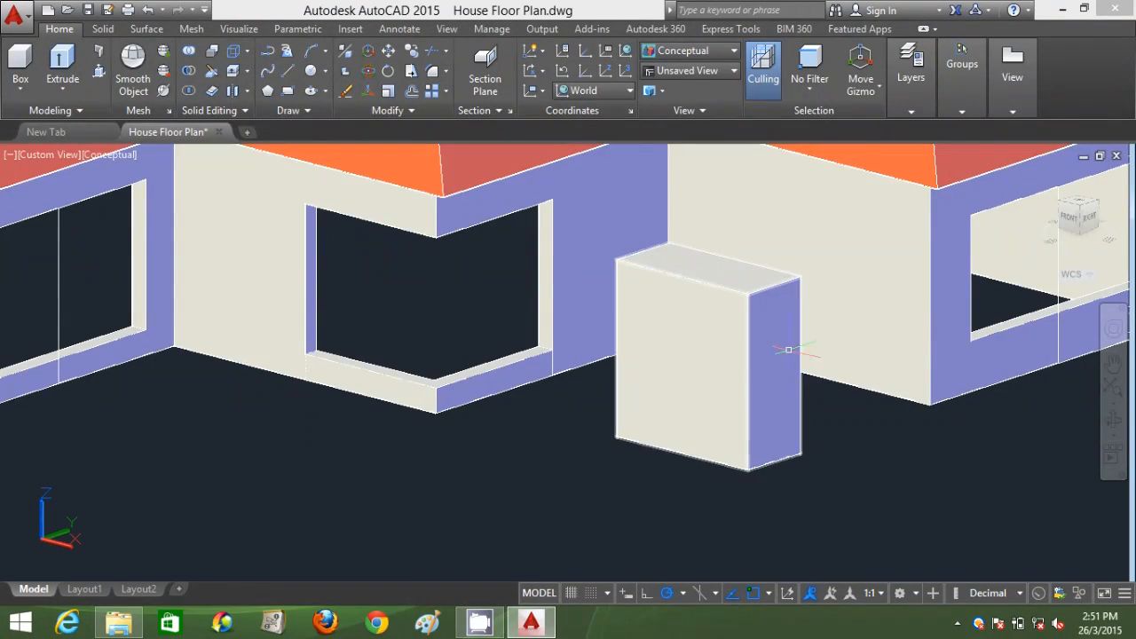
scroll(788, 350, "down", 2)
middle_click_drag(653, 373, 636, 358, "shift")
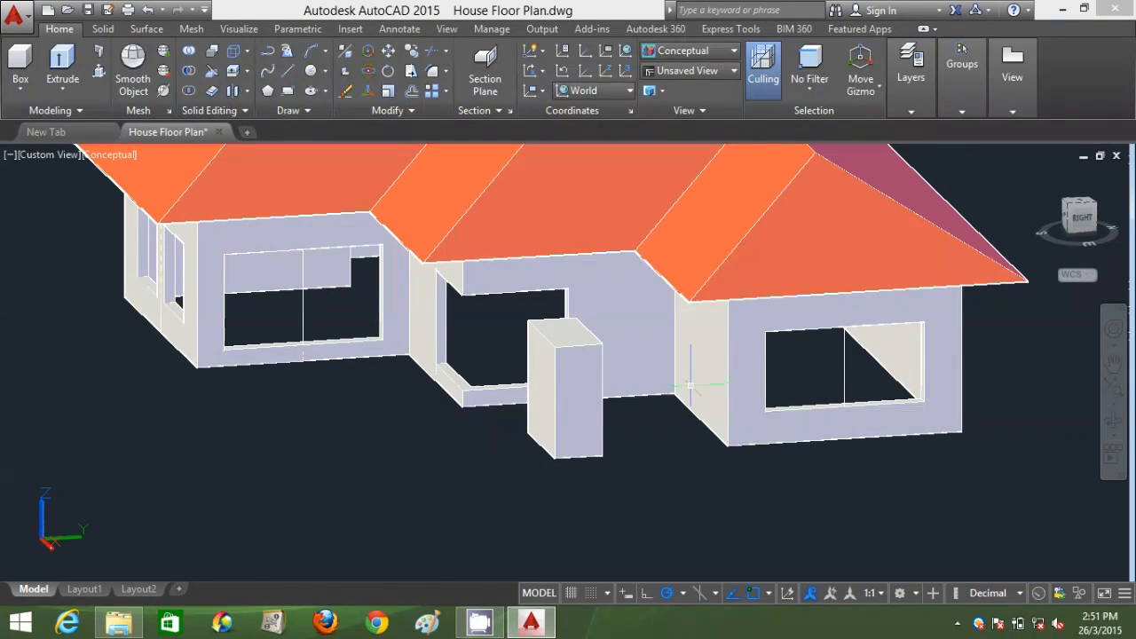
Display the model in 2D Wireframe and move the box by its back bottom corner into the recessed front wall, near the inner corner.
left_click(665, 53)
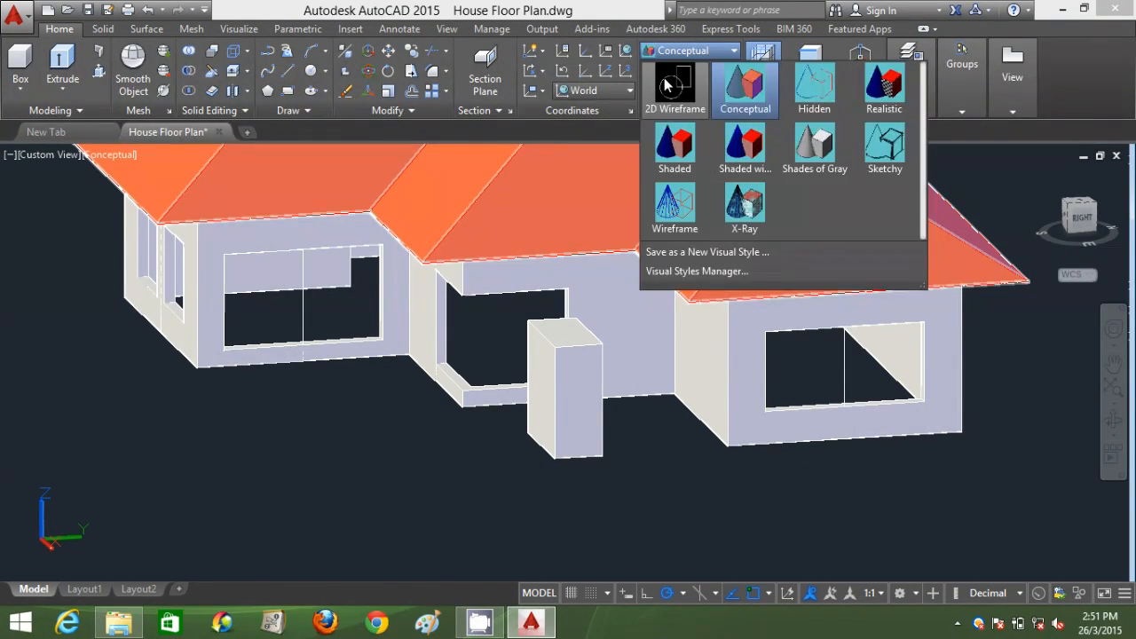
left_click(668, 84)
left_click(602, 451)
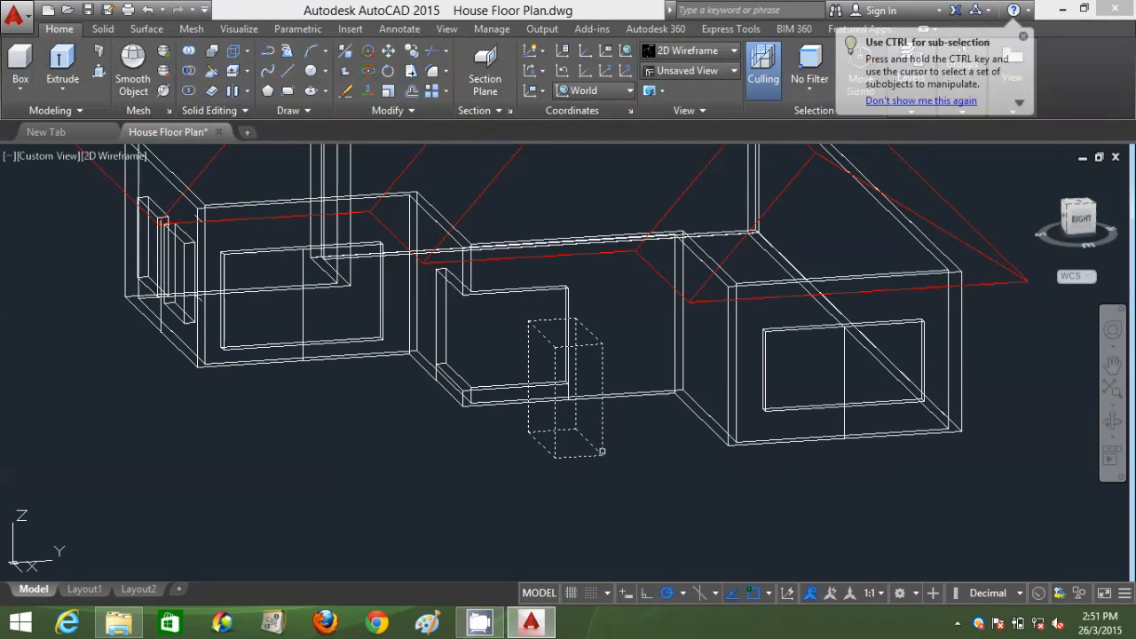
left_click(575, 429)
scroll(639, 399, "up", 2)
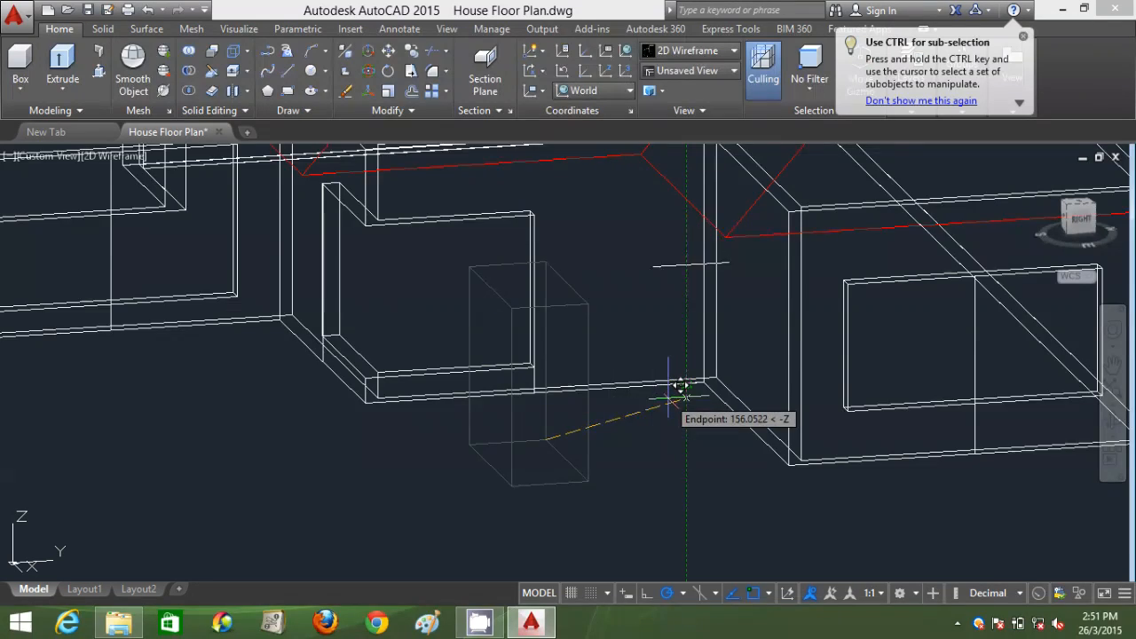
scroll(670, 439, "up", 2)
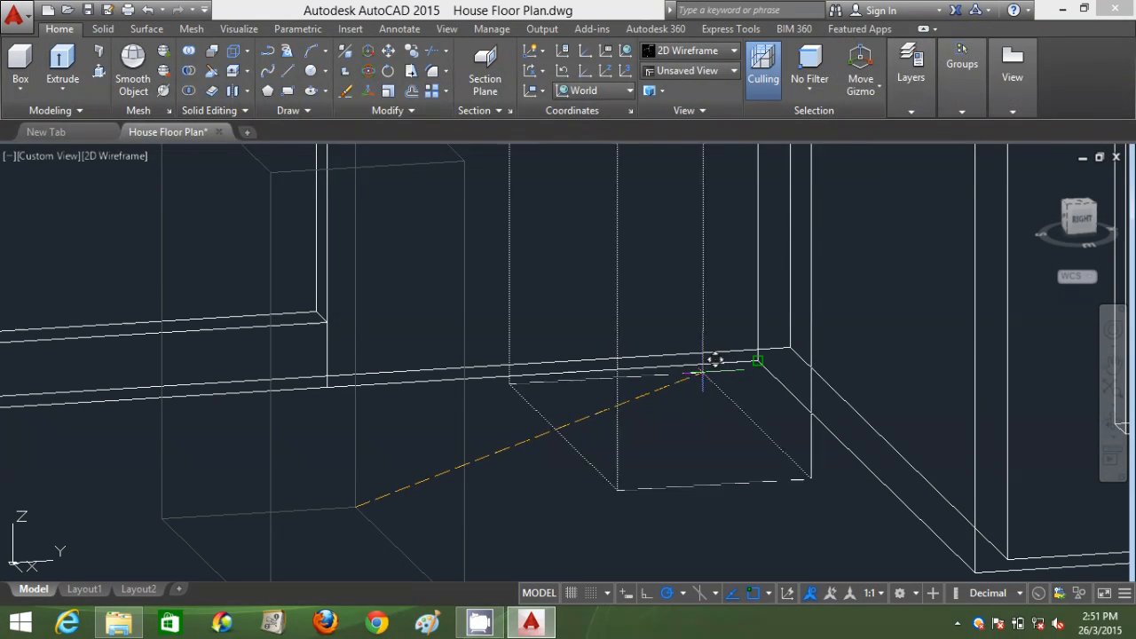
scroll(715, 365, "down", 2)
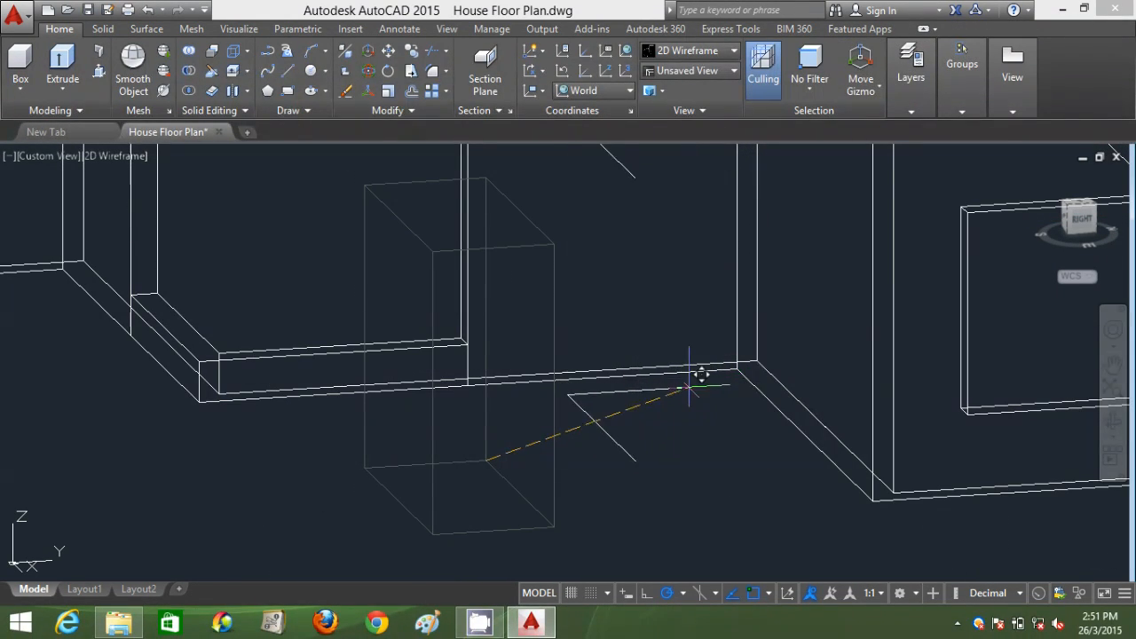
mouse_move(700, 371)
middle_mouse_down("shift")
mouse_move(692, 385)
mouse_move(697, 377)
middle_mouse_up("shift")
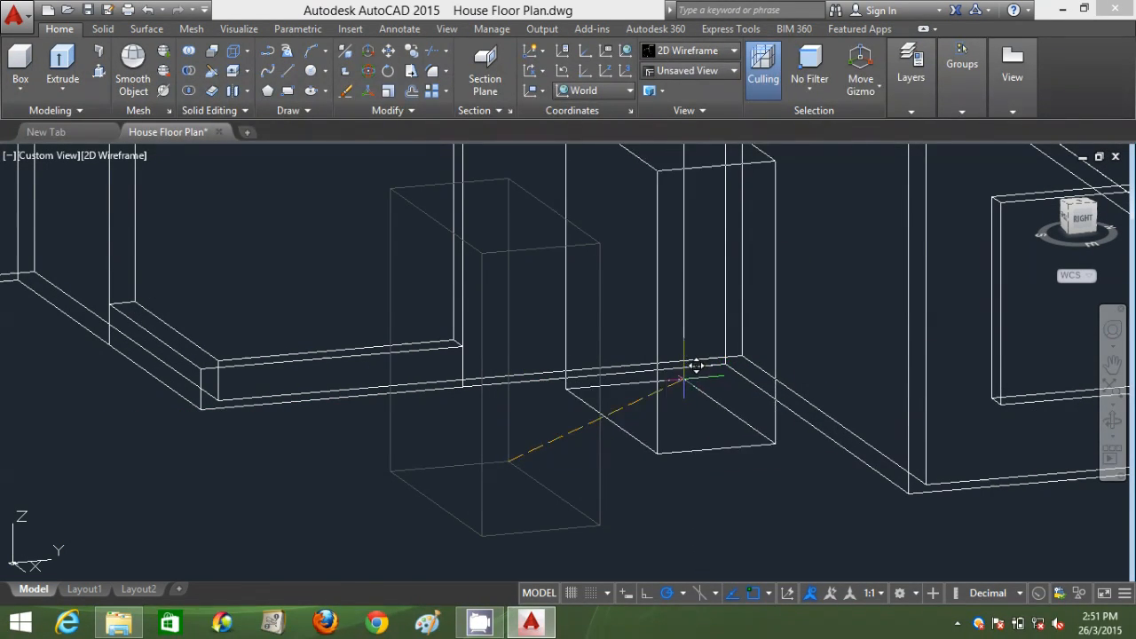
middle_click_drag(689, 362, 698, 365, "shift")
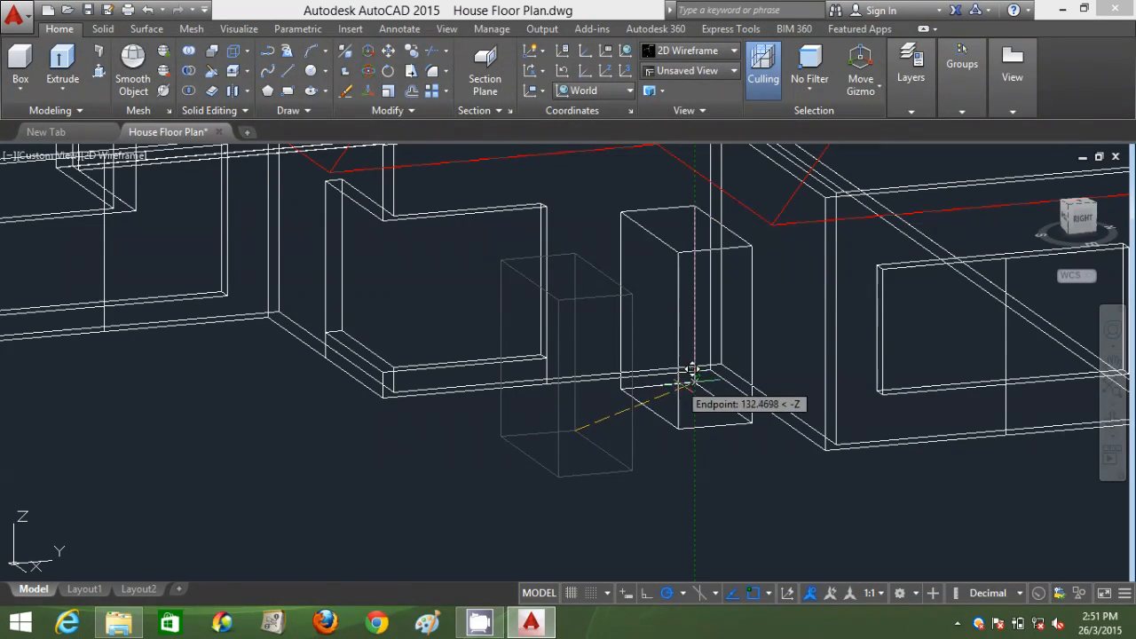
scroll(701, 376, "up", 2)
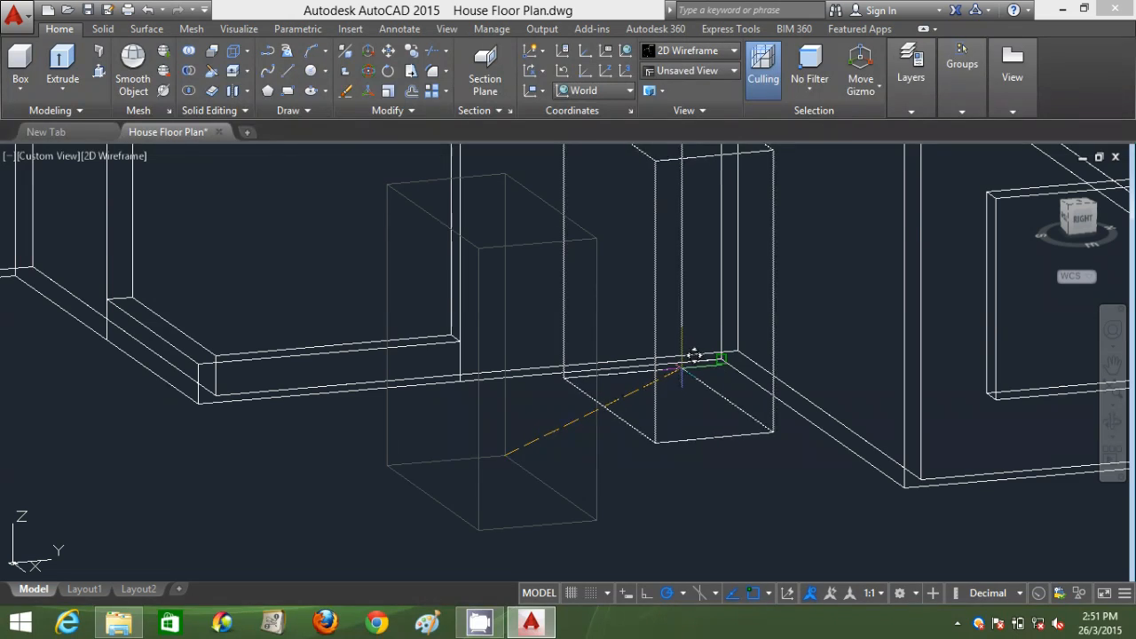
scroll(701, 375, "down", 2)
scroll(701, 372, "up", 4)
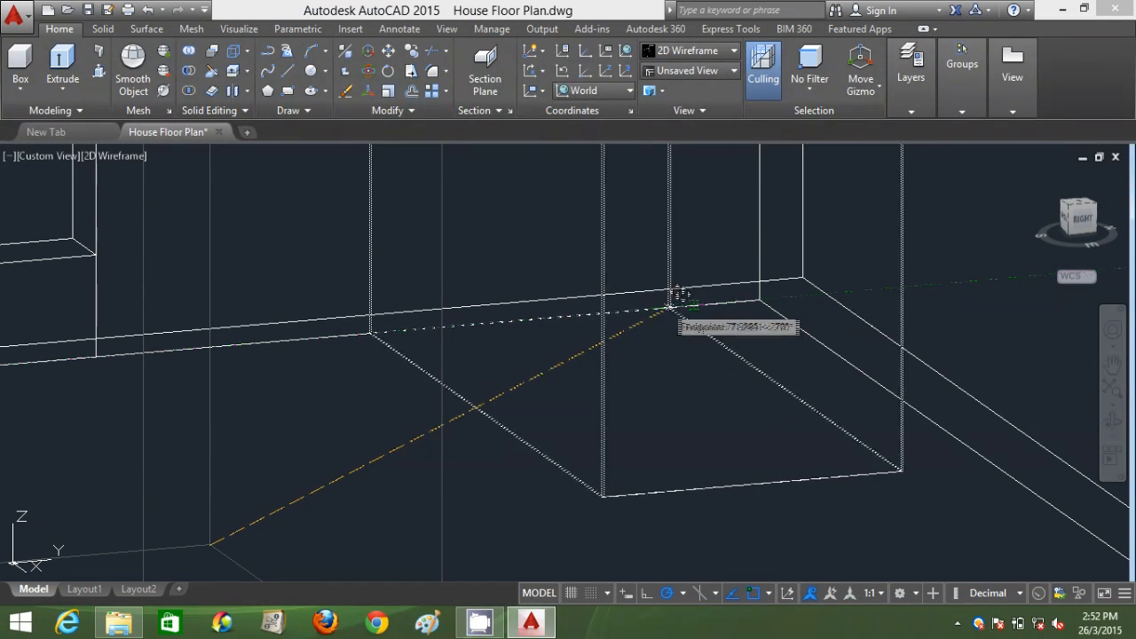
left_click(632, 260)
scroll(621, 269, "down", 6)
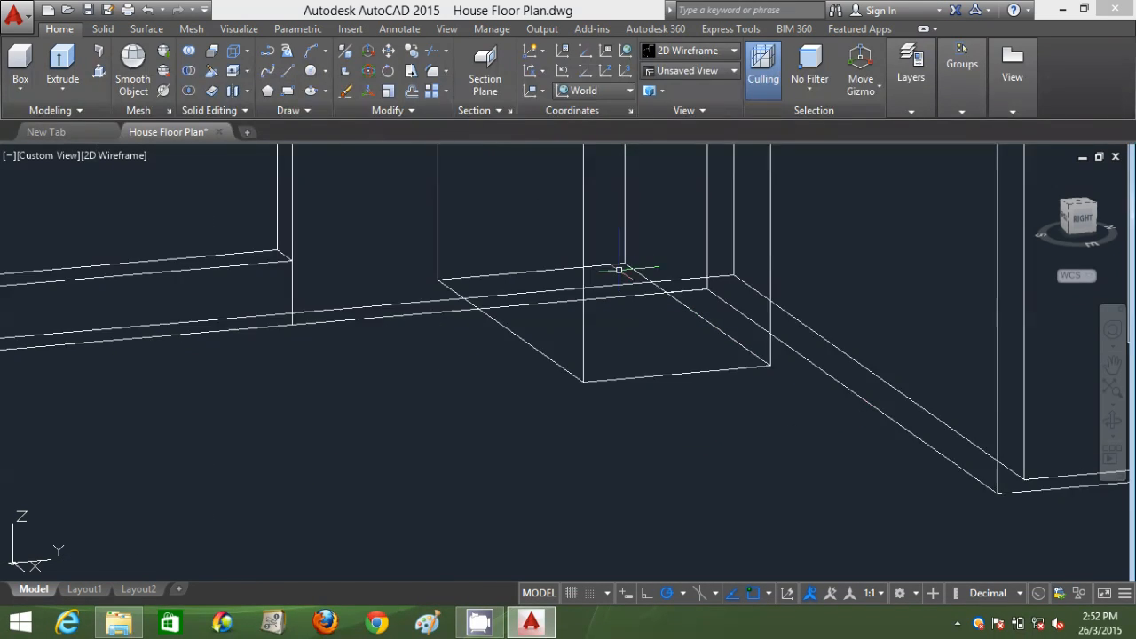
Apply the Conceptual visual style and subtract the box from the exterior walls to cut the door opening in the recessed front wall.
left_click(701, 51)
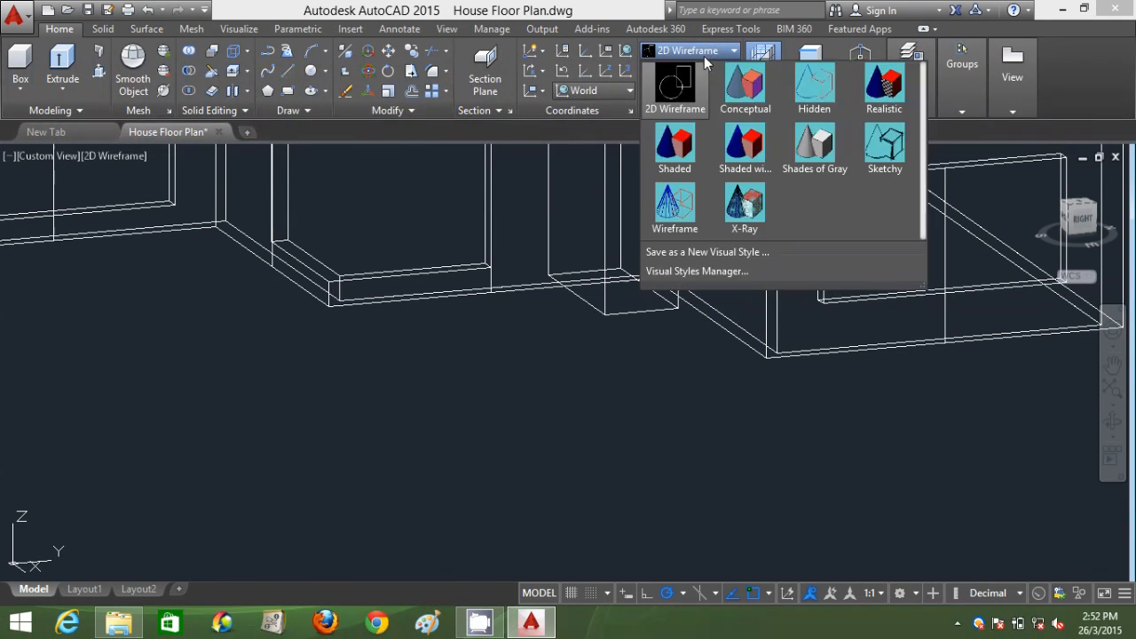
left_click(748, 142)
scroll(616, 368, "down", 4)
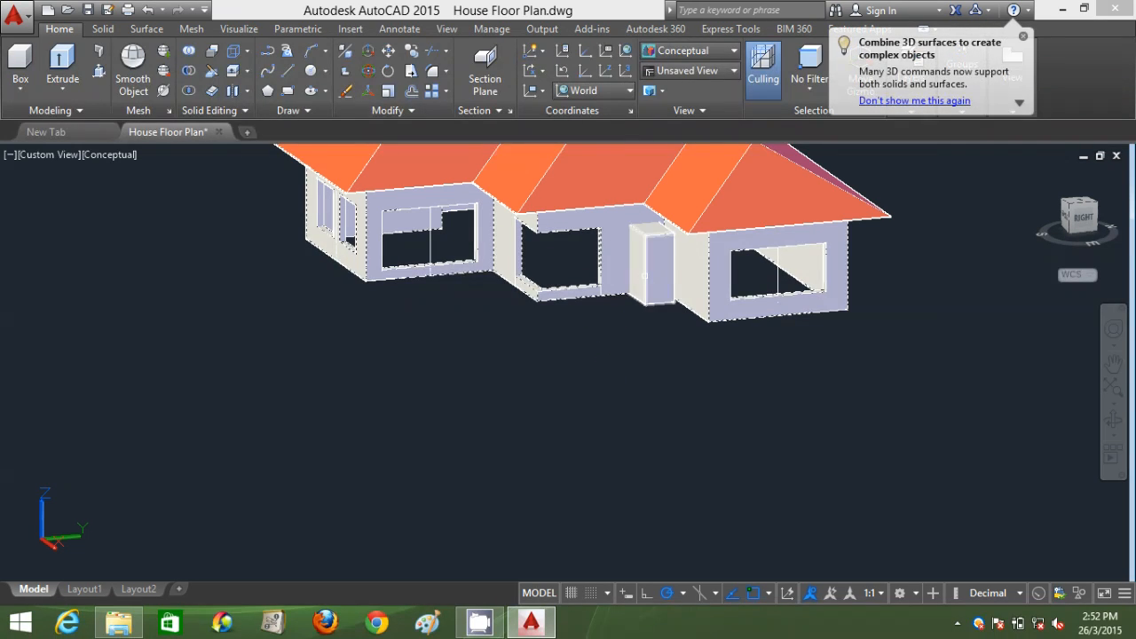
scroll(652, 310, "up", 1)
scroll(621, 385, "down", 1)
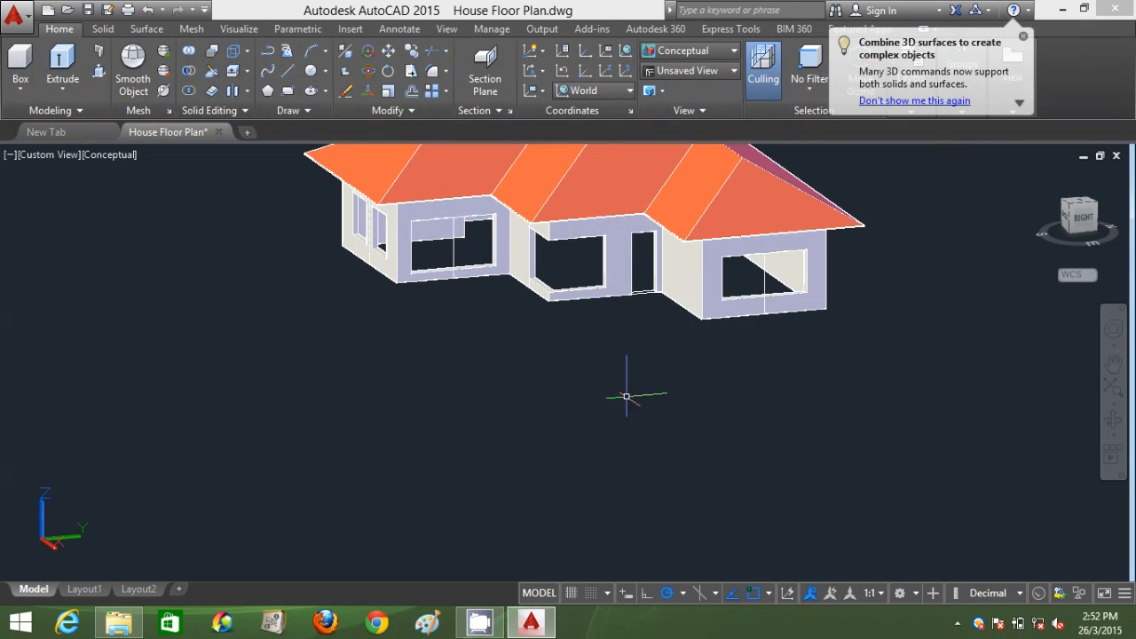
Orbit the house to a corner view and examine the new door opening beside the corner window.
middle_click_drag(545, 261, 626, 273, "shift")
middle_click_drag(582, 237, 682, 338)
scroll(584, 355, "down", 1)
scroll(587, 356, "up", 3)
left_click_drag(691, 329, 613, 361)
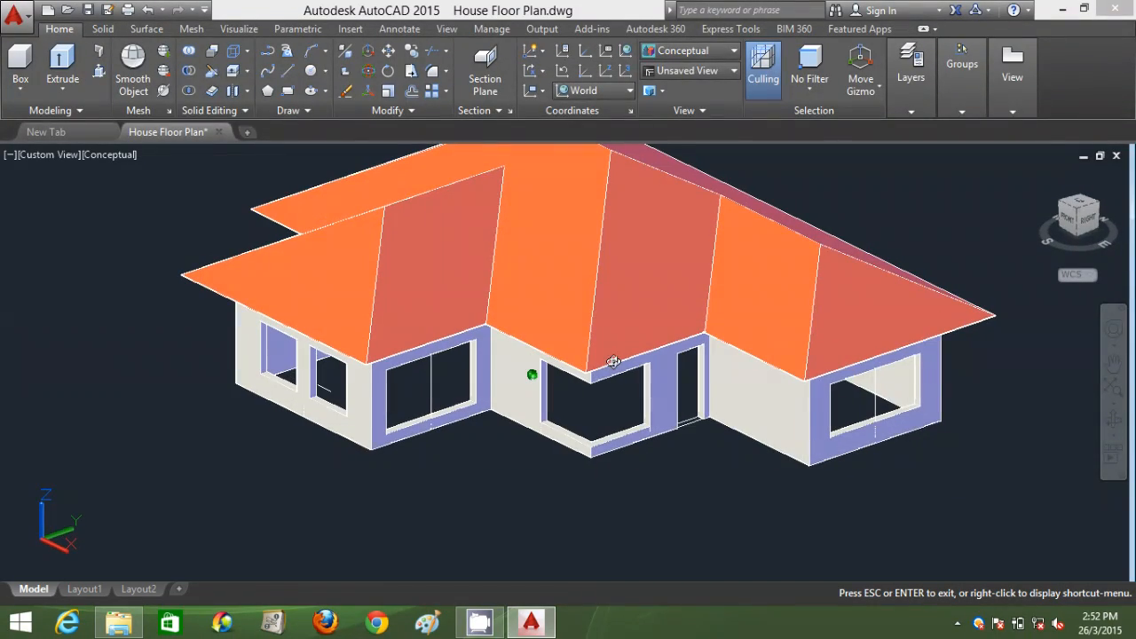
middle_click_drag(592, 310, 611, 348)
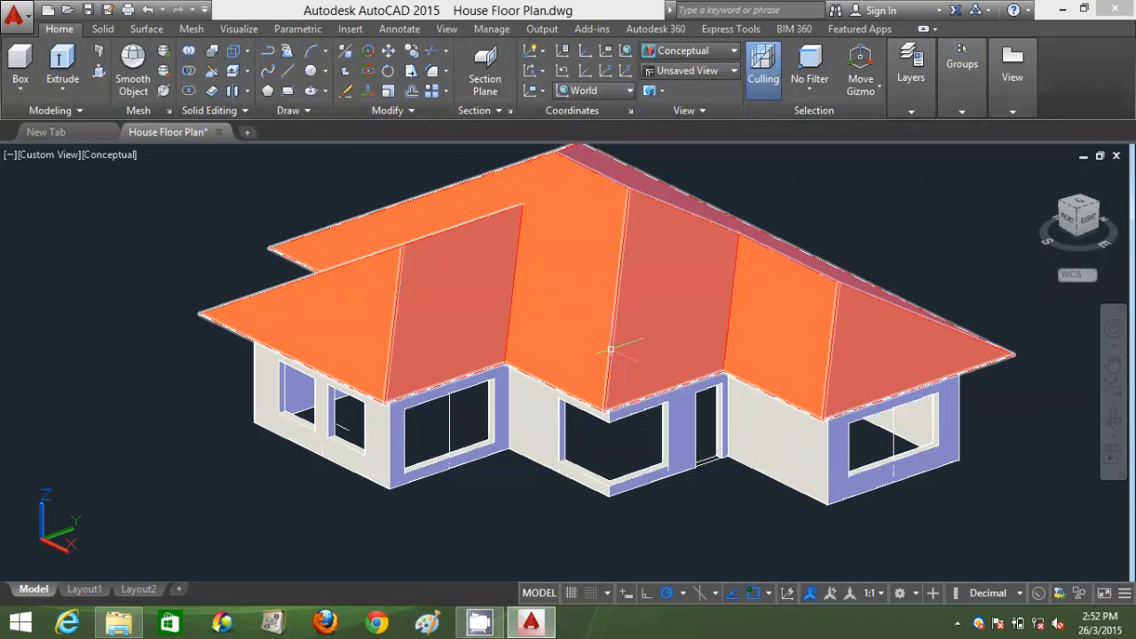
scroll(706, 375, "up", 2)
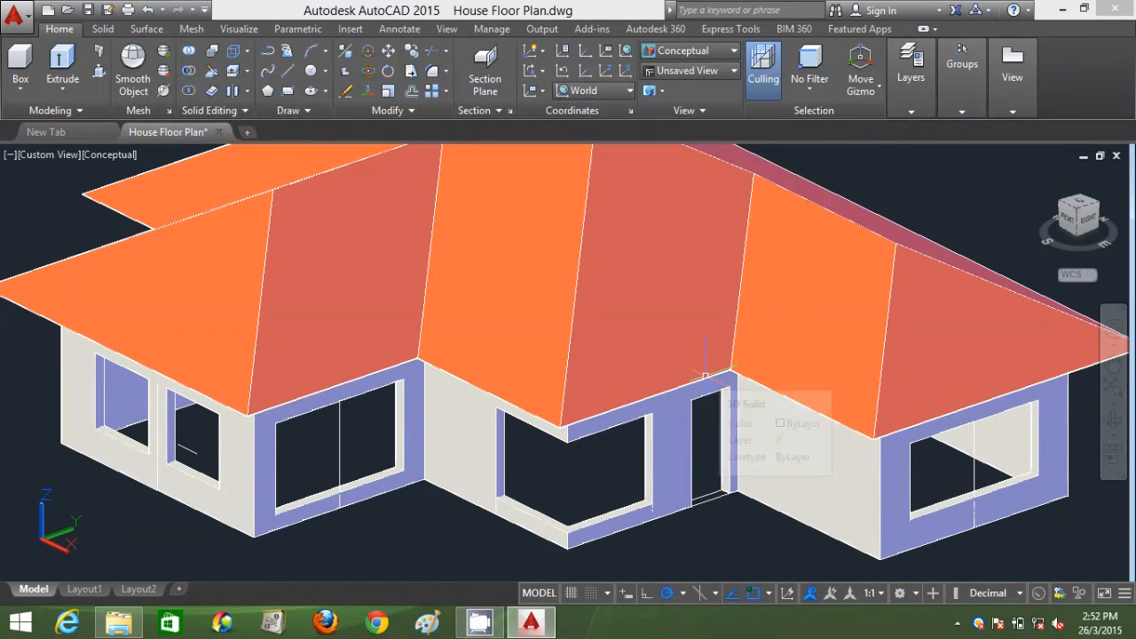